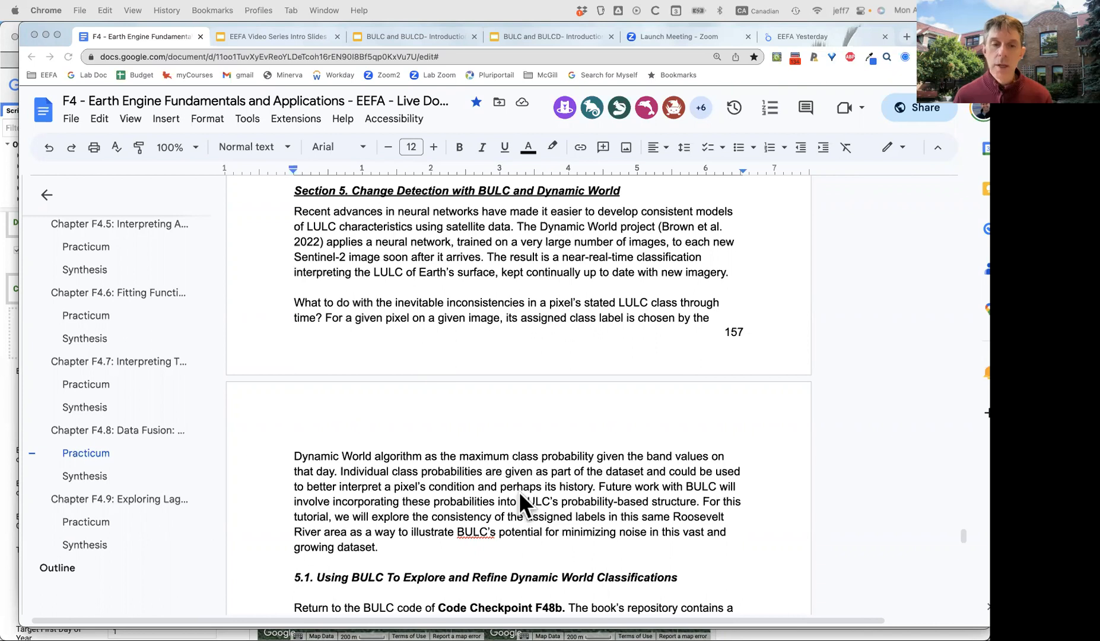
# Consult section 5.1 of the tutorial document, switch to the Earth Engine Code Editor in Safari and reload the BULC-Interface-Current script
pyautogui.scroll(-6, 517, 531)
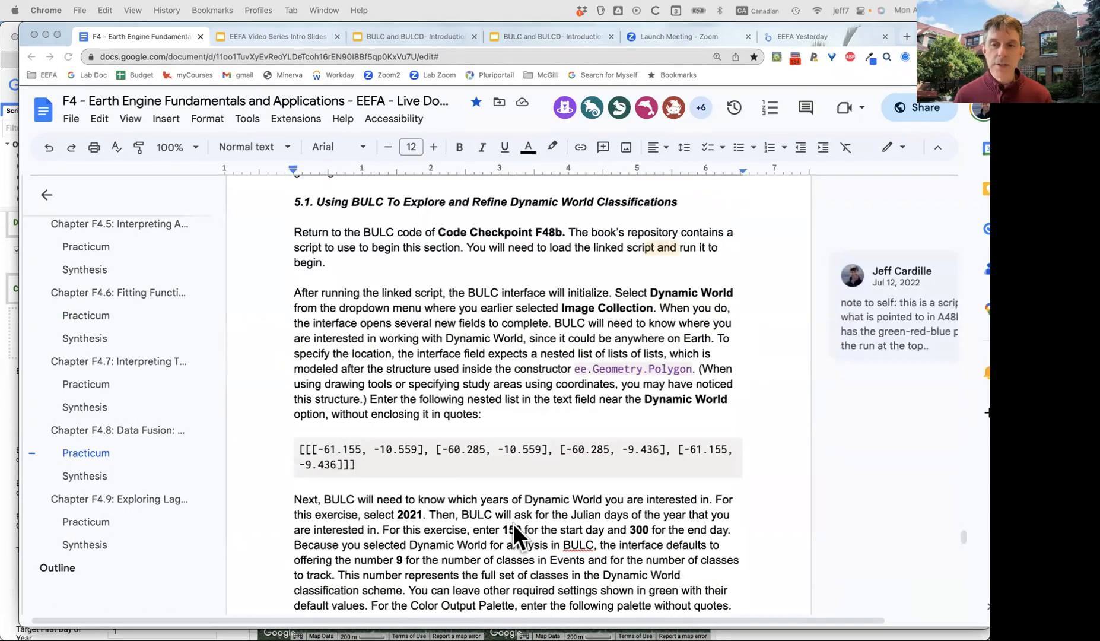
pyautogui.scroll(-1, 513, 523)
pyautogui.scroll(1, 513, 523)
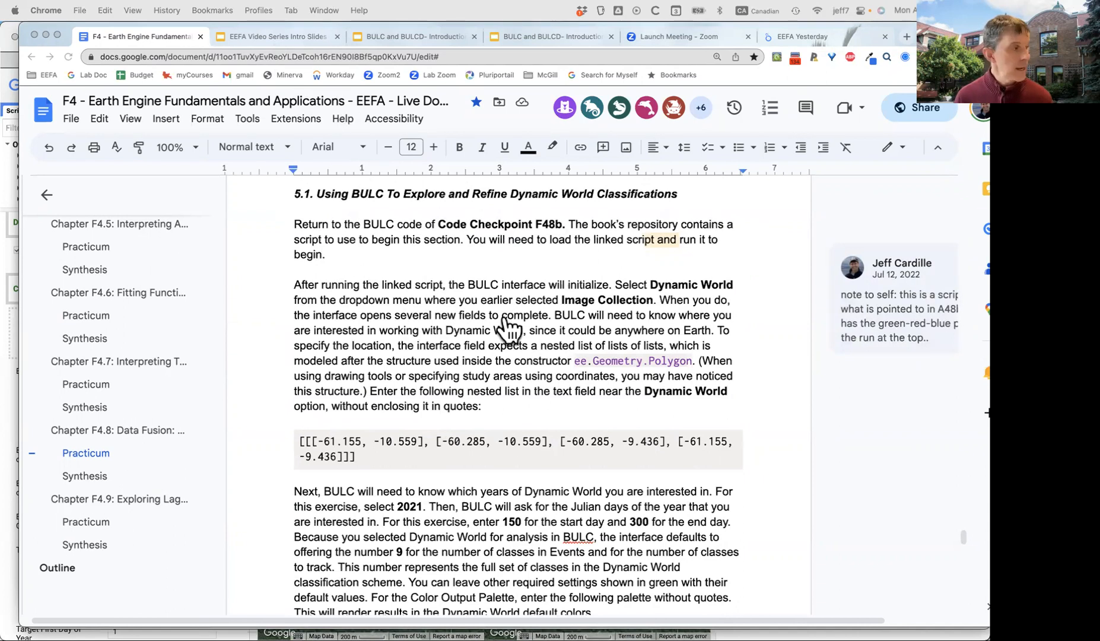
pyautogui.press('super+Tab')
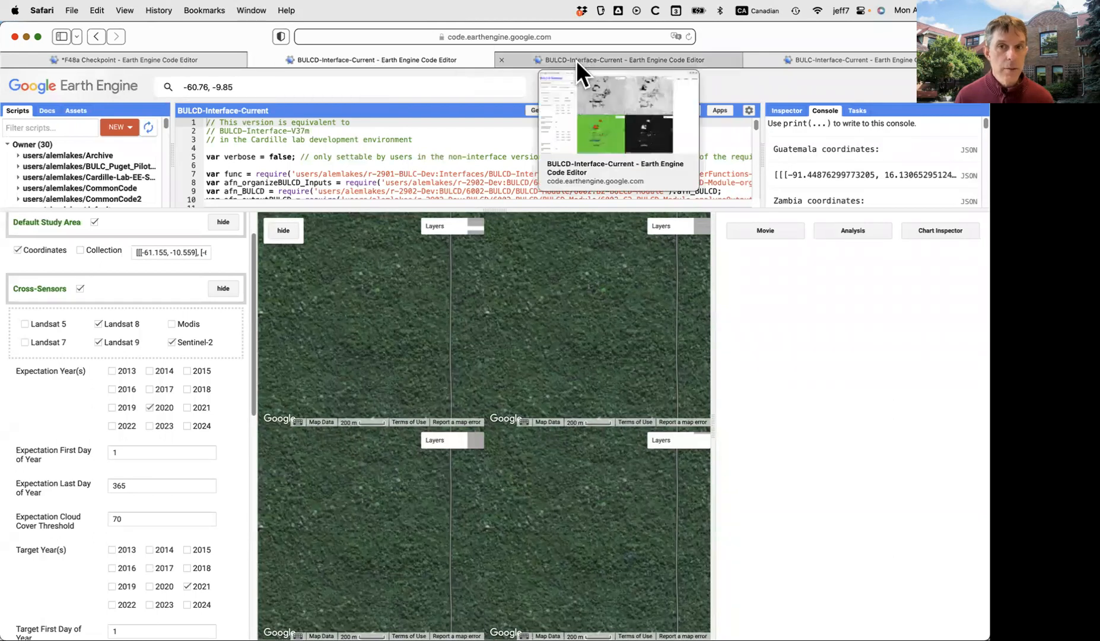
pyautogui.click(822, 59)
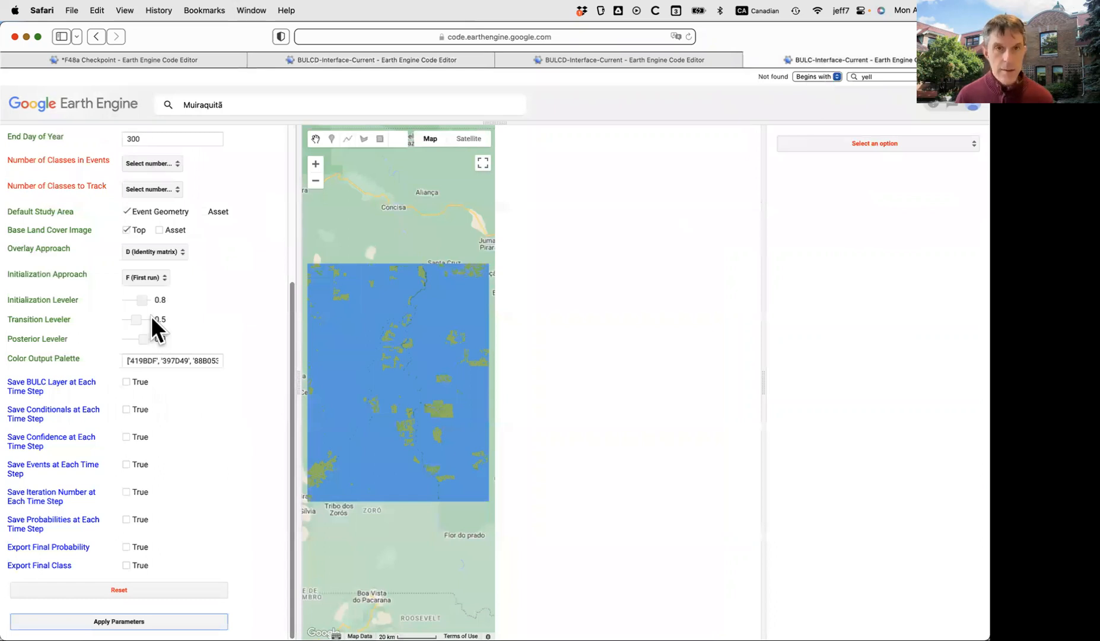
pyautogui.press('super+r')
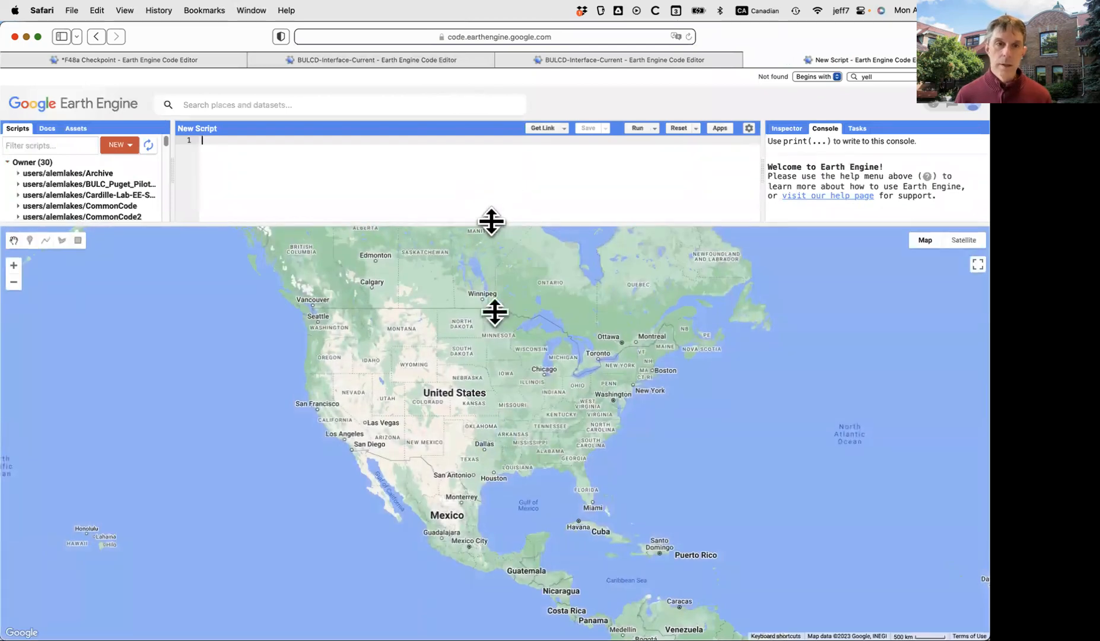
# Run the BULC-Interface-Current script and shrink the code editor area to make room for the BULC Parameters interface
pyautogui.moveTo(497, 237); pyautogui.dragTo(232, 177)
pyautogui.click(230, 226)
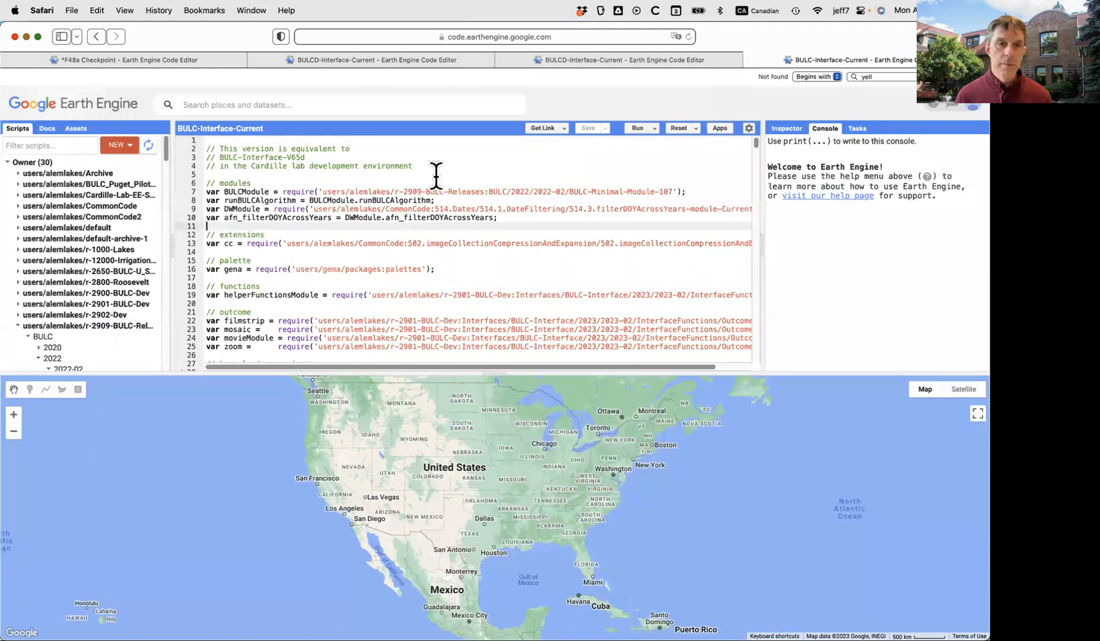
pyautogui.click(634, 126)
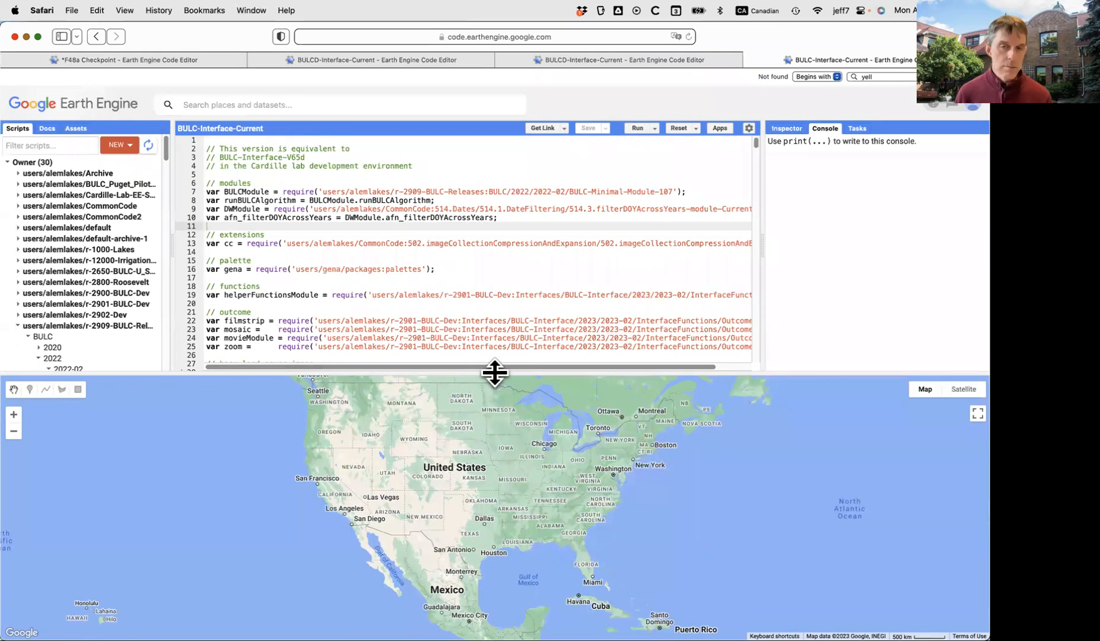
pyautogui.moveTo(494, 372); pyautogui.dragTo(526, 202)
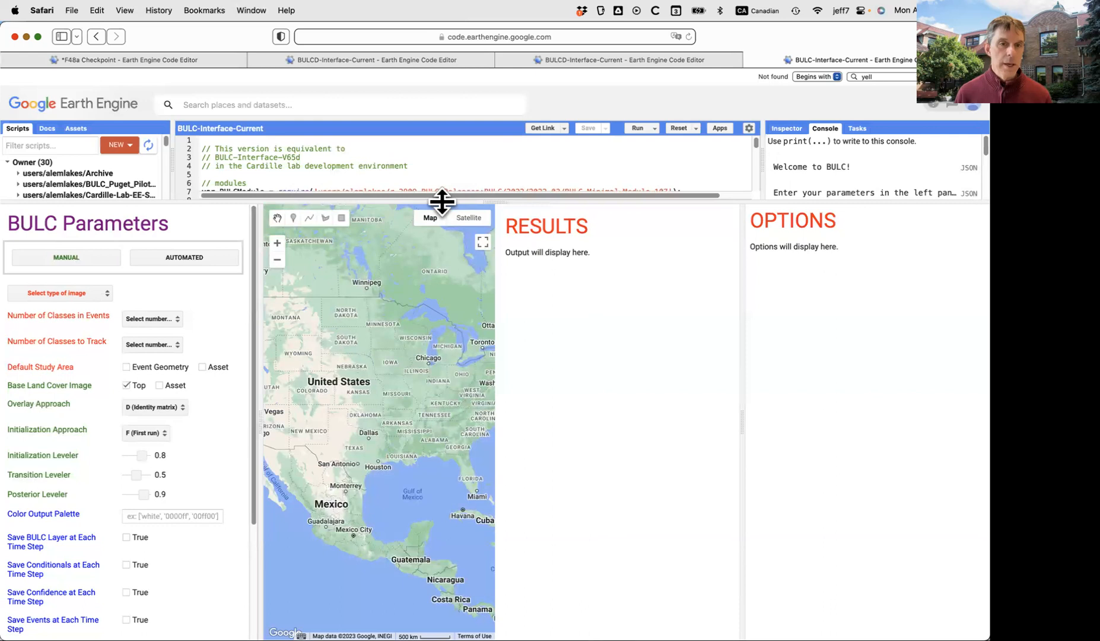
# Choose Dynamic World as image type and enter the document's polygon [[[-61.155, -10.559], [-60.285, -10.559], [-60.285, -9.436], [-61.155, -9.436]]] as its location
pyautogui.click(71, 291)
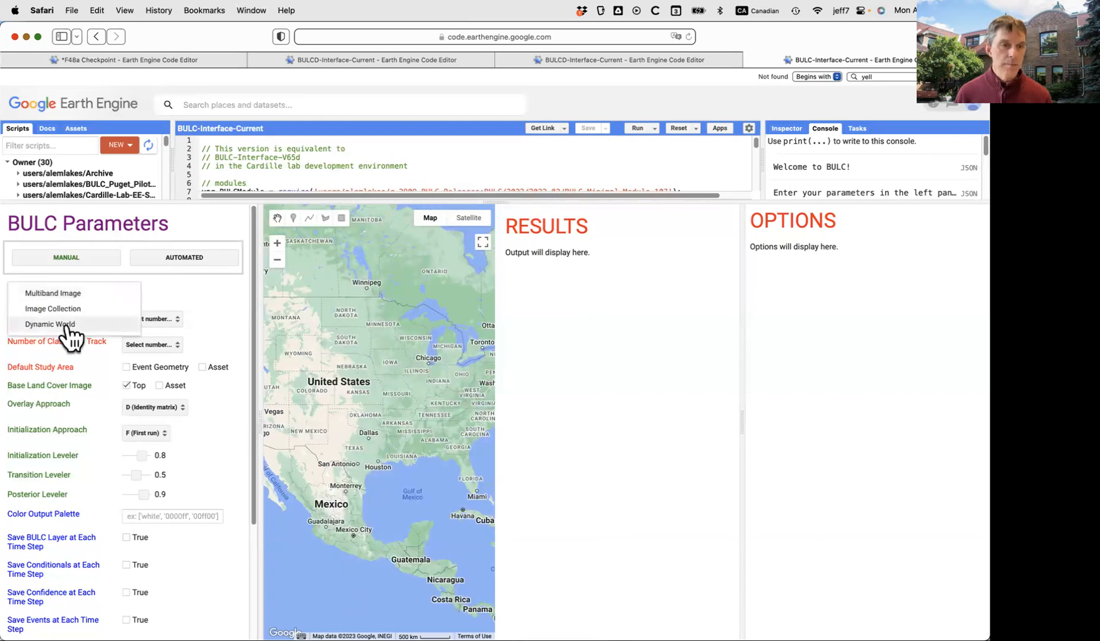
pyautogui.click(50, 323)
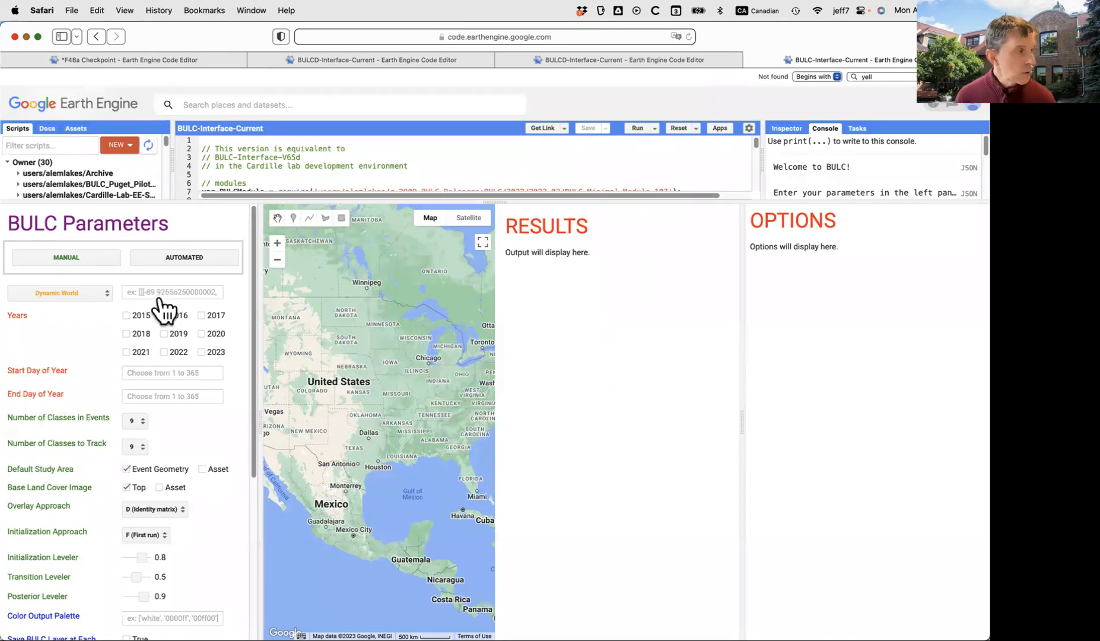
pyautogui.press('super+Tab')
pyautogui.scroll(-4, 511, 374)
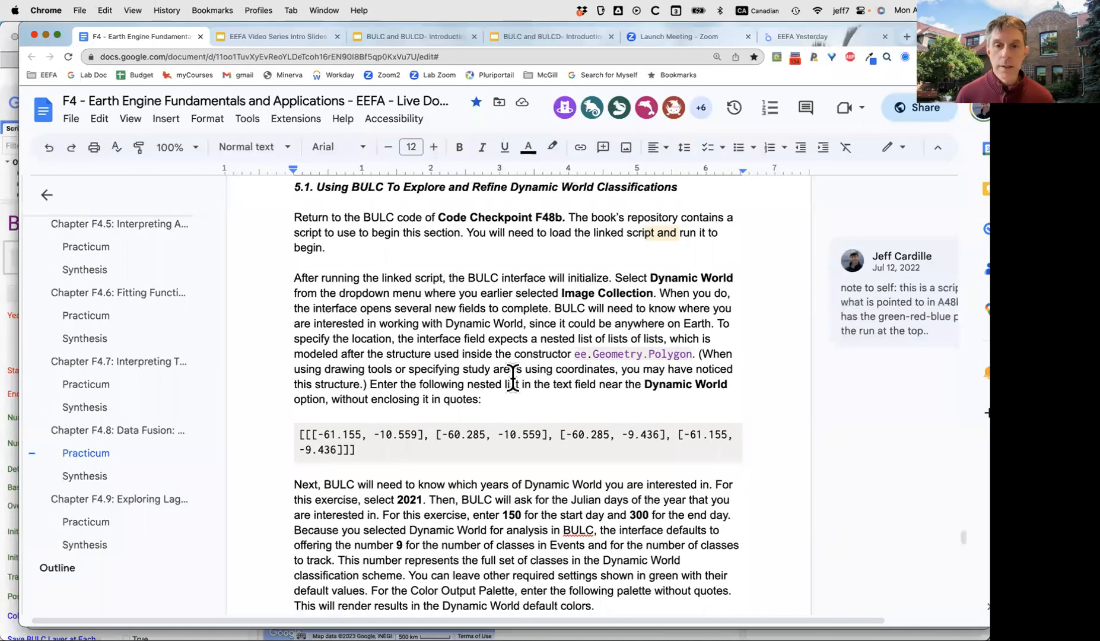
pyautogui.scroll(-2, 511, 373)
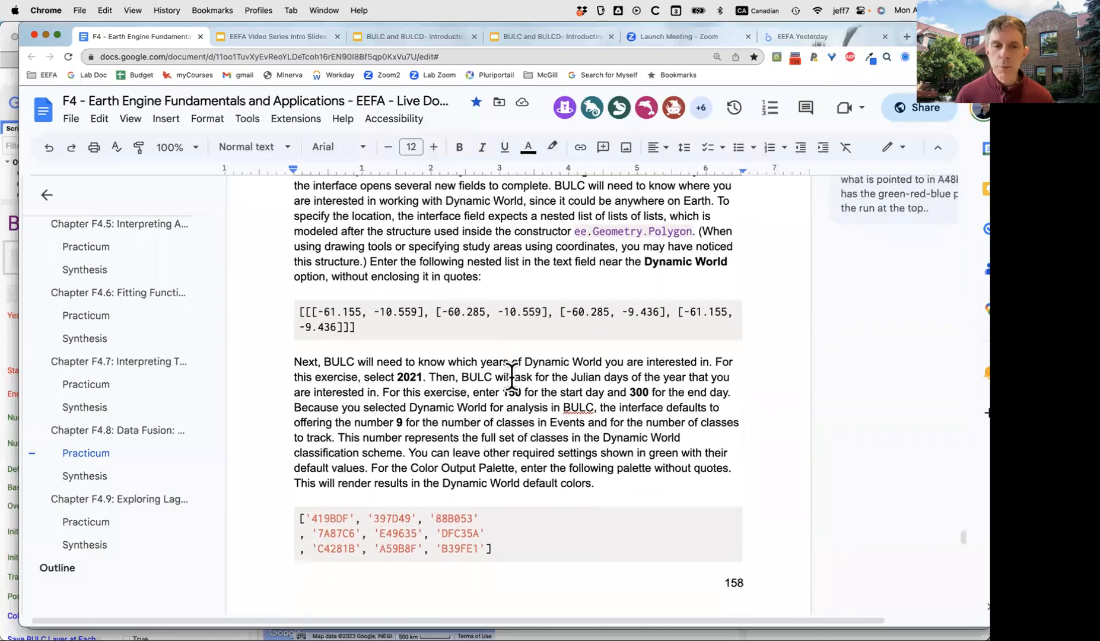
pyautogui.tripleClick(334, 312)
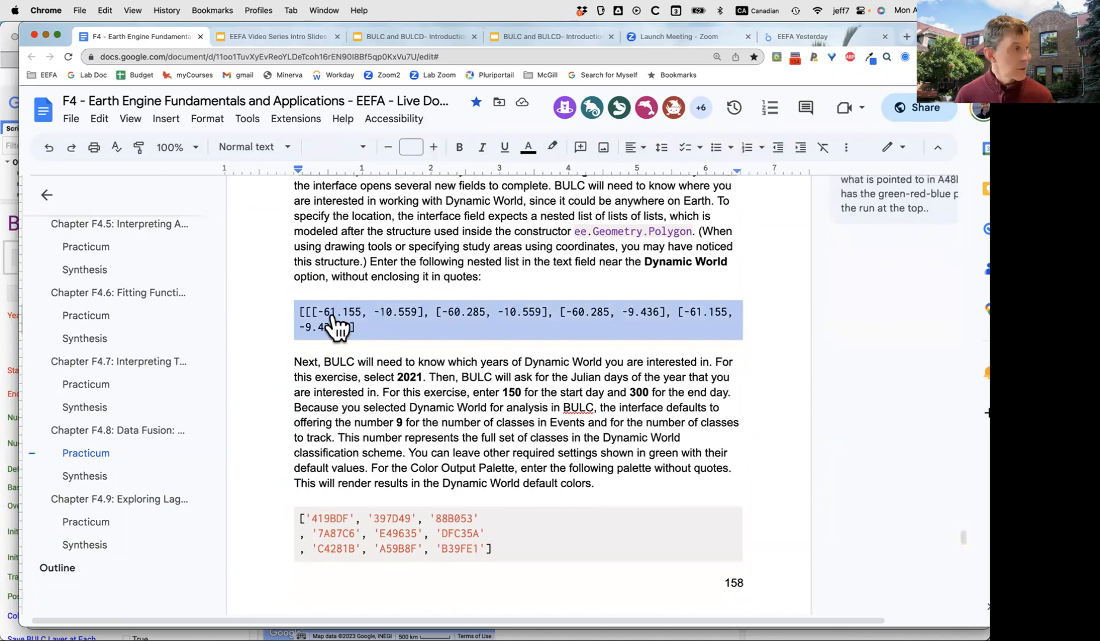
pyautogui.press('super+Tab')
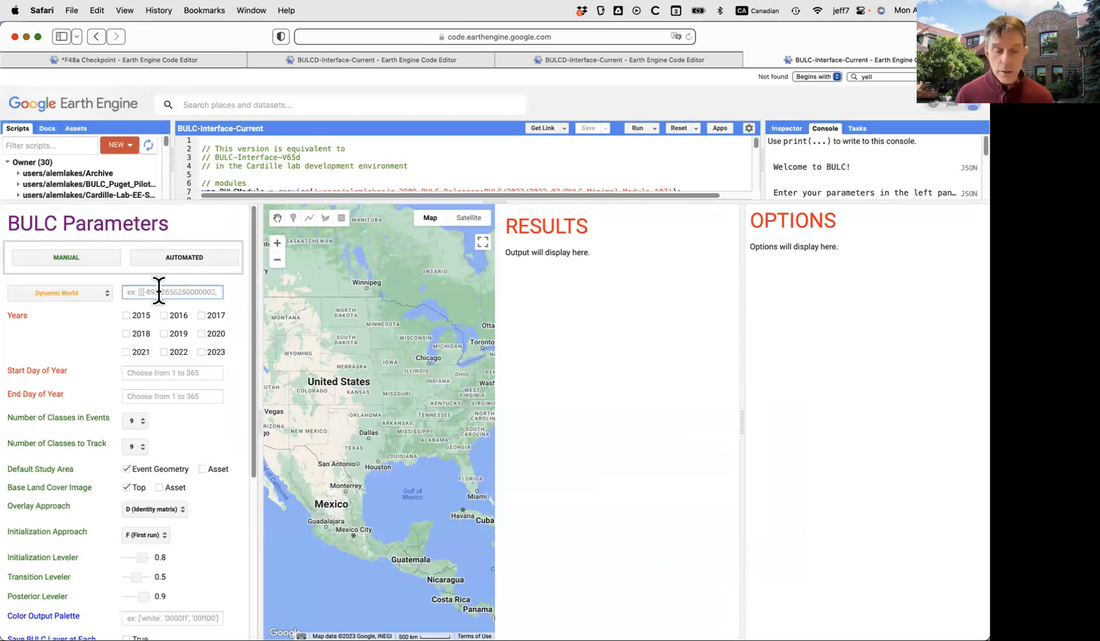
pyautogui.press('super+v')
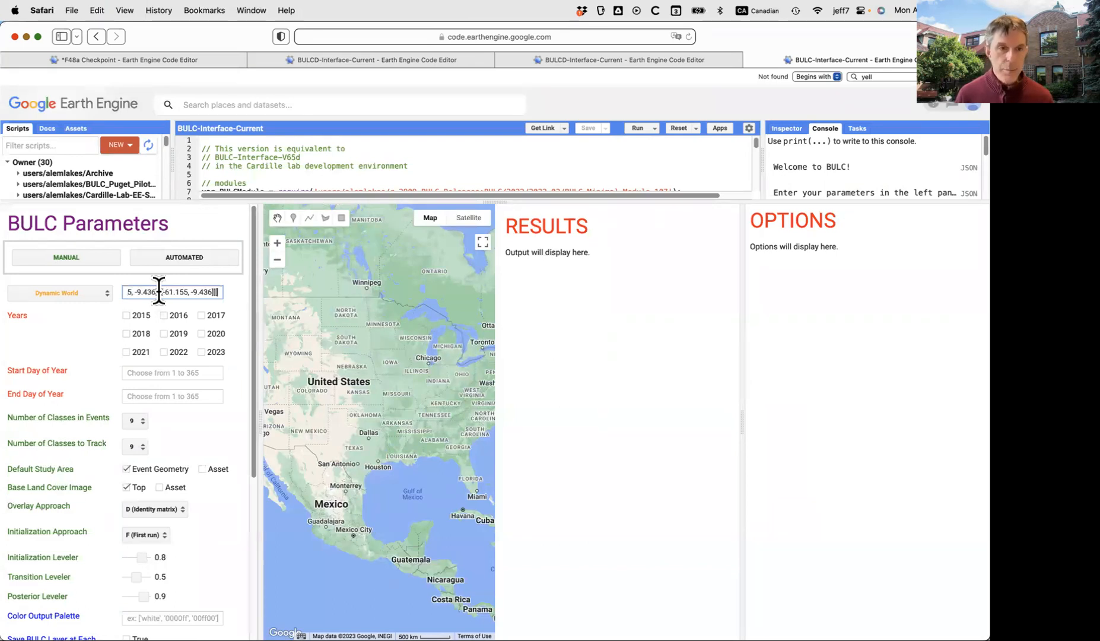
pyautogui.press('Tab')
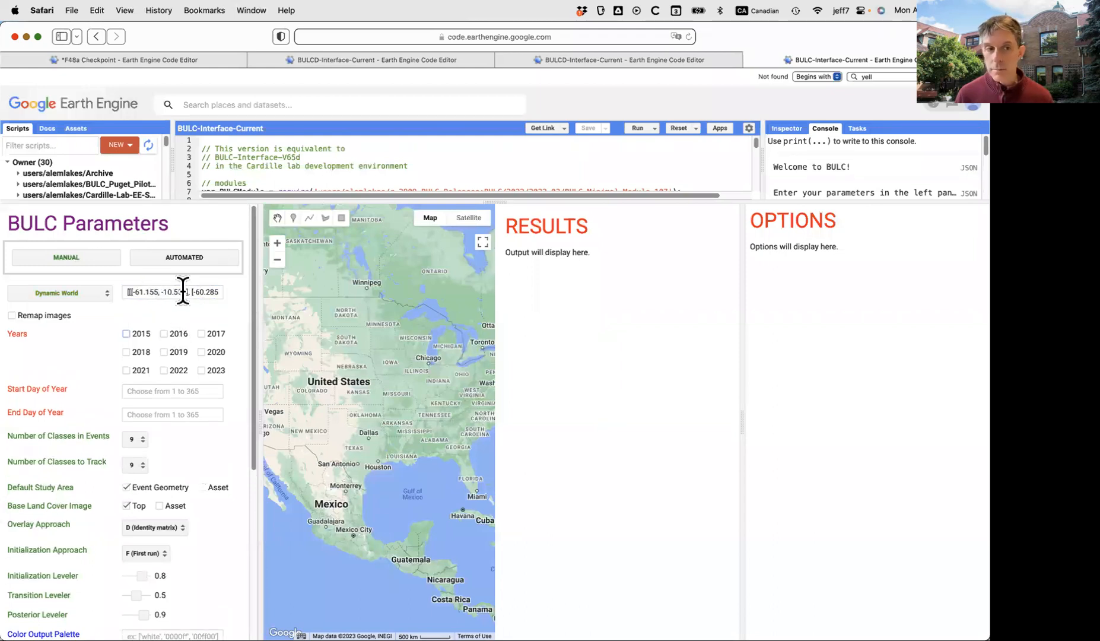
# Following the tutorial document, select the year 2021 and set the start day of year to 150 and the end day to 300
pyautogui.press('super+Tab')
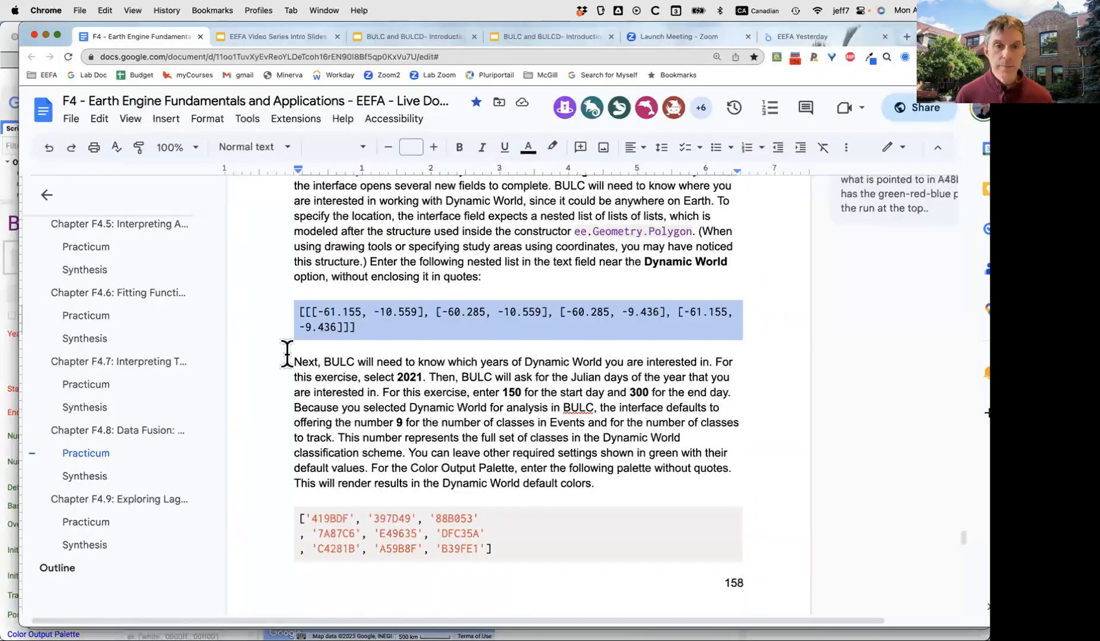
pyautogui.scroll(-1, 369, 390)
pyautogui.scroll(-5, 369, 389)
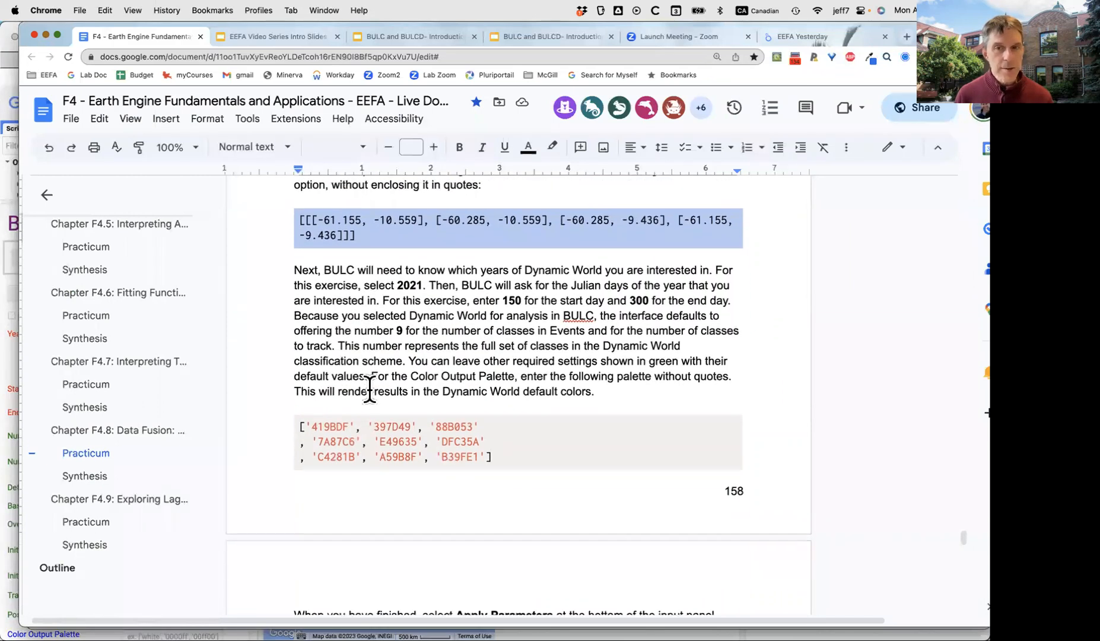
pyautogui.scroll(-1, 369, 390)
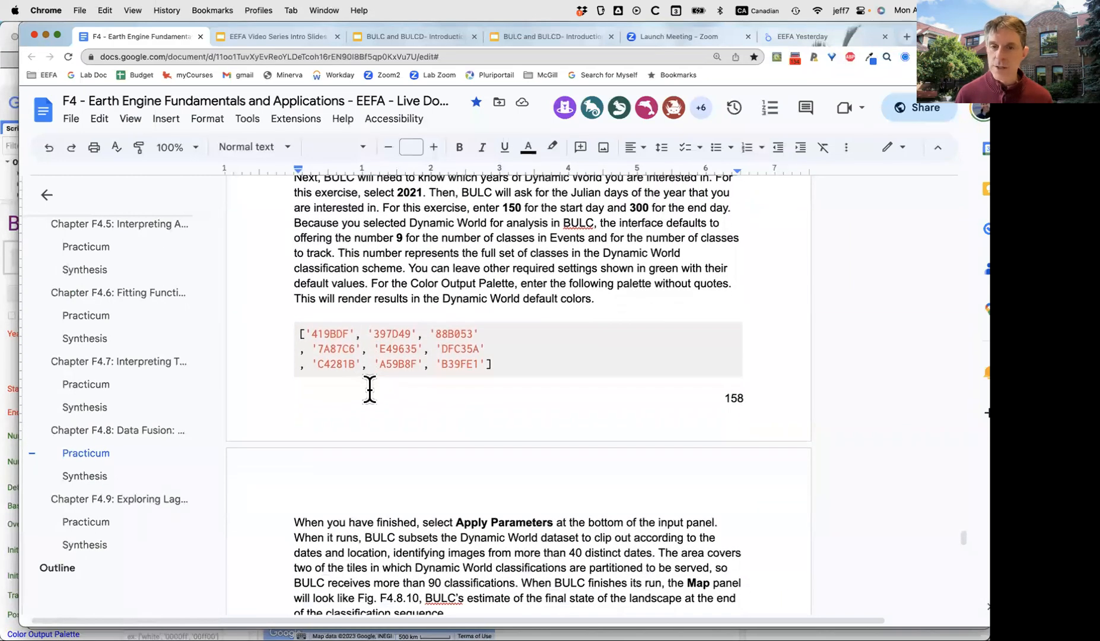
pyautogui.scroll(3, 367, 386)
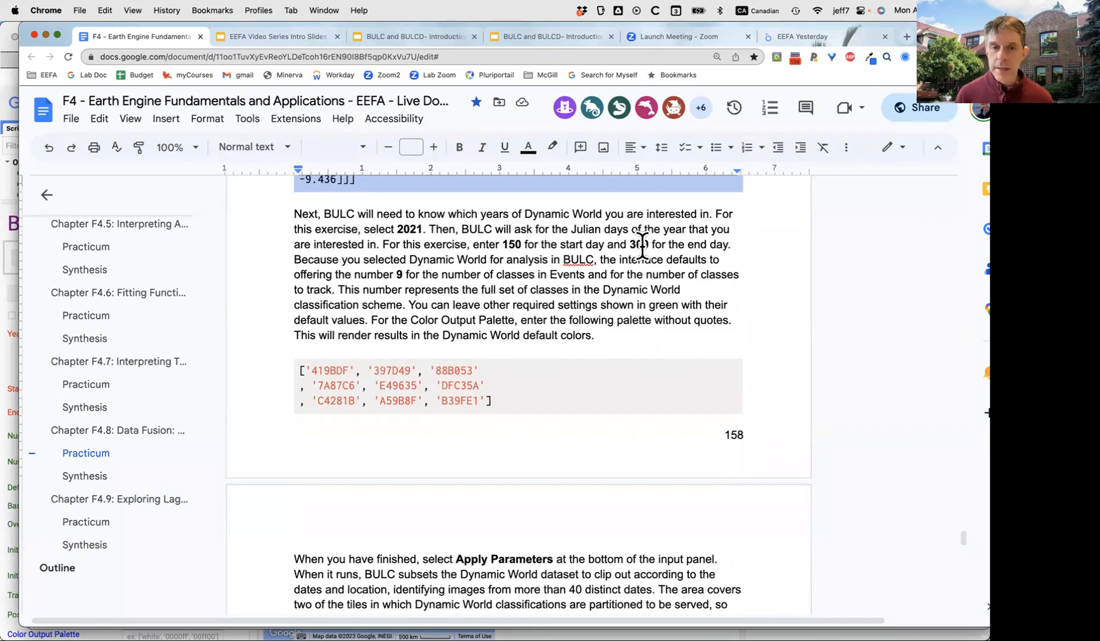
pyautogui.press('super+Tab')
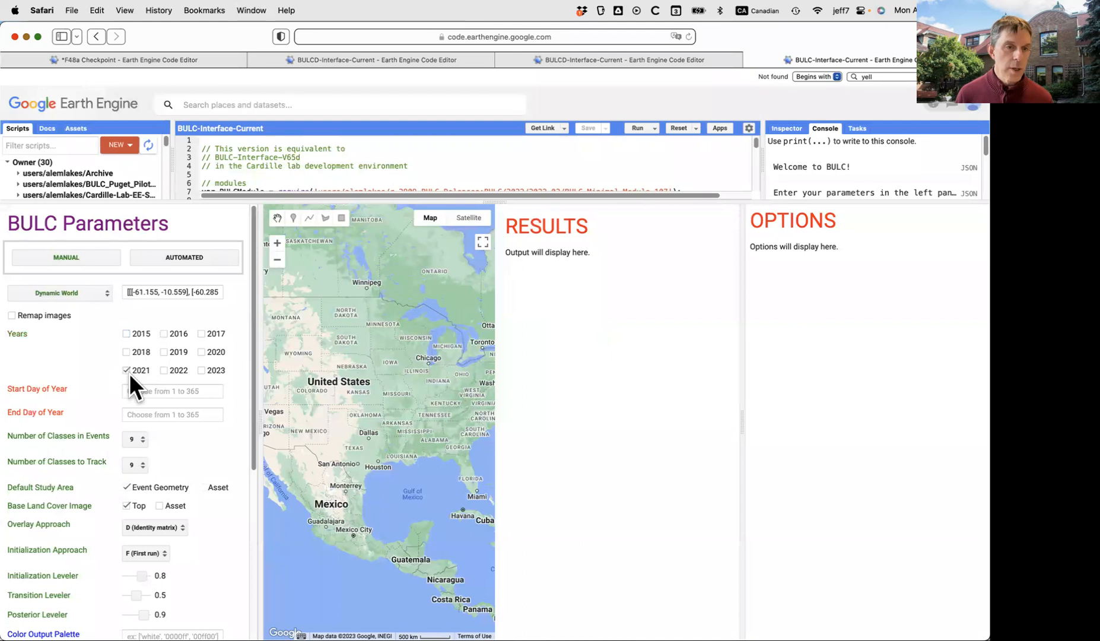
pyautogui.click(151, 389)
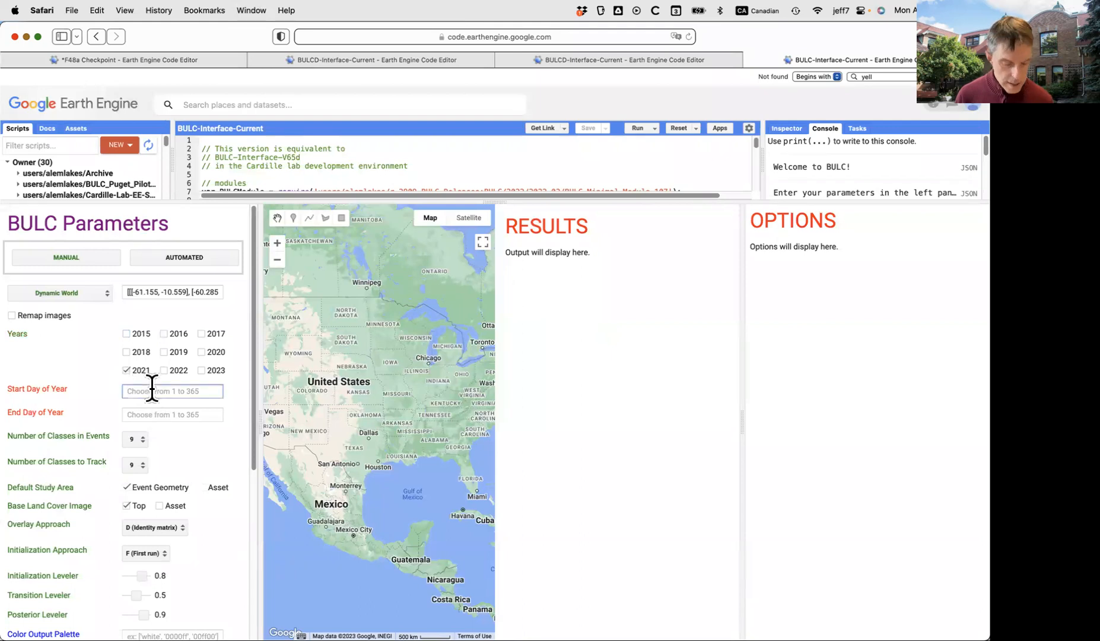
pyautogui.write('150')
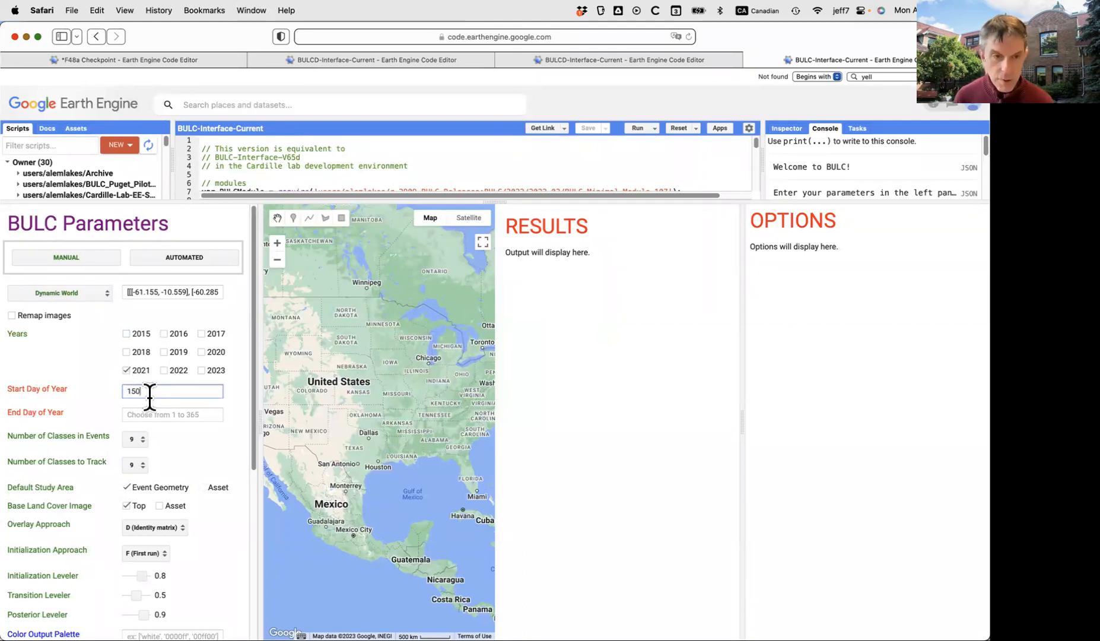
pyautogui.click(150, 414)
pyautogui.write('3')
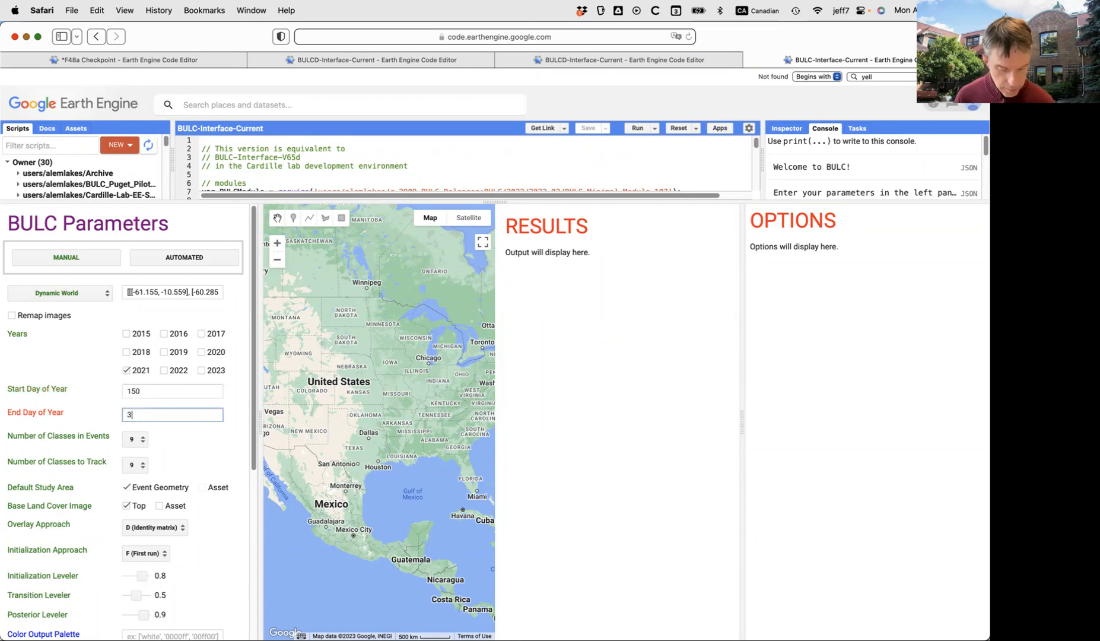
pyautogui.write('00')
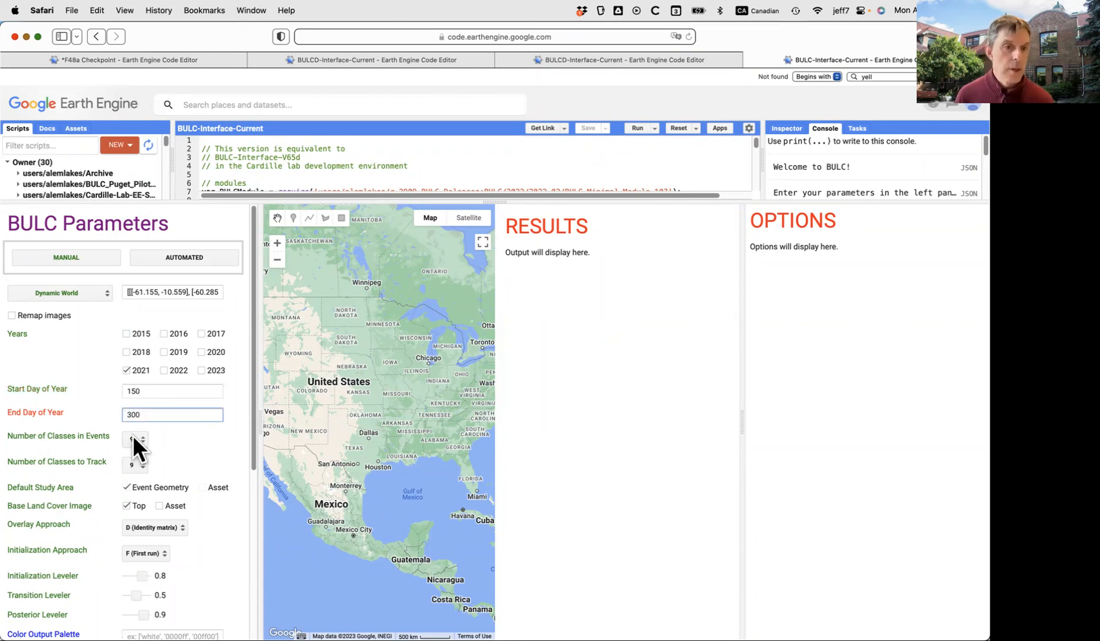
# Copy the document's palette ['419BDF', '397D49', '88B053', '7A87C6', 'E49635', 'DFC35A', 'C4281B', 'A59B8F', 'B39FE1'] into the Color Output Palette in Safari
pyautogui.press('super+Tab')
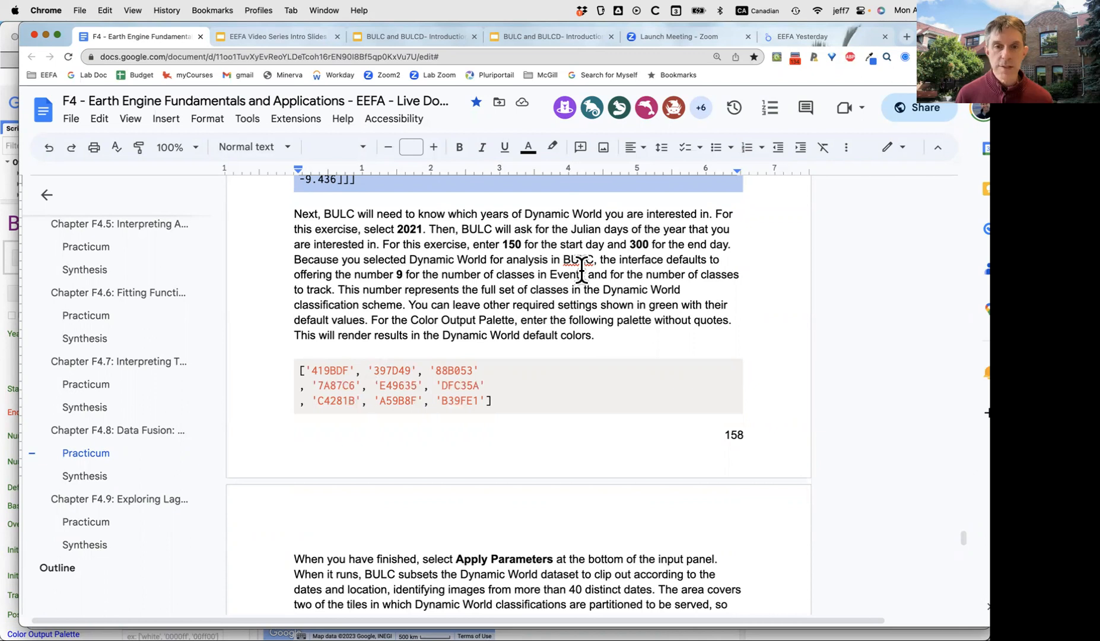
pyautogui.press('super+Tab')
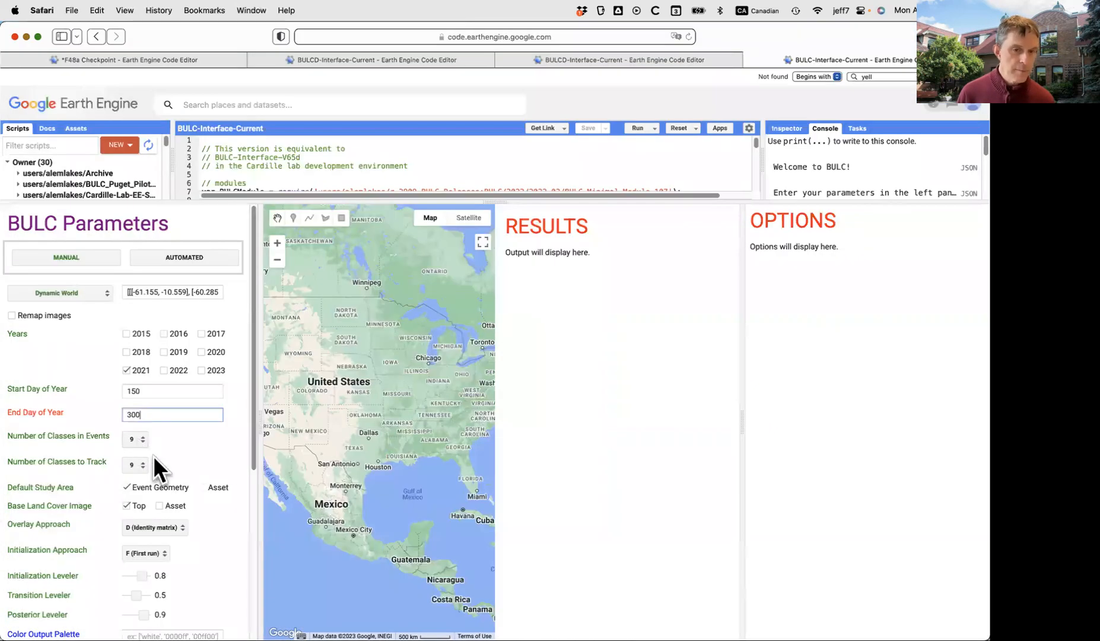
pyautogui.scroll(-5, 154, 455)
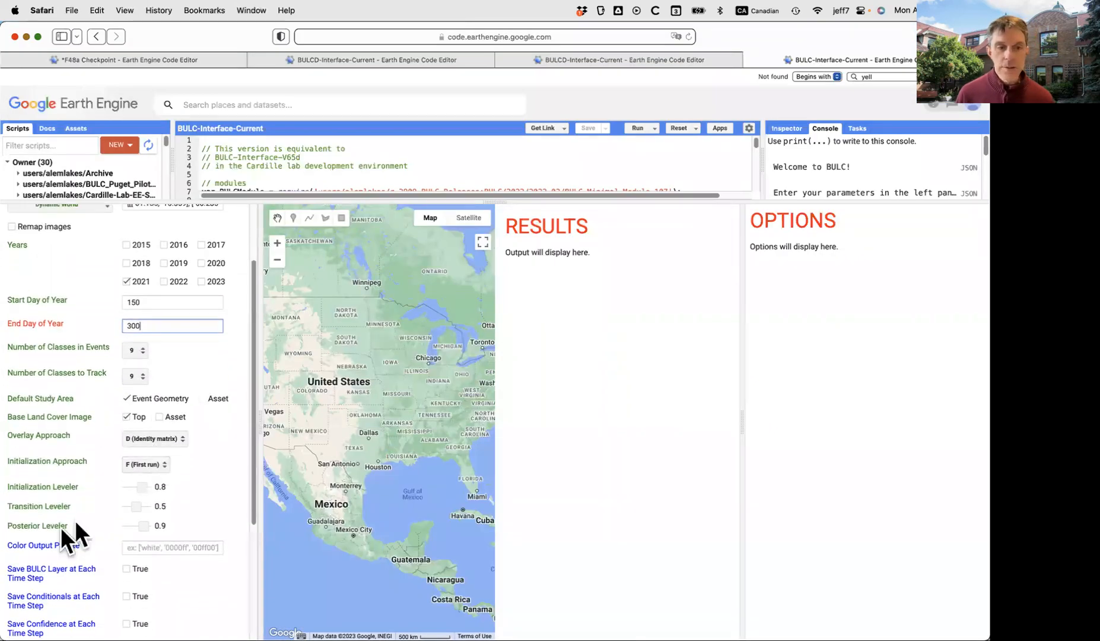
pyautogui.press('super+Tab')
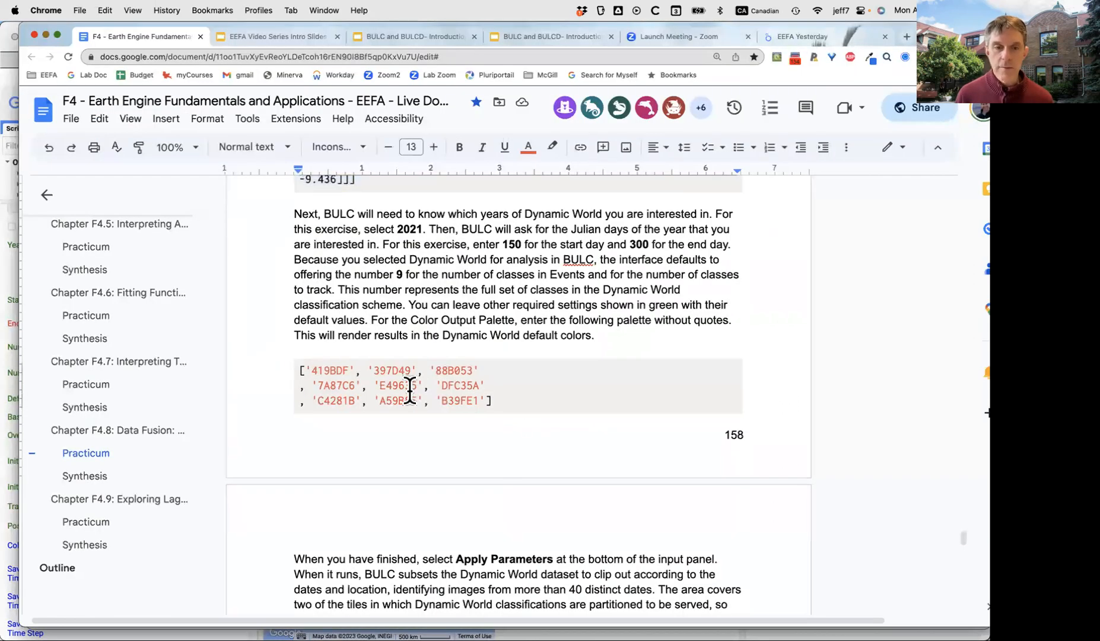
pyautogui.tripleClick(409, 391)
pyautogui.press('super+c')
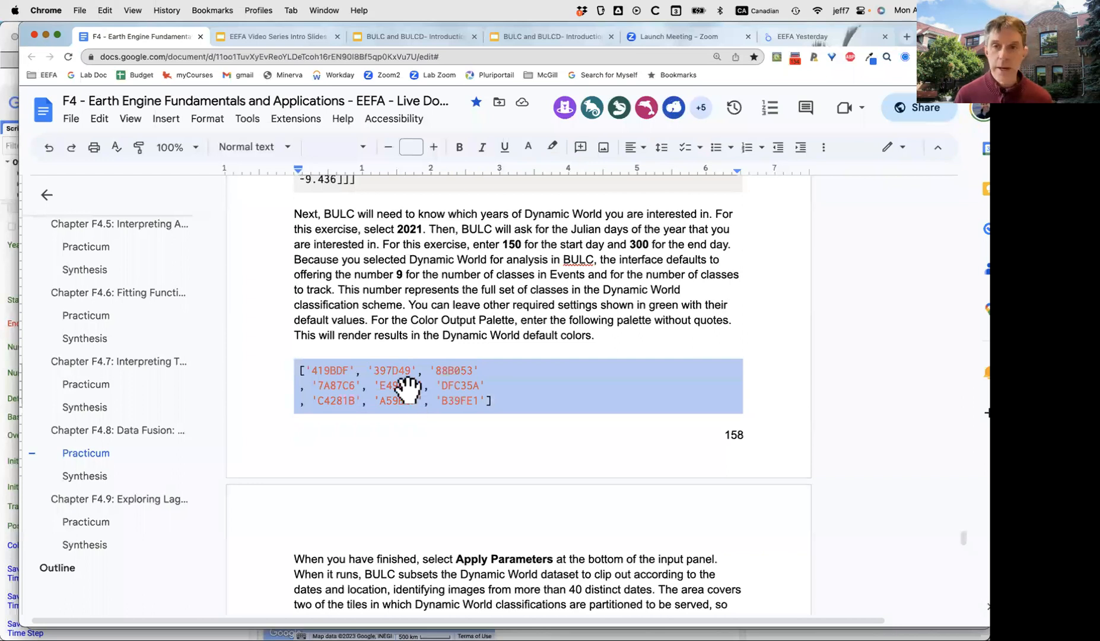
pyautogui.press('super+Tab')
pyautogui.click(158, 547)
pyautogui.press('super+v')
pyautogui.press('Return')
pyautogui.scroll(-1, 159, 546)
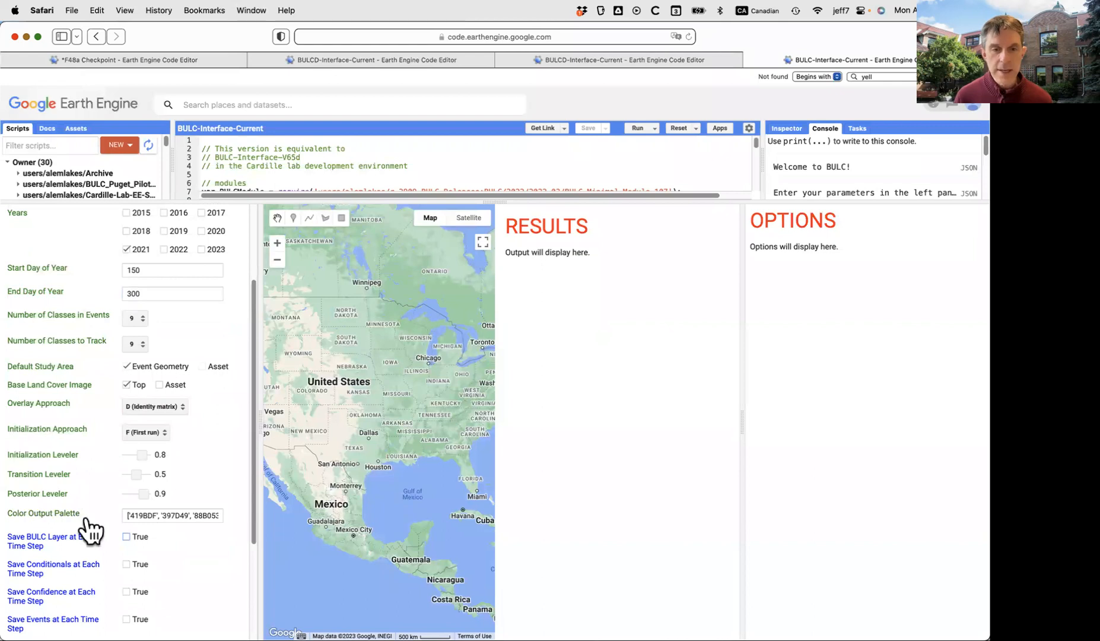
# Check the document's closing instructions for the run and apply the BULC parameters in Safari
pyautogui.press('super+Tab')
pyautogui.scroll(-2, 443, 429)
pyautogui.scroll(-5, 444, 429)
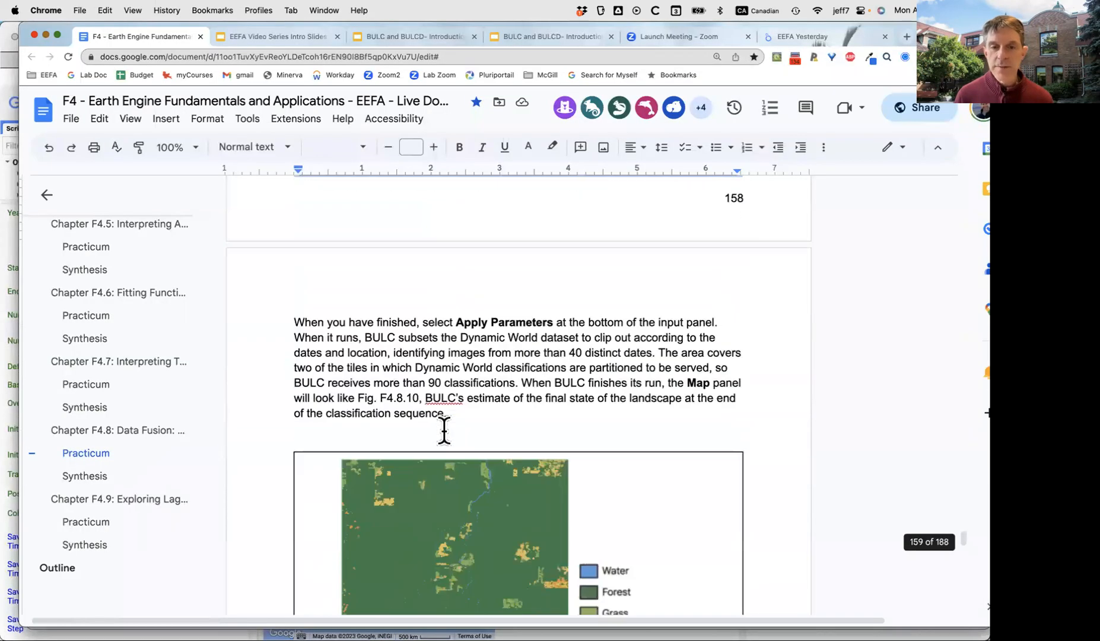
pyautogui.press('super+Tab')
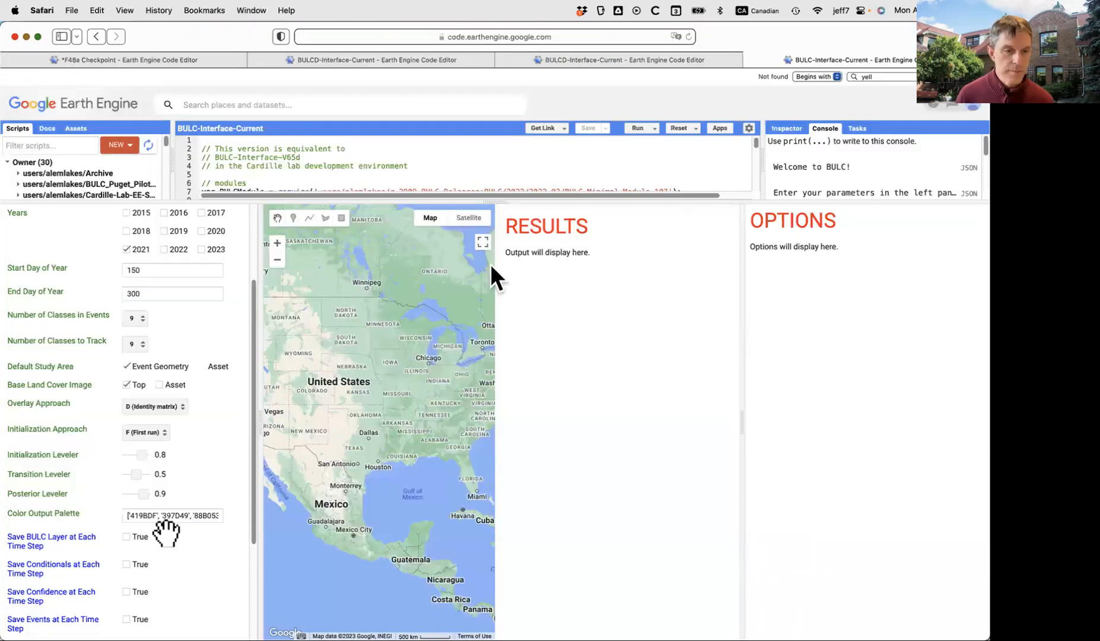
pyautogui.scroll(-5, 163, 517)
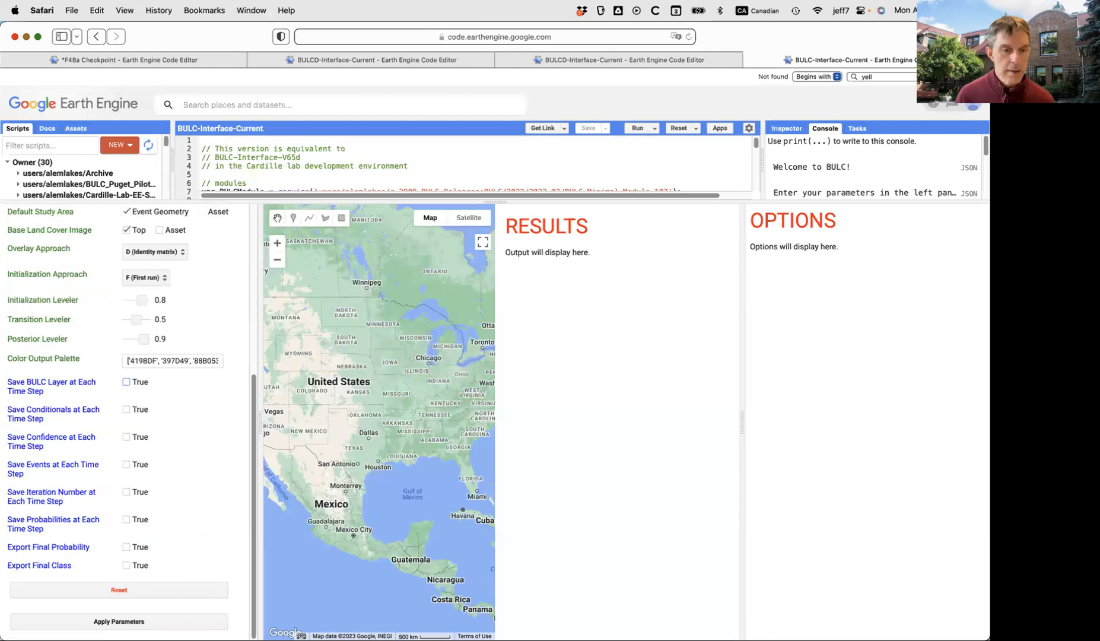
pyautogui.click(127, 624)
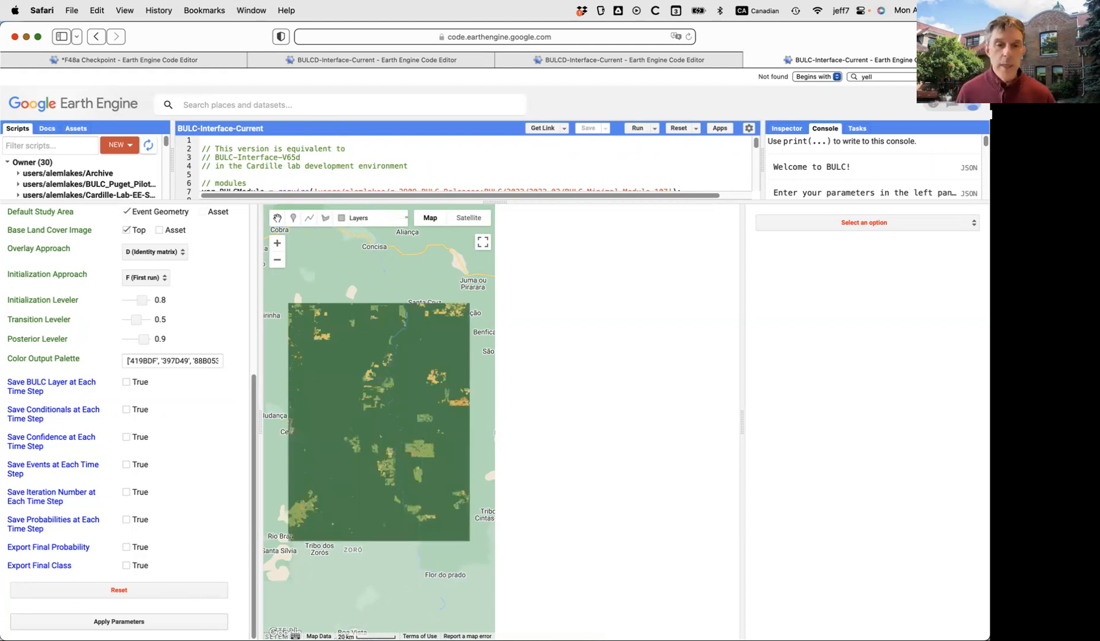
# Narrow the parameter panel to widen the map and view the BULC classification up close around the Roosevelt River
pyautogui.moveTo(391, 219)
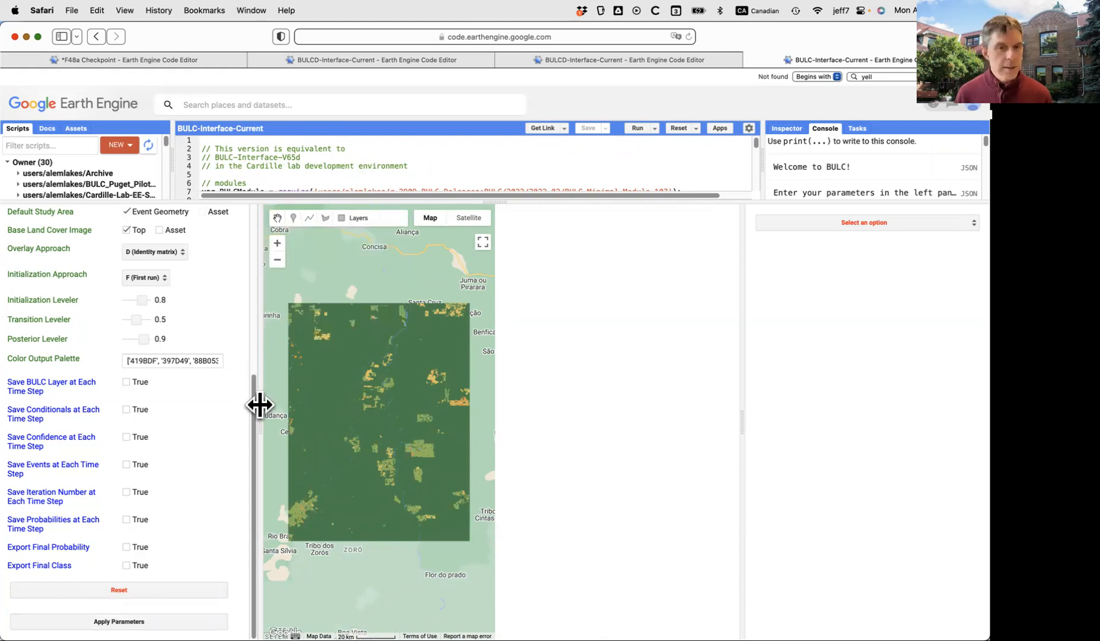
pyautogui.moveTo(257, 405); pyautogui.dragTo(125, 434)
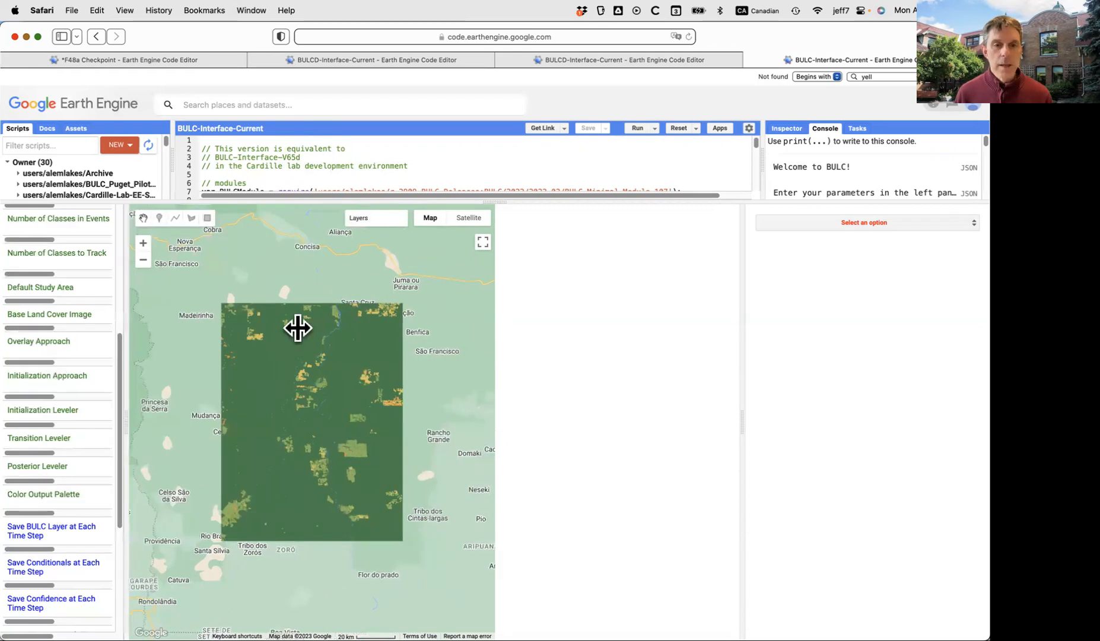
pyautogui.scroll(2, 304, 404)
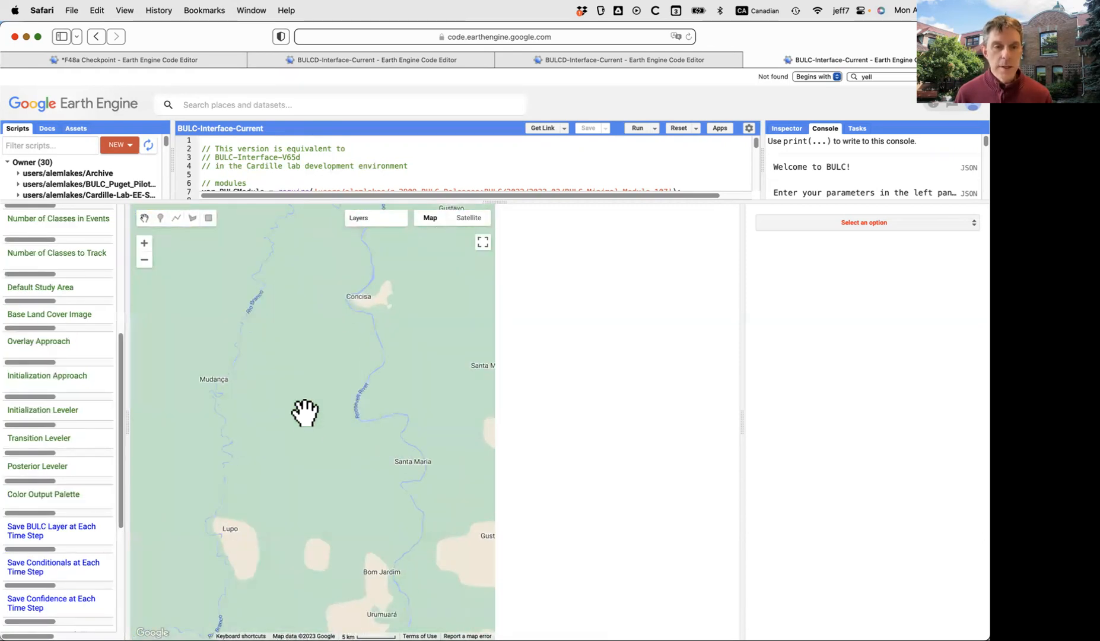
# Check Fig. F4.8.10 and its class legend in the Chrome tutorial document and copy the place name "Muiraquitã" from the text below it
pyautogui.press('super+Tab')
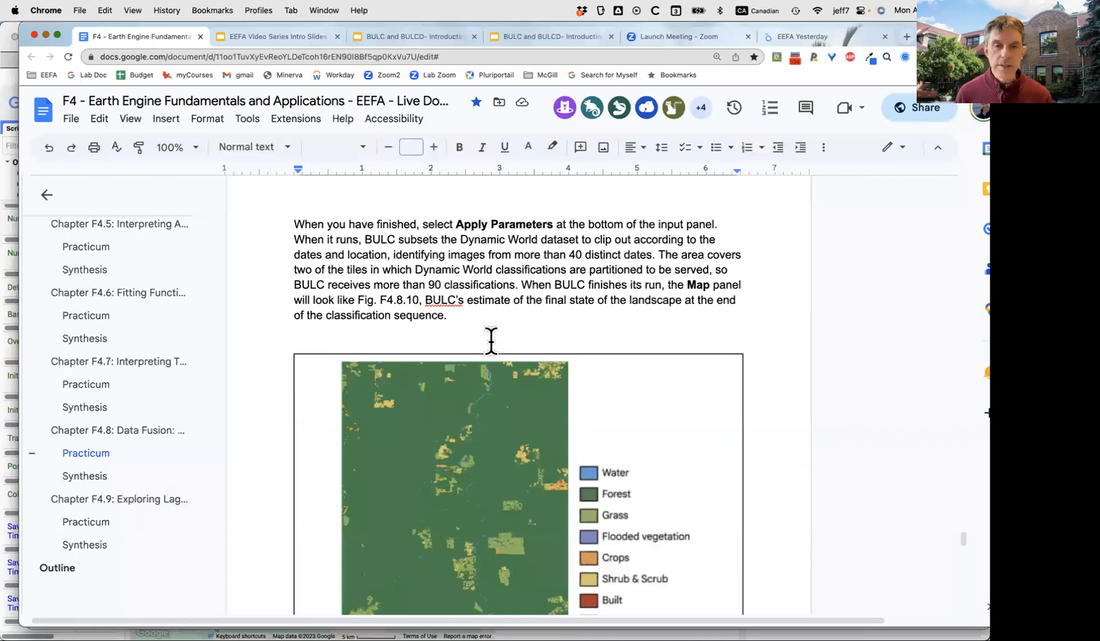
pyautogui.scroll(-5, 496, 327)
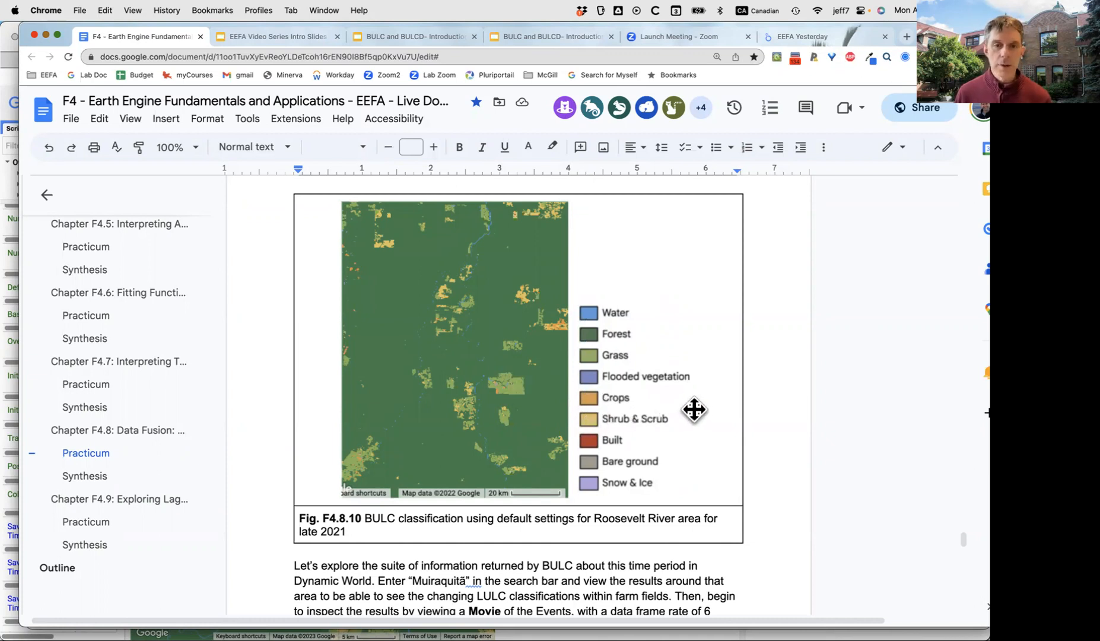
pyautogui.scroll(-1, 688, 408)
pyautogui.scroll(-6, 688, 408)
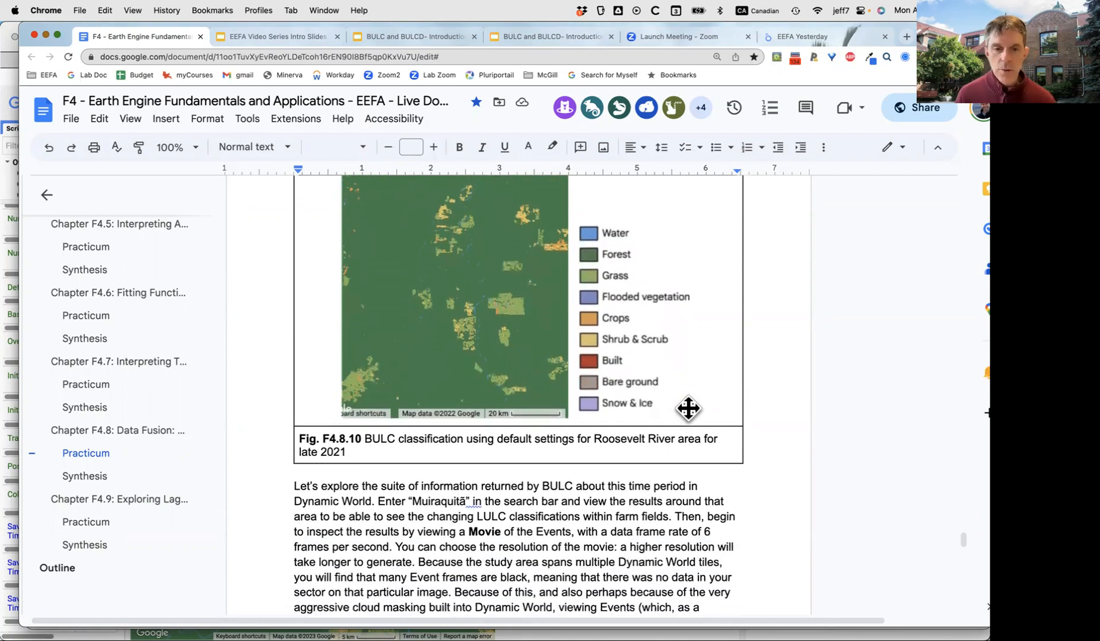
pyautogui.doubleClick(439, 479)
pyautogui.press('super+c')
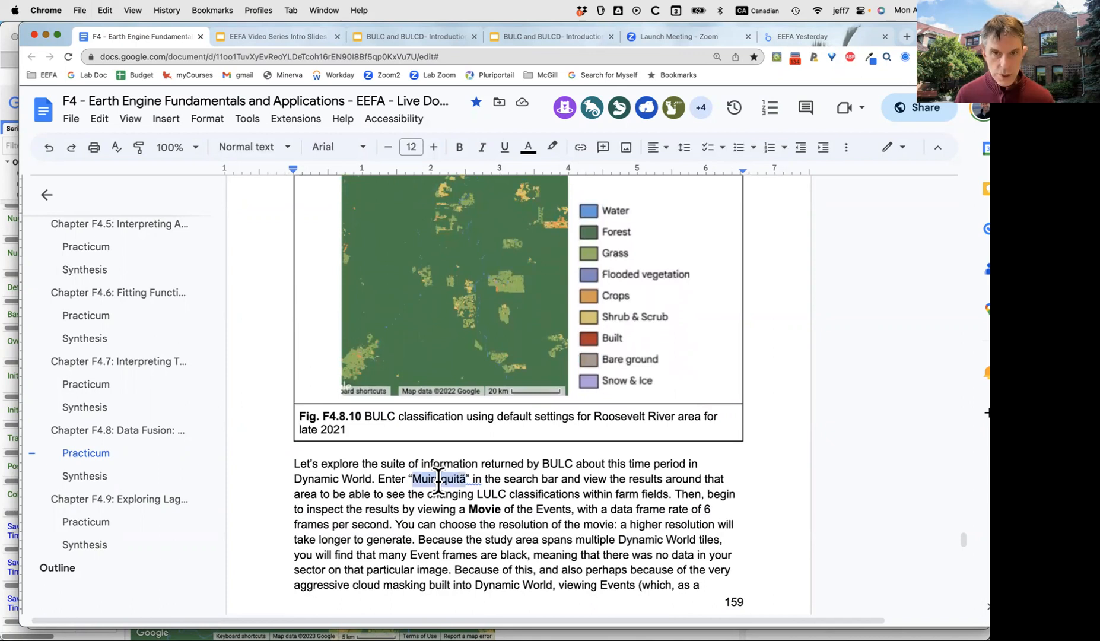
# Back in Safari, search for Muiraquitã and centre the map on Muiraquitã, Aripuanã - State of Mato Grosso, Brazil
pyautogui.press('super+Tab')
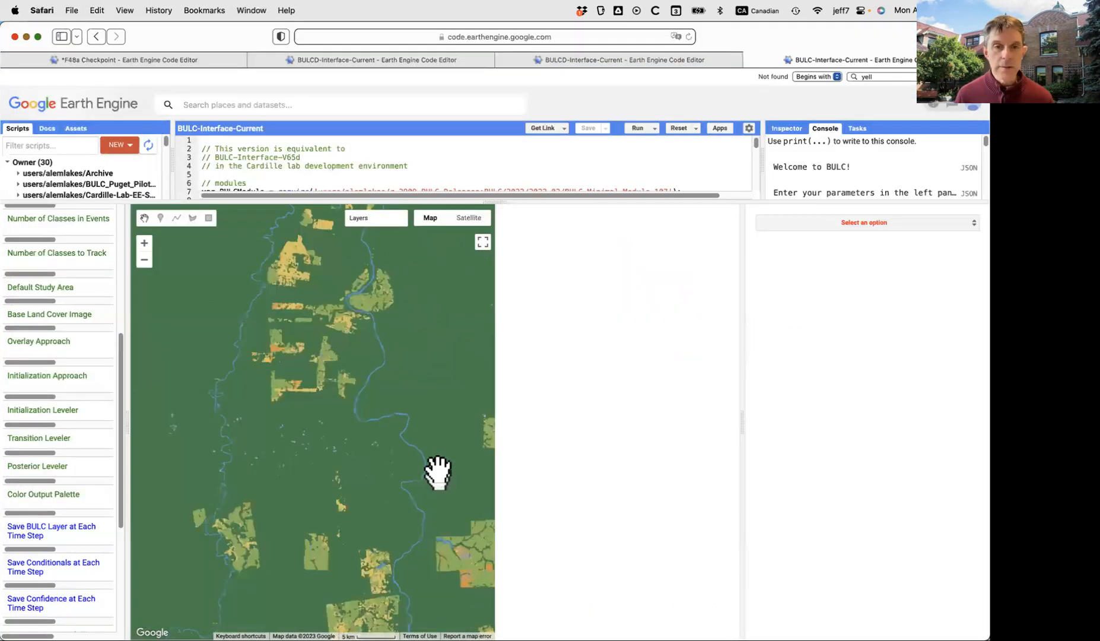
pyautogui.click(386, 104)
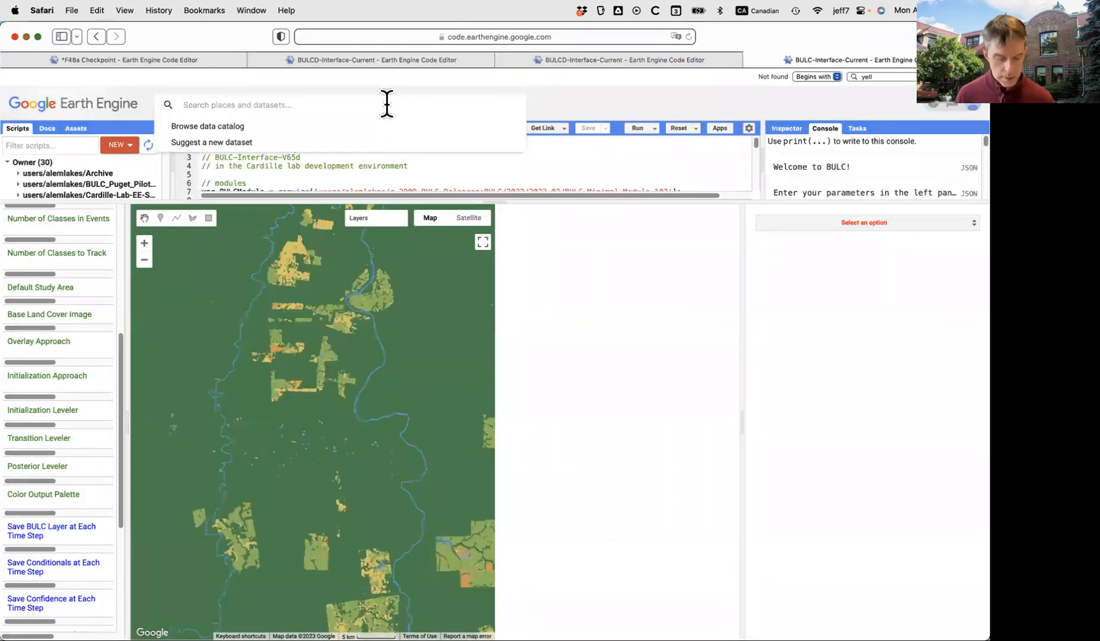
pyautogui.press('super+v')
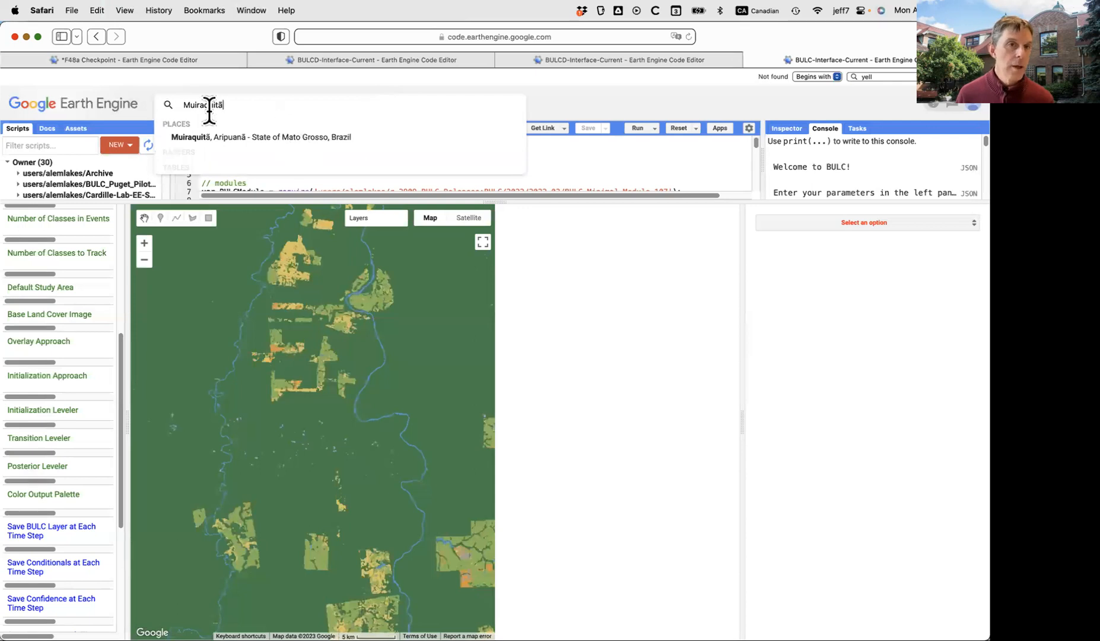
pyautogui.click(194, 141)
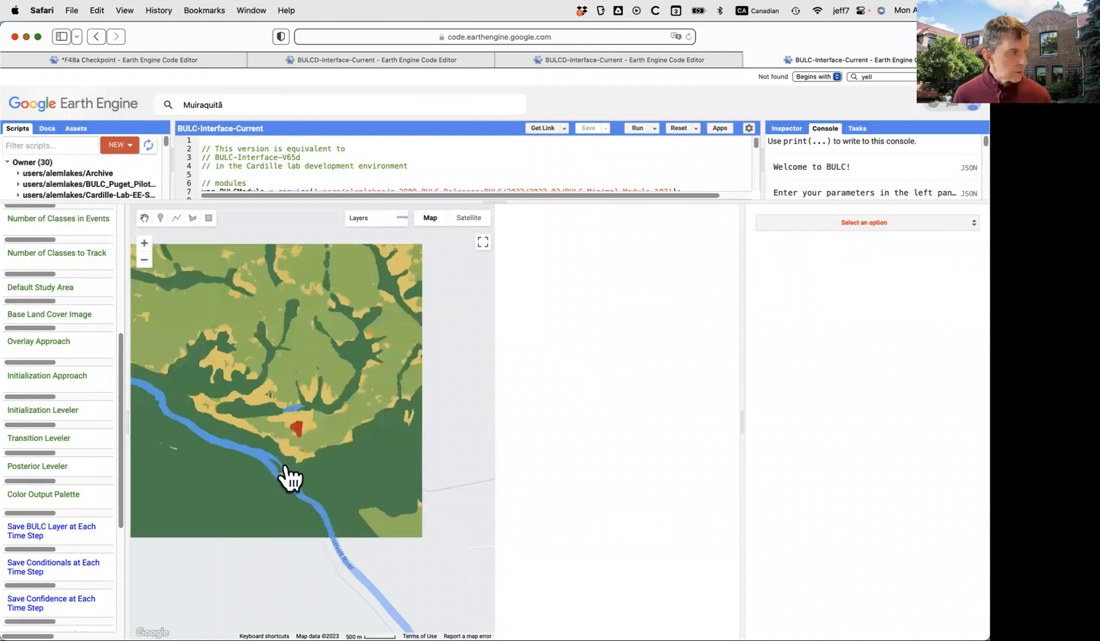
# Read the tutorial's instructions in Chrome on inspecting the results as a Movie and choosing its frame rate and resolution
pyautogui.press('super+Tab')
pyautogui.scroll(-2, 595, 499)
pyautogui.scroll(-5, 596, 498)
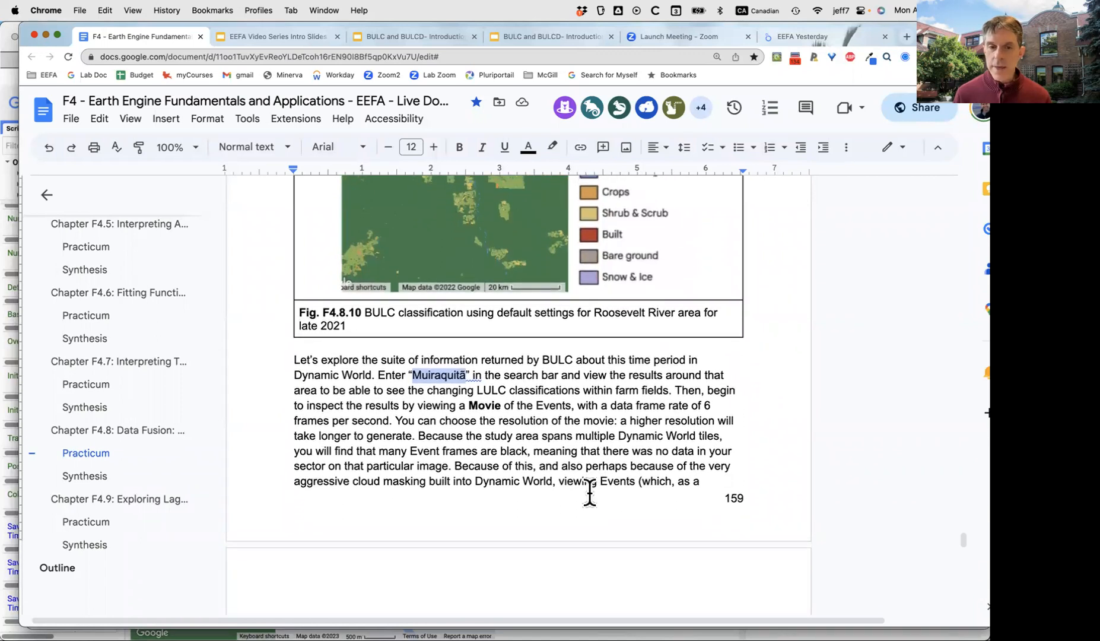
# In Safari, enlarge the console area and examine the Events, Posteriors and Confidence animations in turn
pyautogui.press('super+Tab')
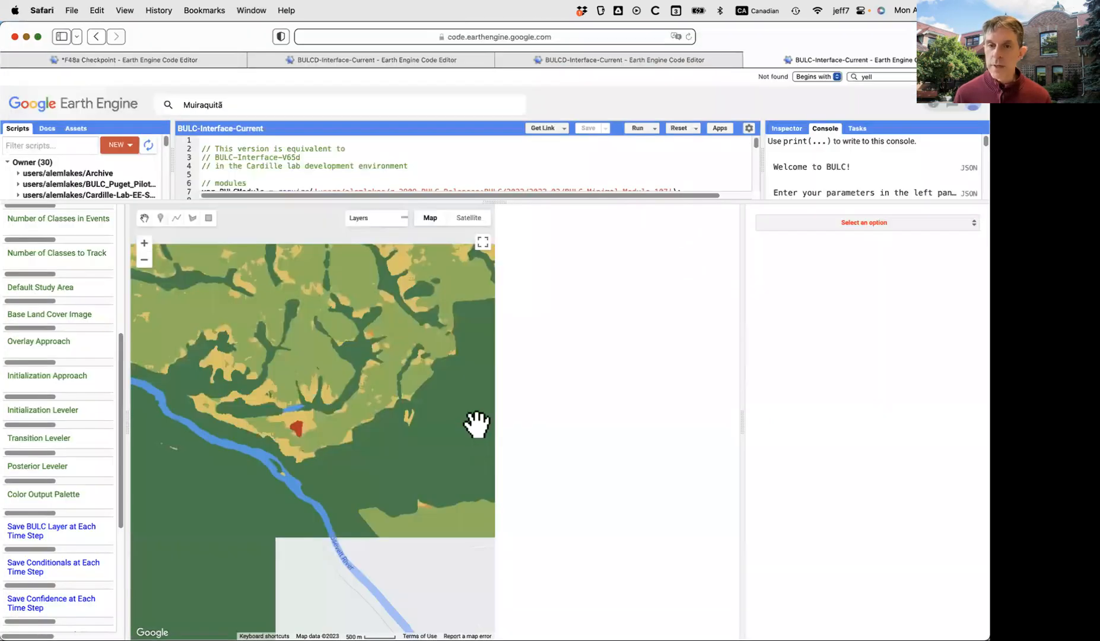
pyautogui.moveTo(717, 202); pyautogui.dragTo(719, 476)
pyautogui.scroll(-15, 874, 331)
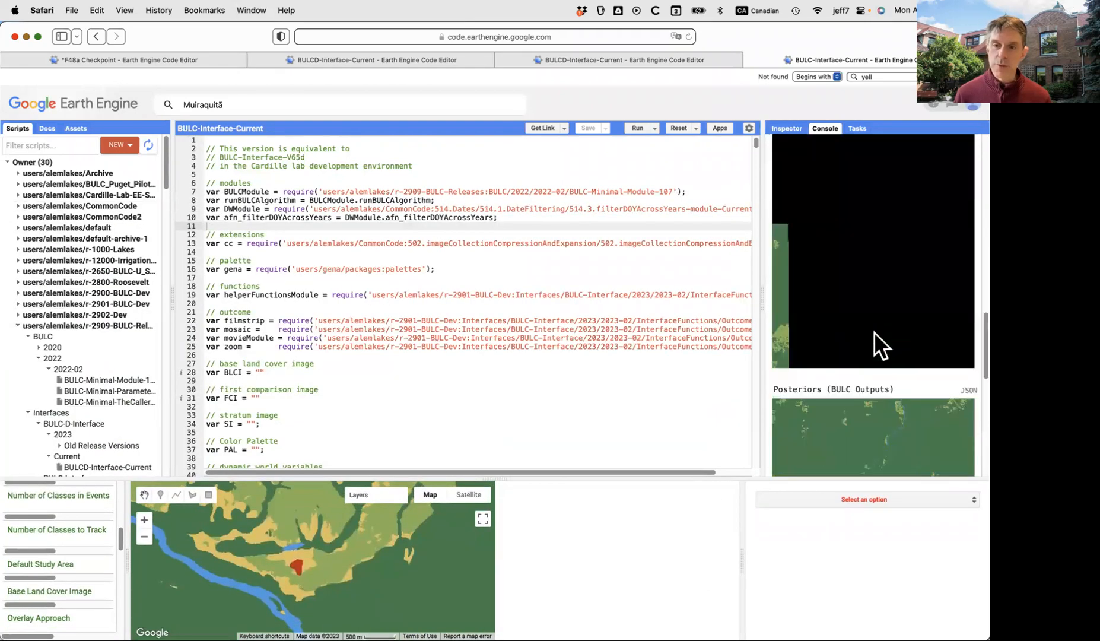
pyautogui.scroll(2, 874, 331)
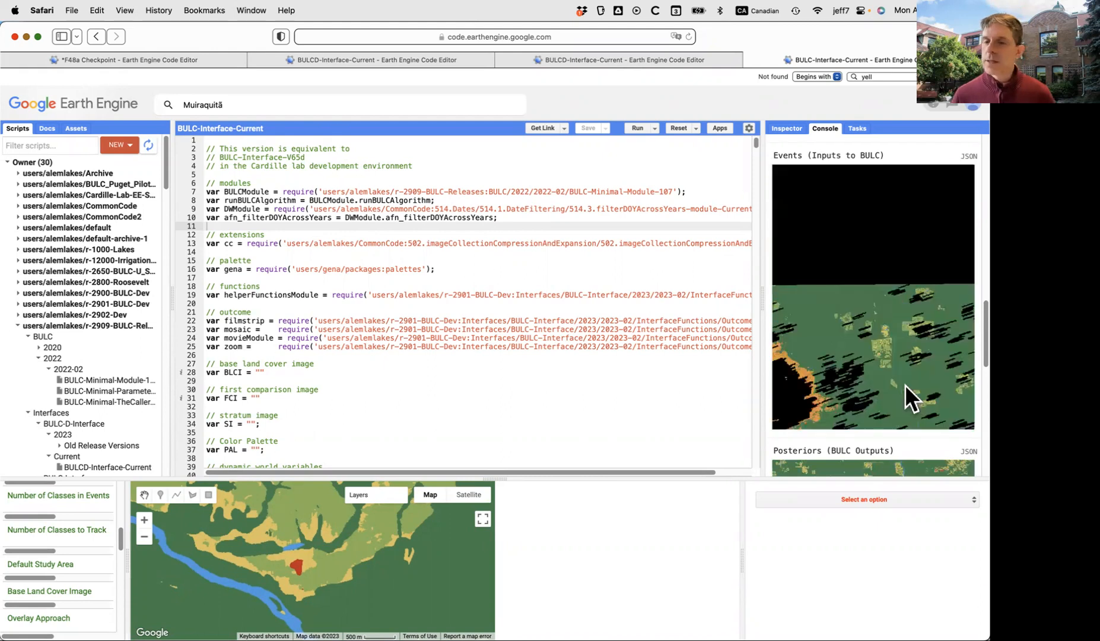
pyautogui.scroll(-8, 904, 384)
pyautogui.scroll(-3, 897, 401)
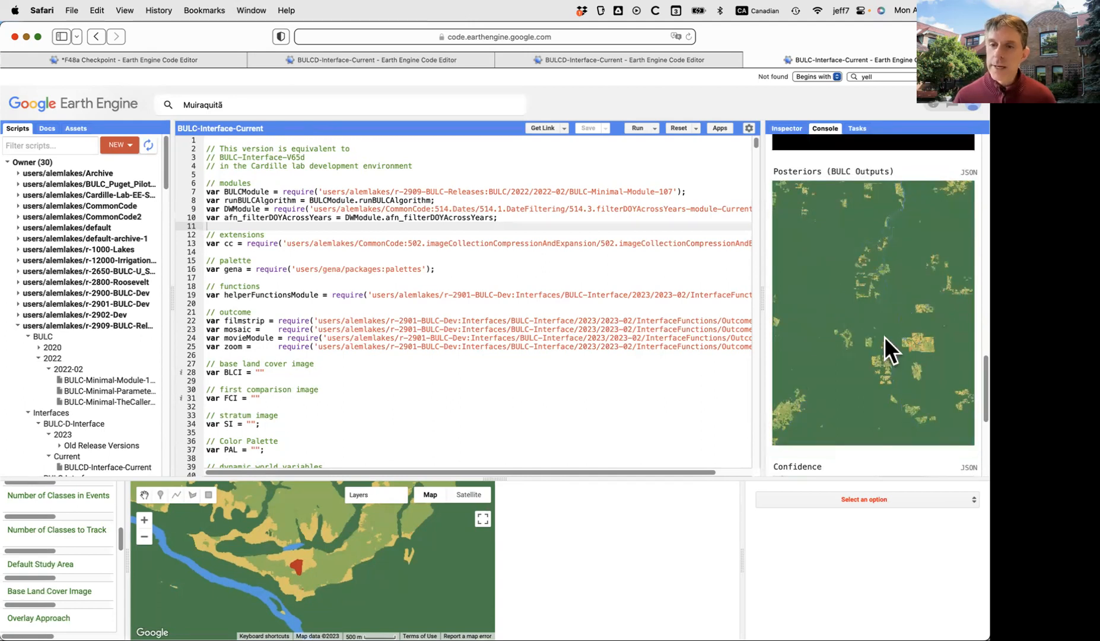
pyautogui.scroll(-2, 867, 346)
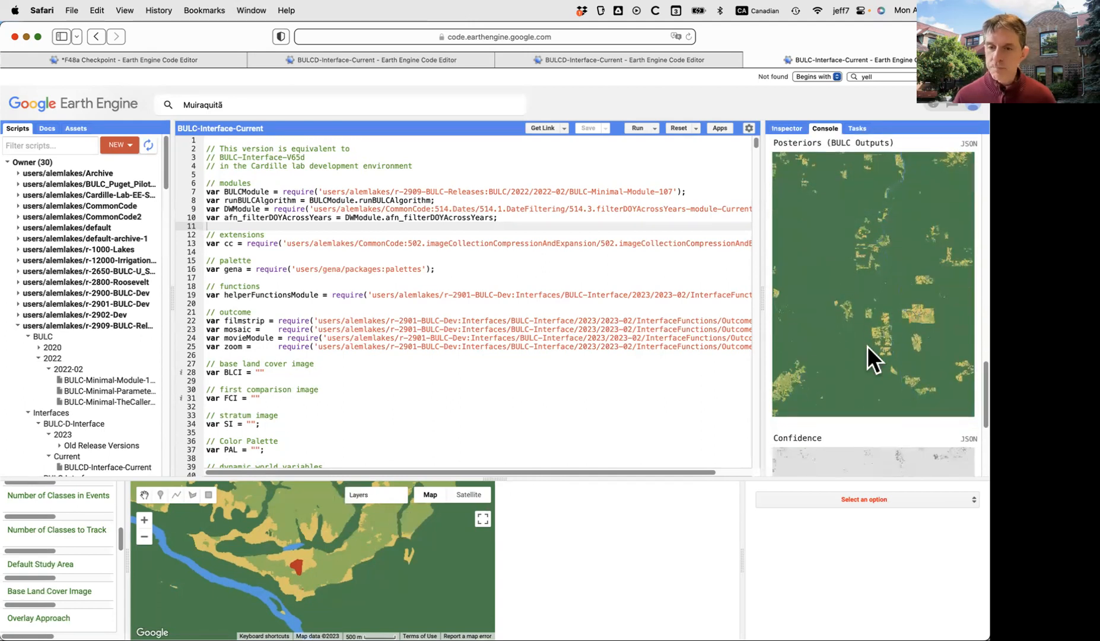
pyautogui.scroll(-8, 867, 346)
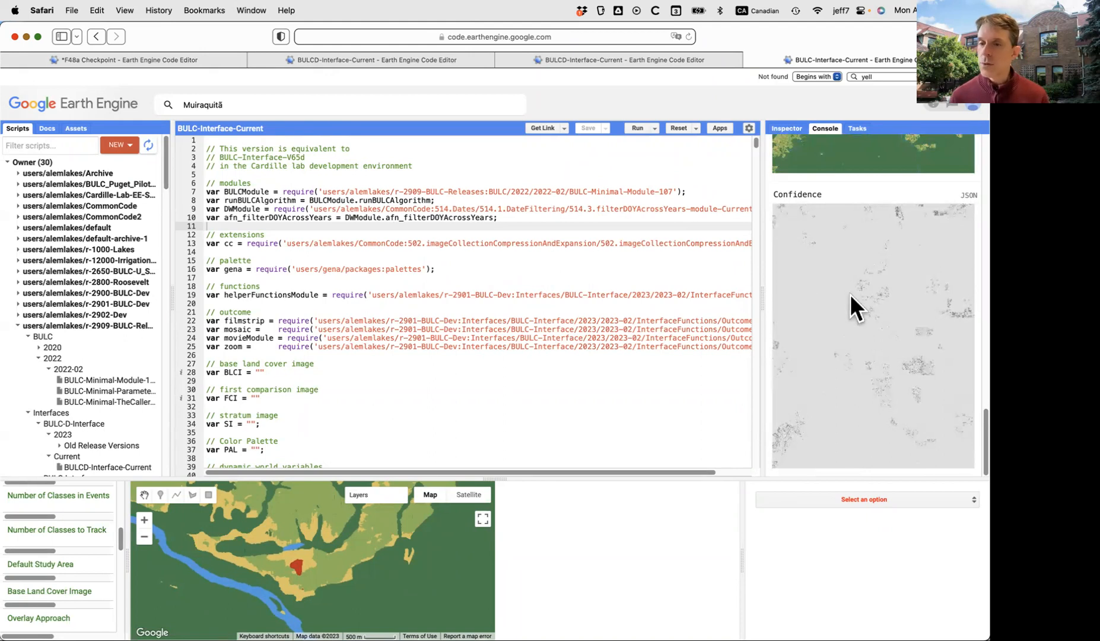
# Return to the Events animation in the console and compare it with the Posteriors and Confidence animations
pyautogui.scroll(3, 850, 294)
pyautogui.scroll(10, 850, 294)
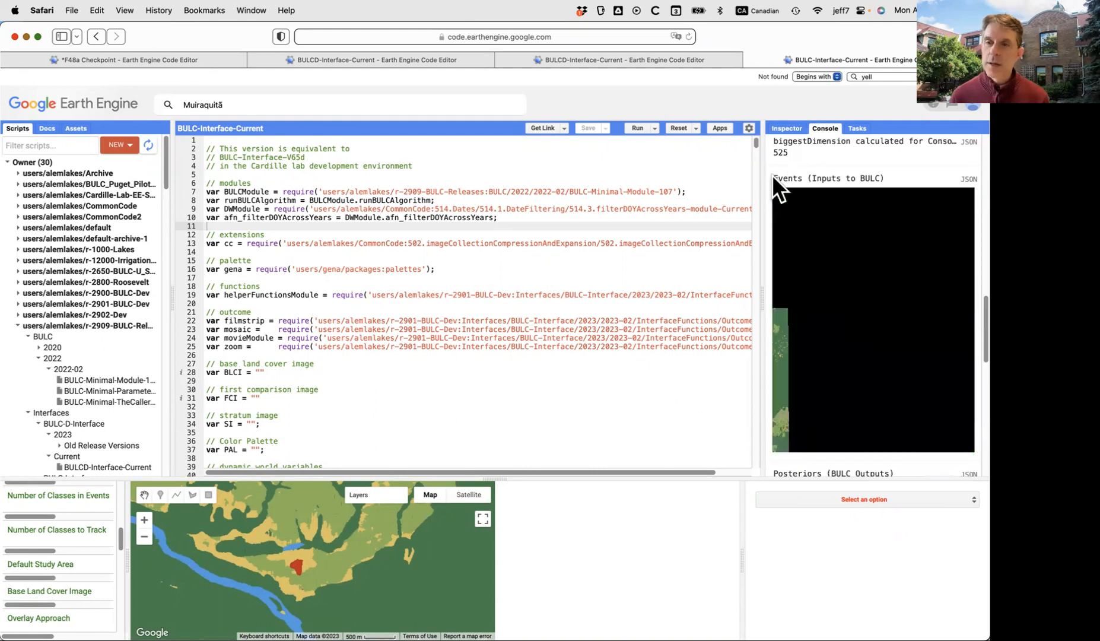
pyautogui.scroll(-1, 898, 291)
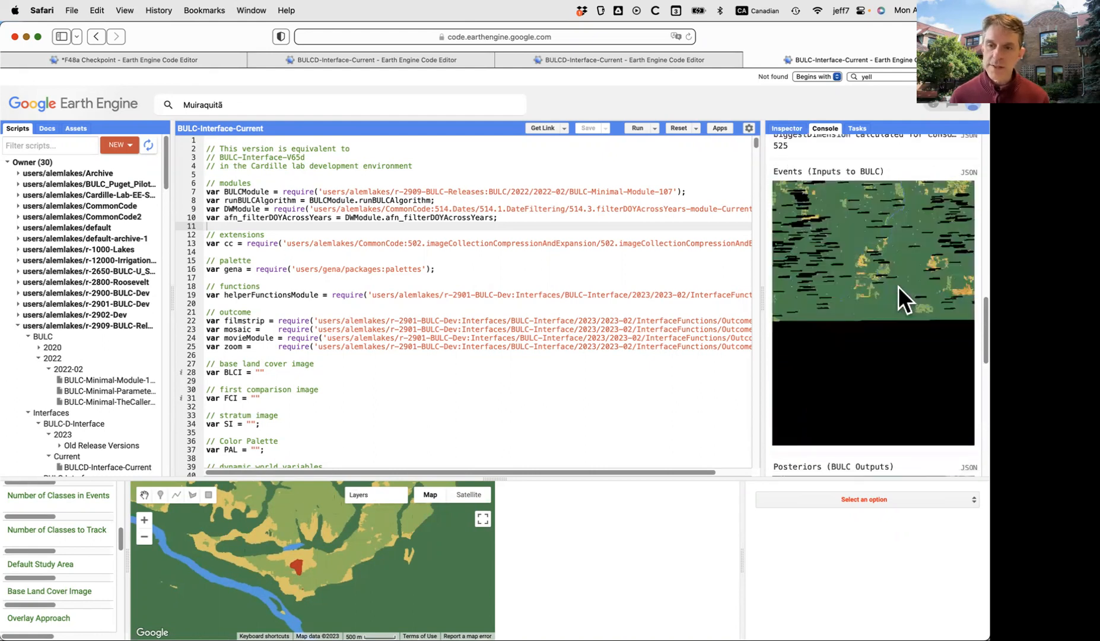
pyautogui.scroll(-4, 898, 291)
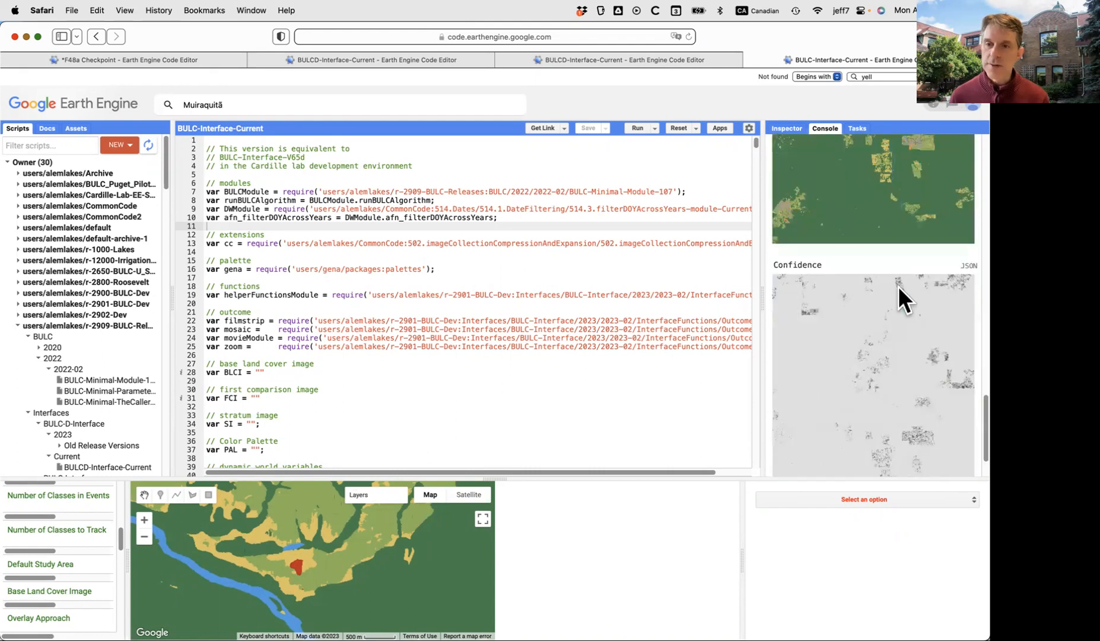
pyautogui.scroll(2, 898, 286)
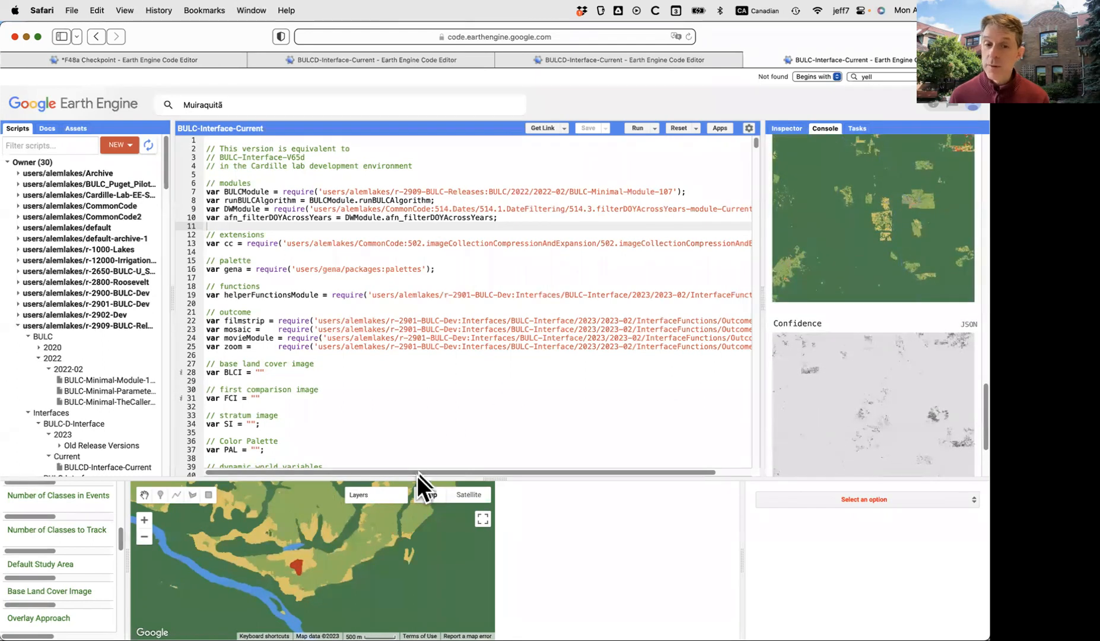
# Enlarge the map area again, choose BULC as the result to display, and show its Movie settings
pyautogui.moveTo(417, 478); pyautogui.dragTo(452, 200)
pyautogui.click(859, 224)
pyautogui.click(785, 239)
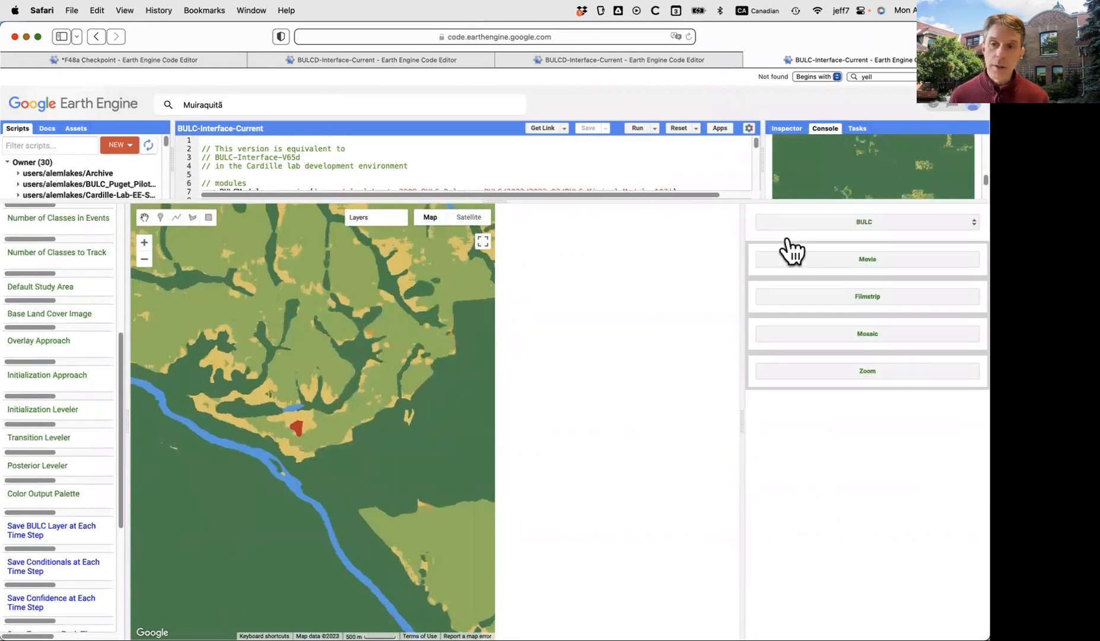
pyautogui.click(858, 262)
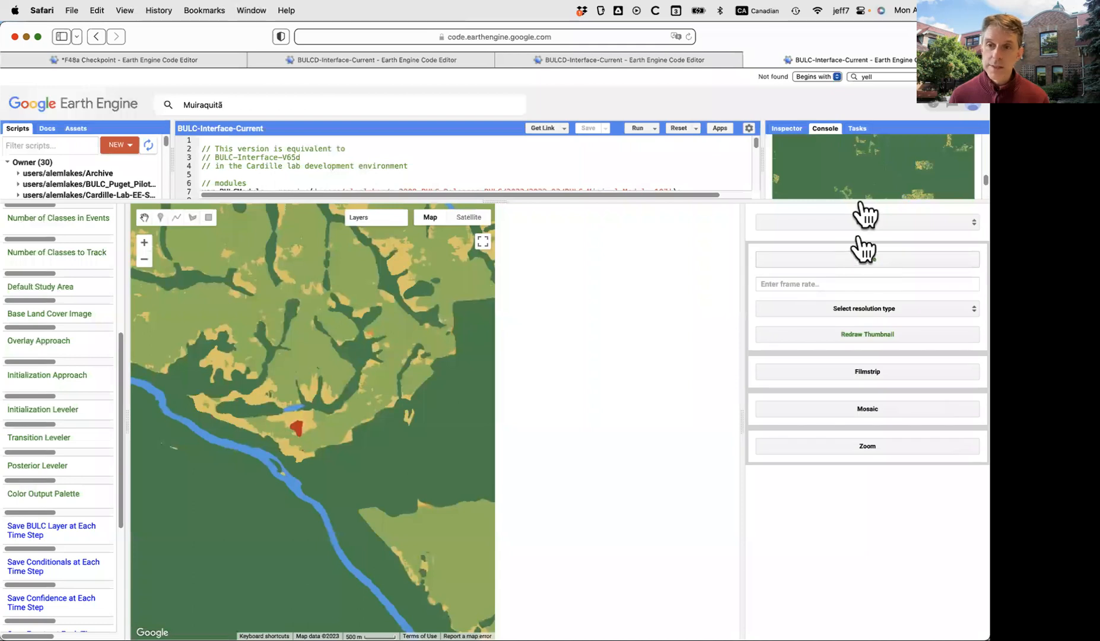
# Generate the BULC movie with a frame rate of 6 and Medium resolution, and widen the panel that displays it
pyautogui.click(817, 283)
pyautogui.write('6')
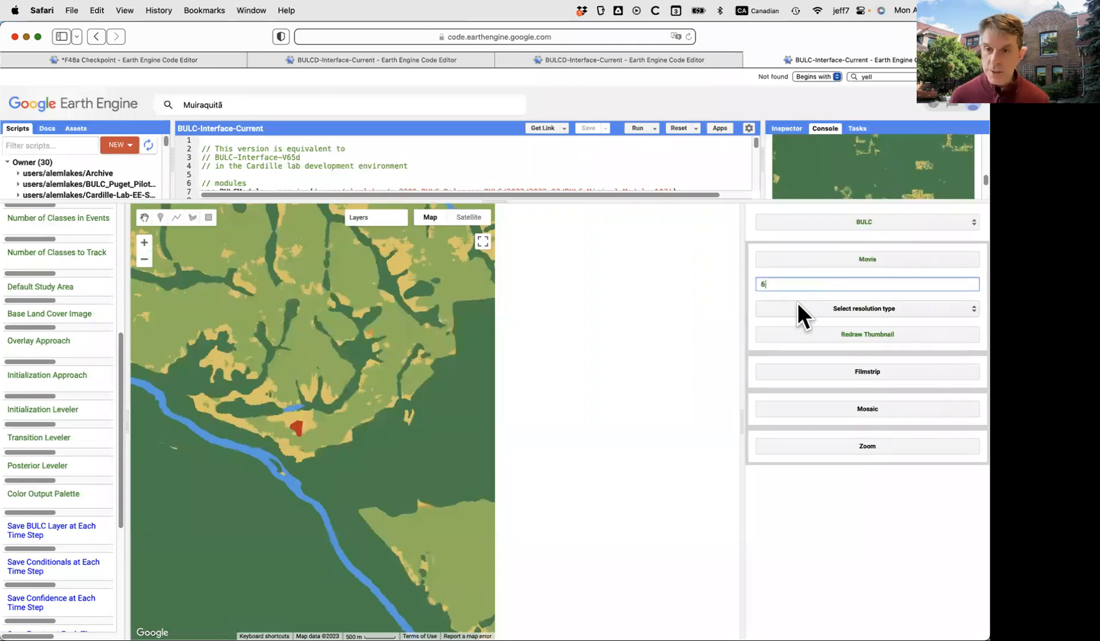
pyautogui.click(801, 307)
pyautogui.click(797, 324)
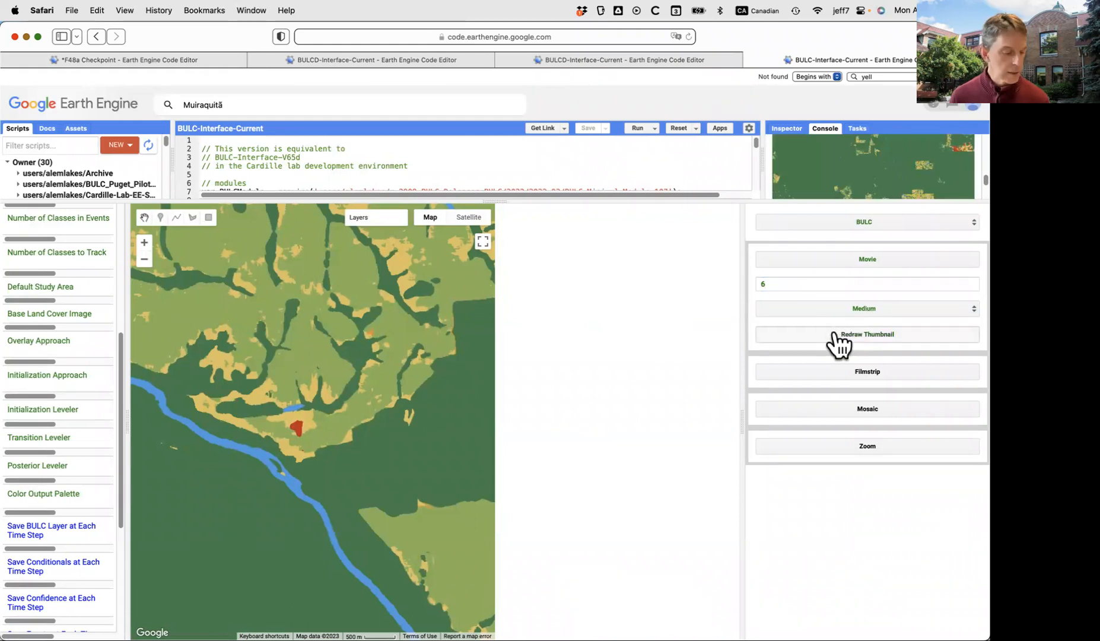
pyautogui.click(834, 335)
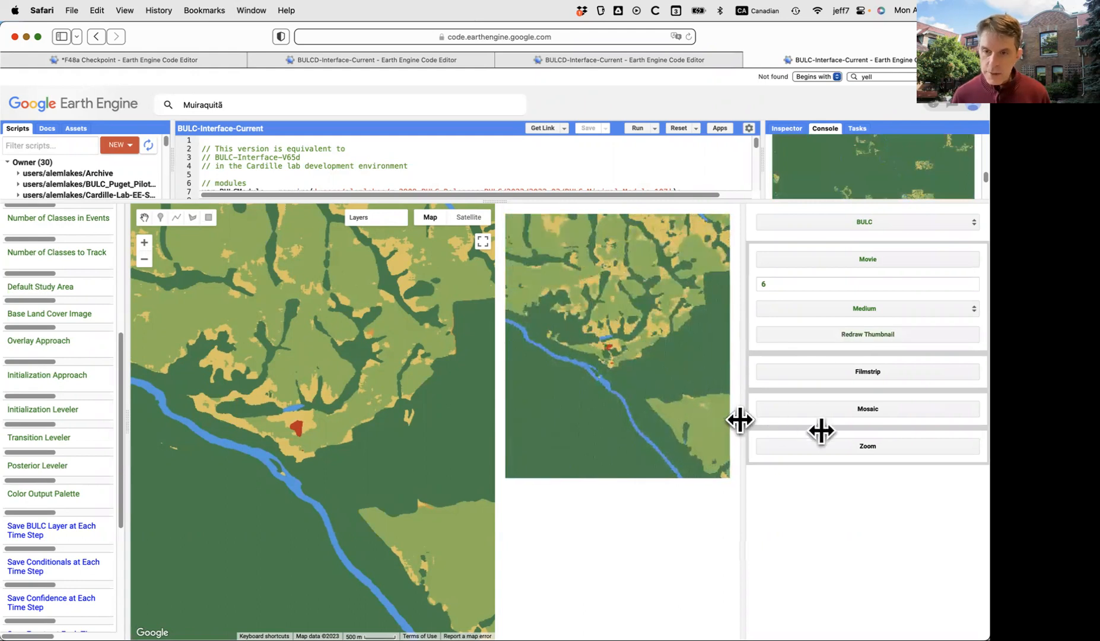
pyautogui.moveTo(740, 419); pyautogui.dragTo(861, 447)
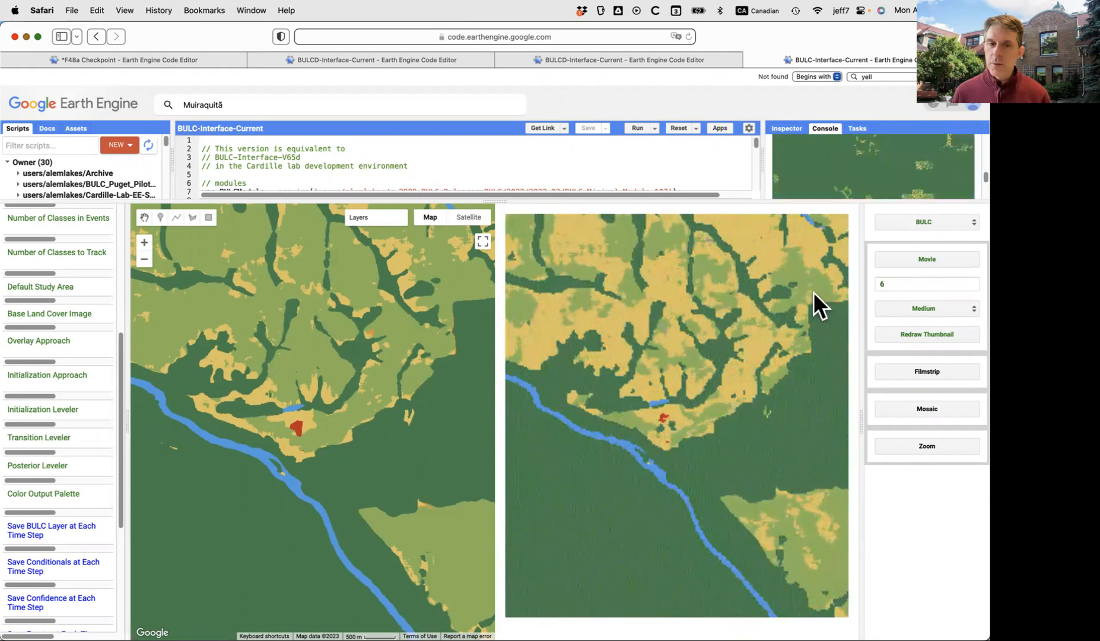
# Inspect a map point in the farm fields north of the red built patch and examine its enlarged Event and BULC time series charts
pyautogui.click(790, 128)
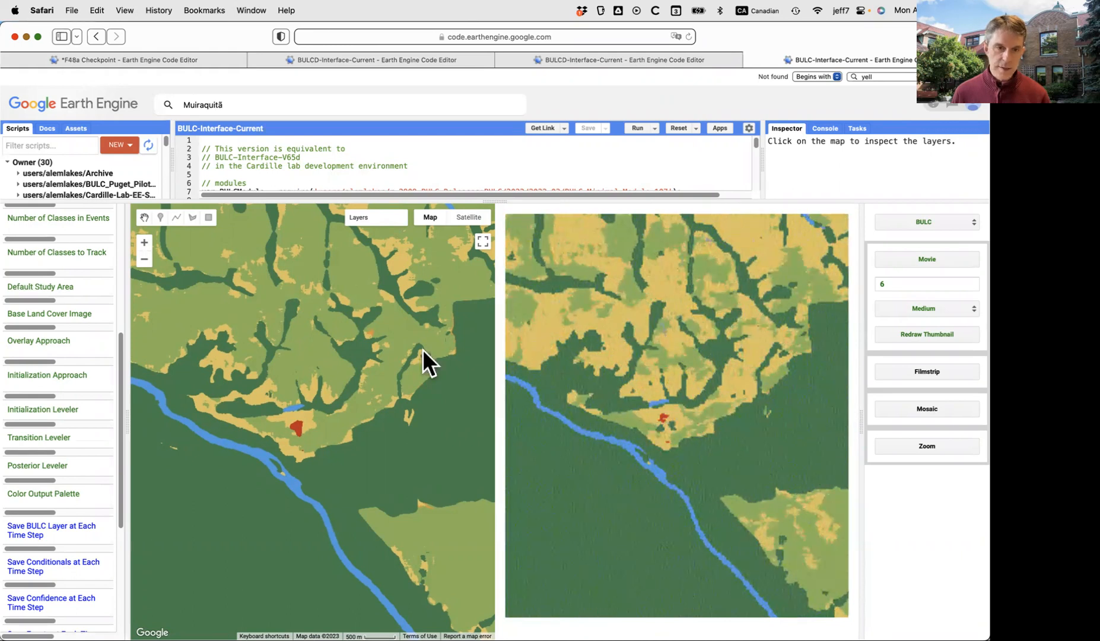
pyautogui.click(306, 335)
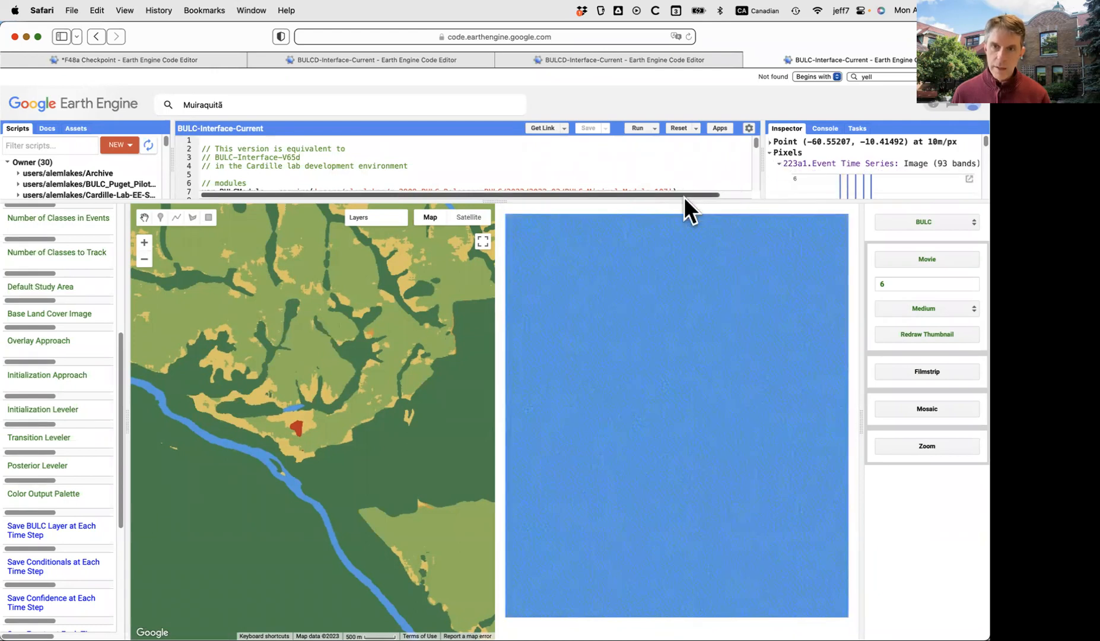
pyautogui.moveTo(683, 204); pyautogui.dragTo(729, 449)
pyautogui.moveTo(766, 272); pyautogui.dragTo(663, 287)
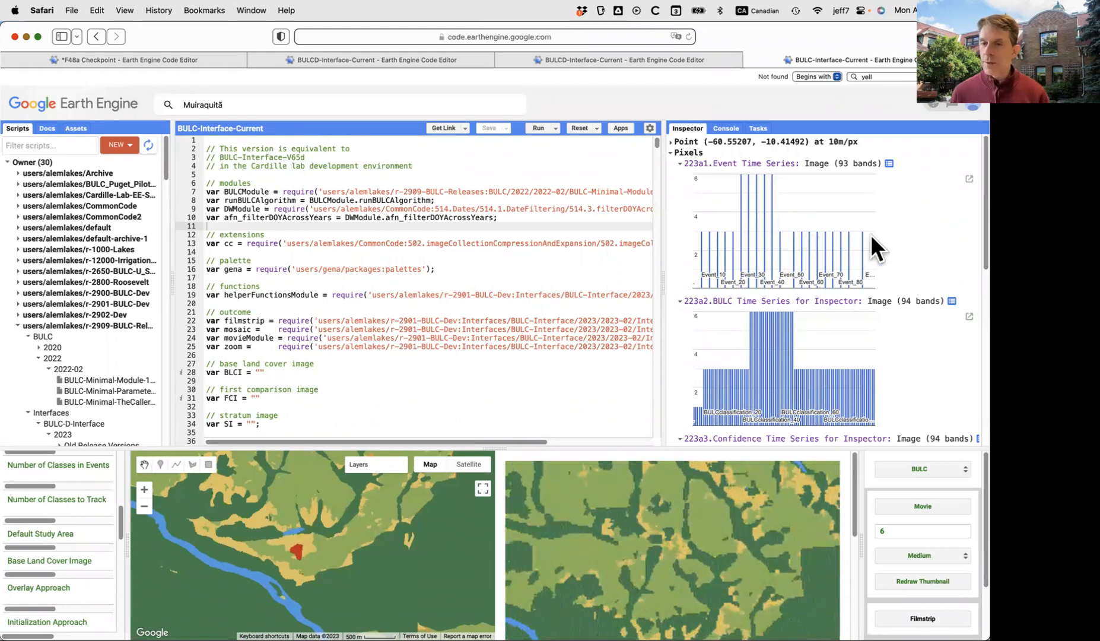
pyautogui.moveTo(711, 412)
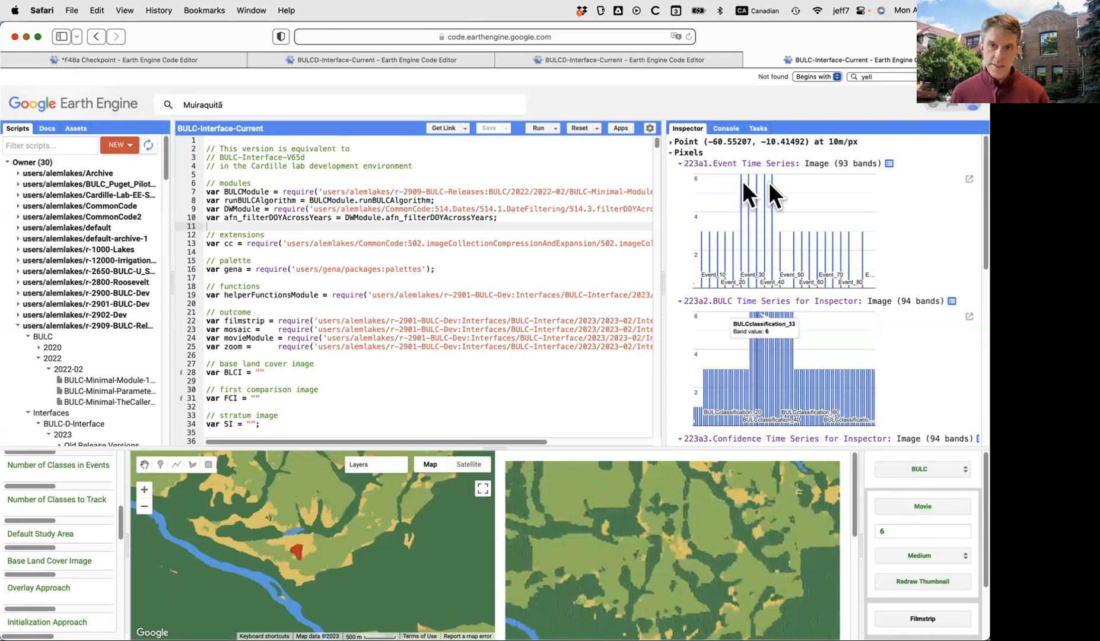
pyautogui.moveTo(771, 183)
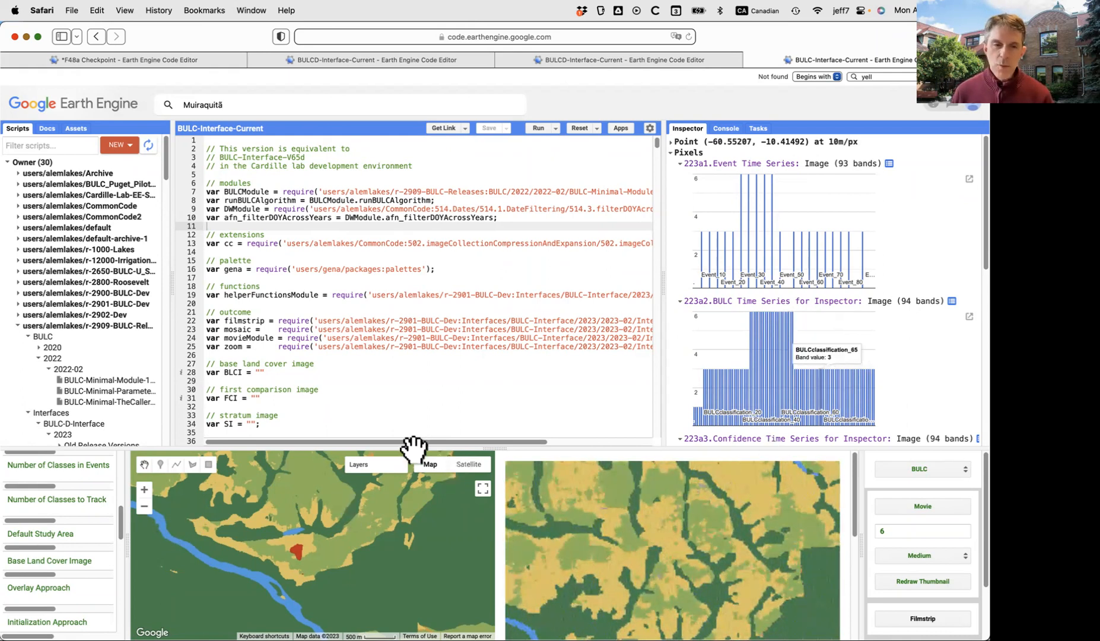
# Give the map and movie more height and bring up the inspected point's Confidence time series
pyautogui.moveTo(415, 446); pyautogui.dragTo(436, 249)
pyautogui.scroll(-10, 728, 221)
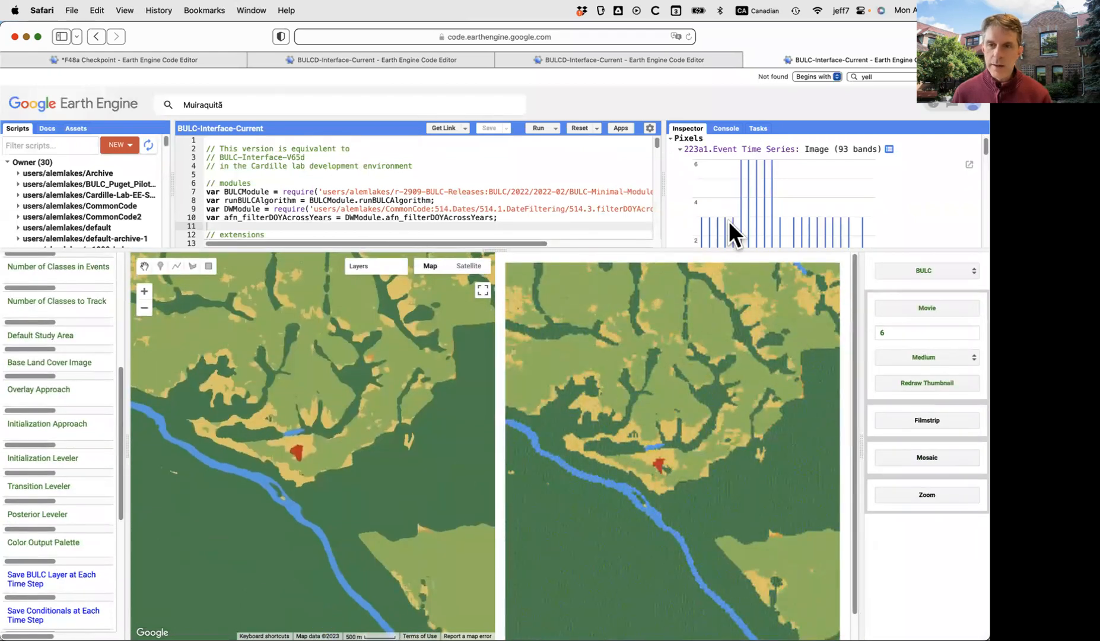
pyautogui.scroll(-2, 728, 221)
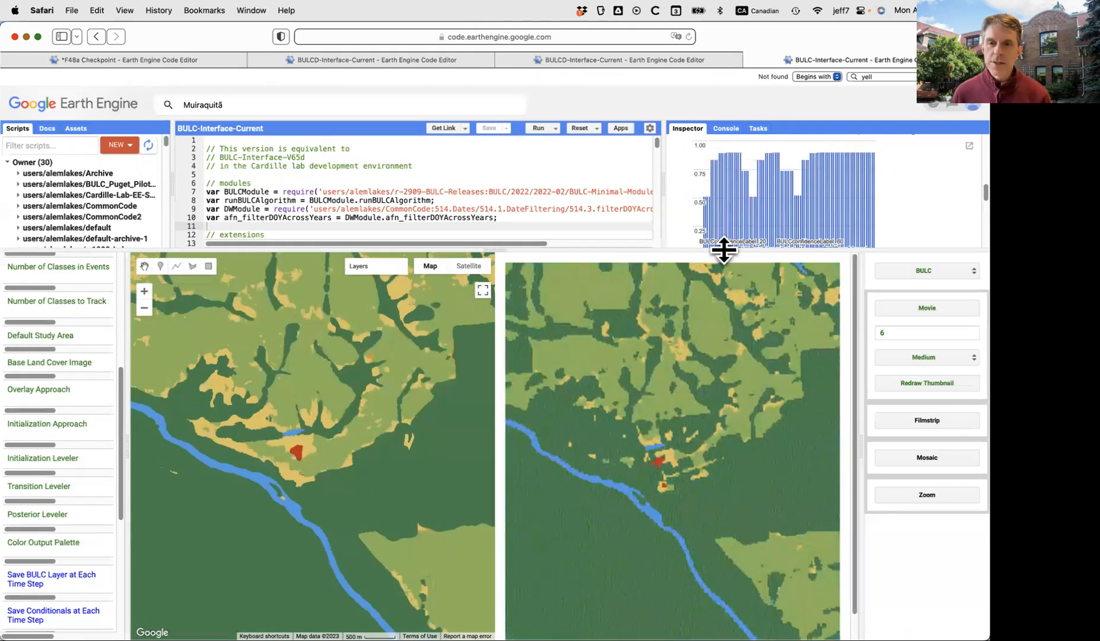
# Give the Inspector results more height and examine individual values in the point's Confidence time series chart
pyautogui.moveTo(719, 249); pyautogui.dragTo(722, 466)
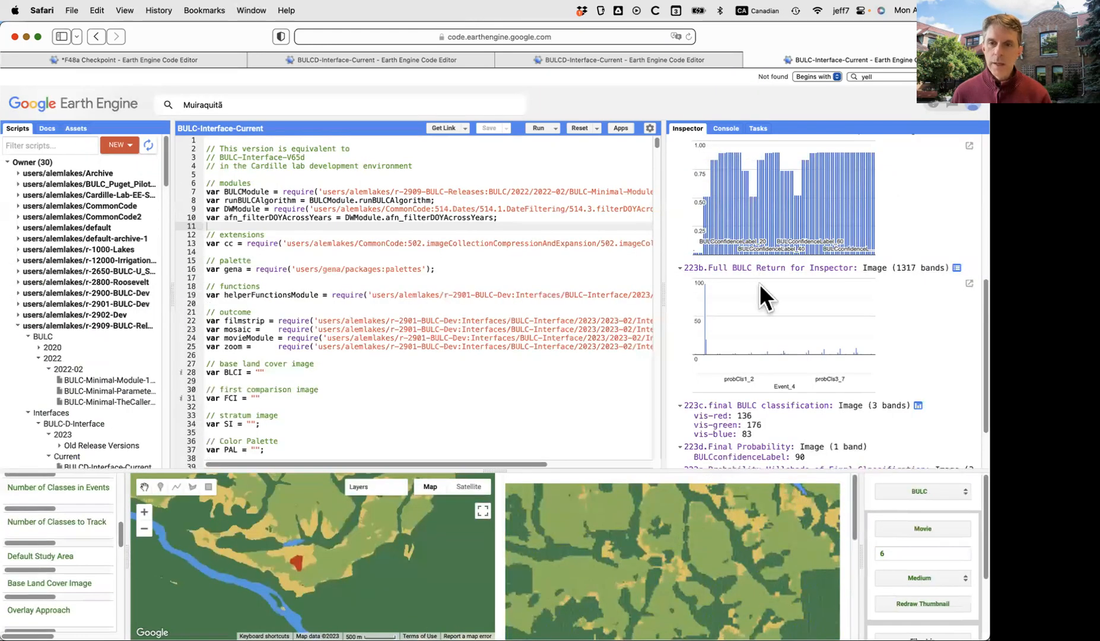
pyautogui.scroll(3, 759, 284)
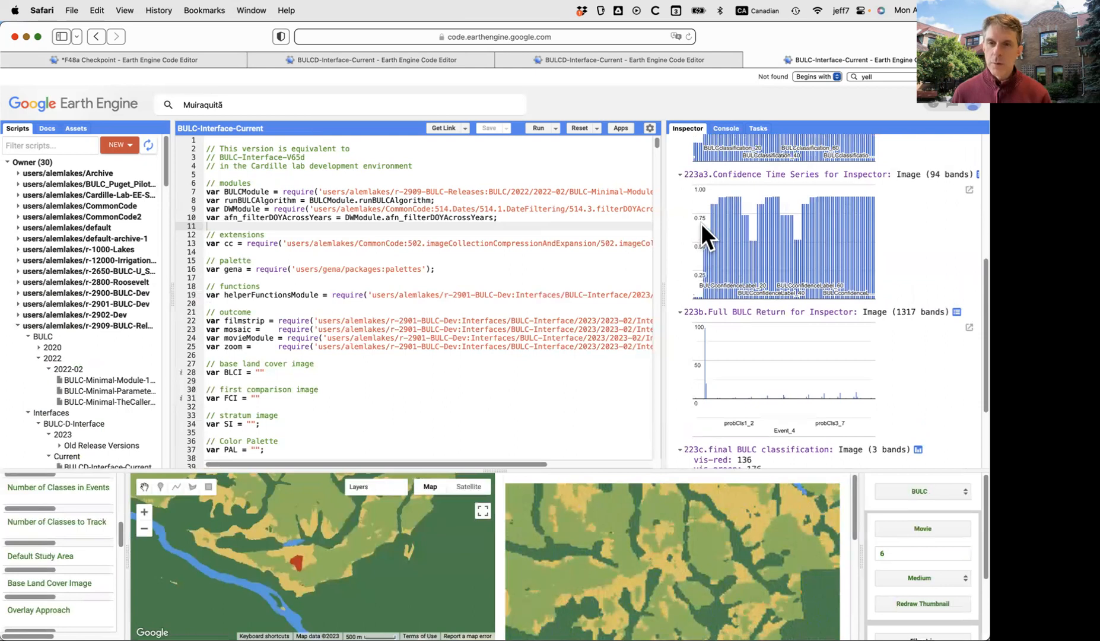
pyautogui.moveTo(728, 194)
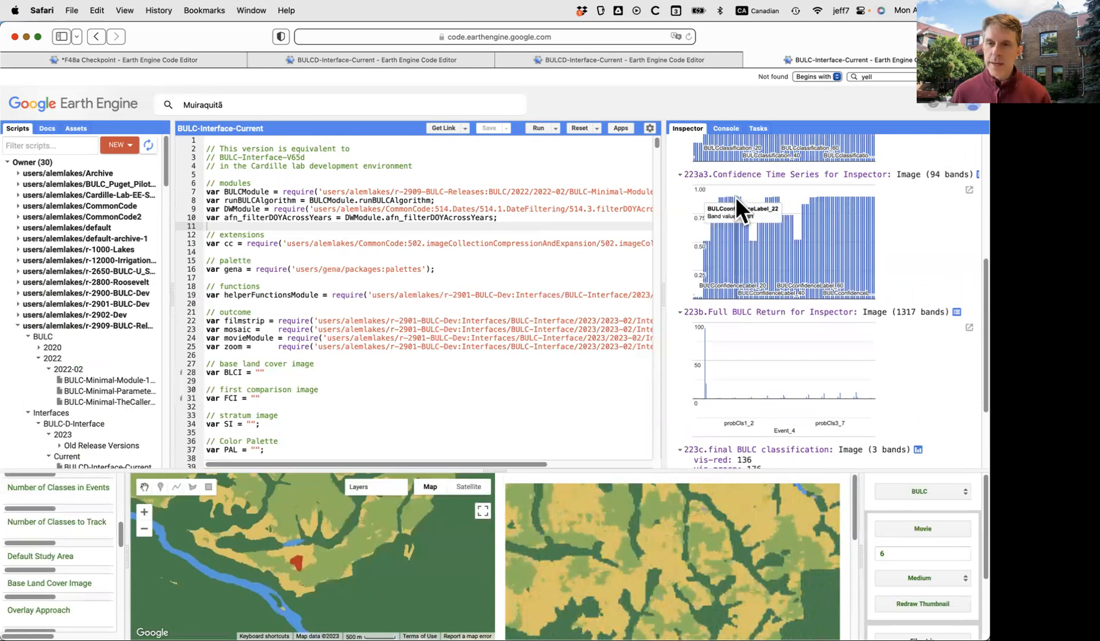
pyautogui.moveTo(751, 241)
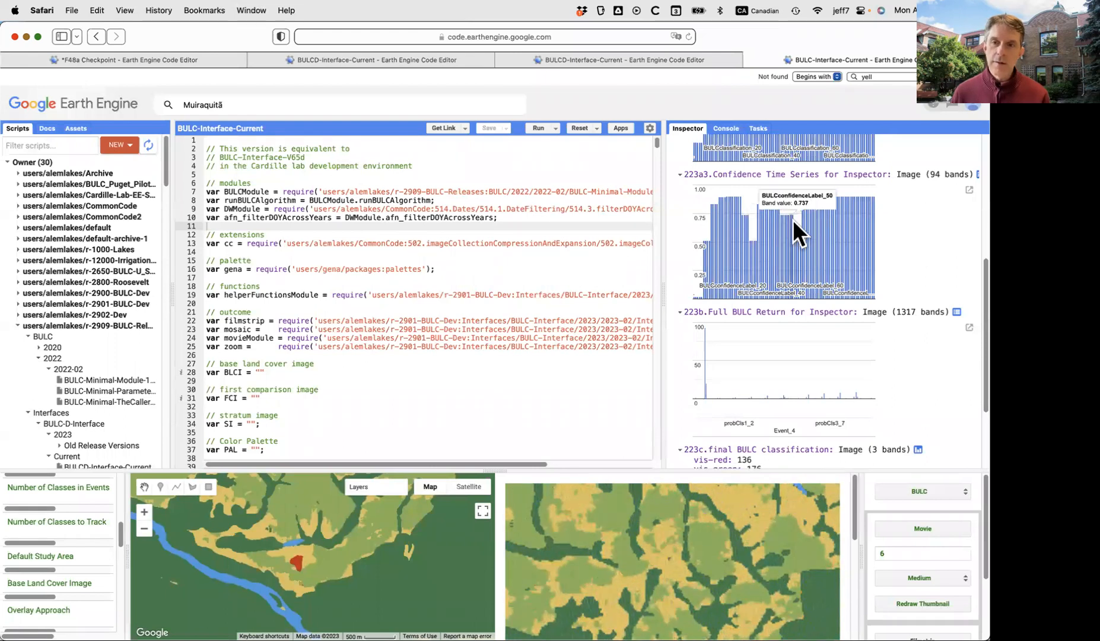
pyautogui.moveTo(800, 236)
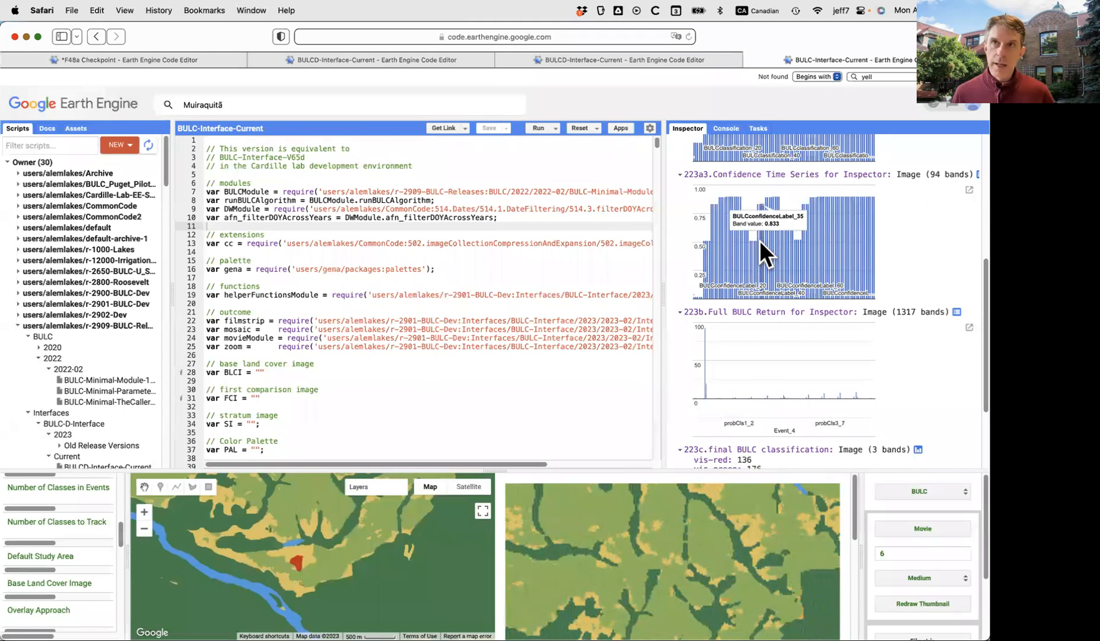
# Enlarge the map area again, close the BULC movie, and choose Confidence as the result to display
pyautogui.moveTo(396, 470); pyautogui.dragTo(400, 172)
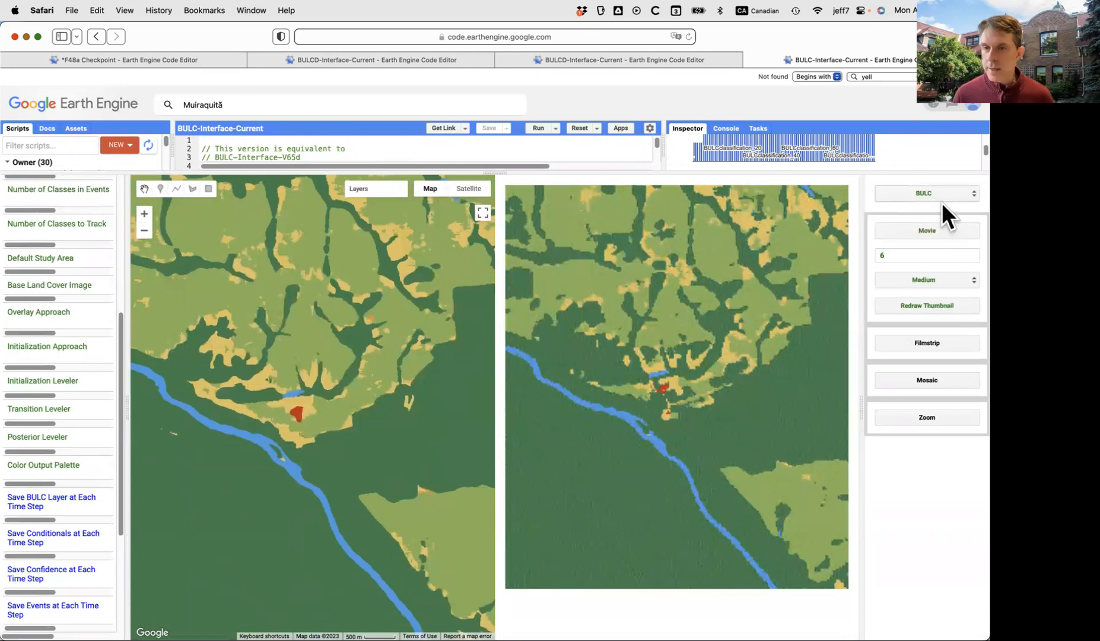
pyautogui.click(930, 231)
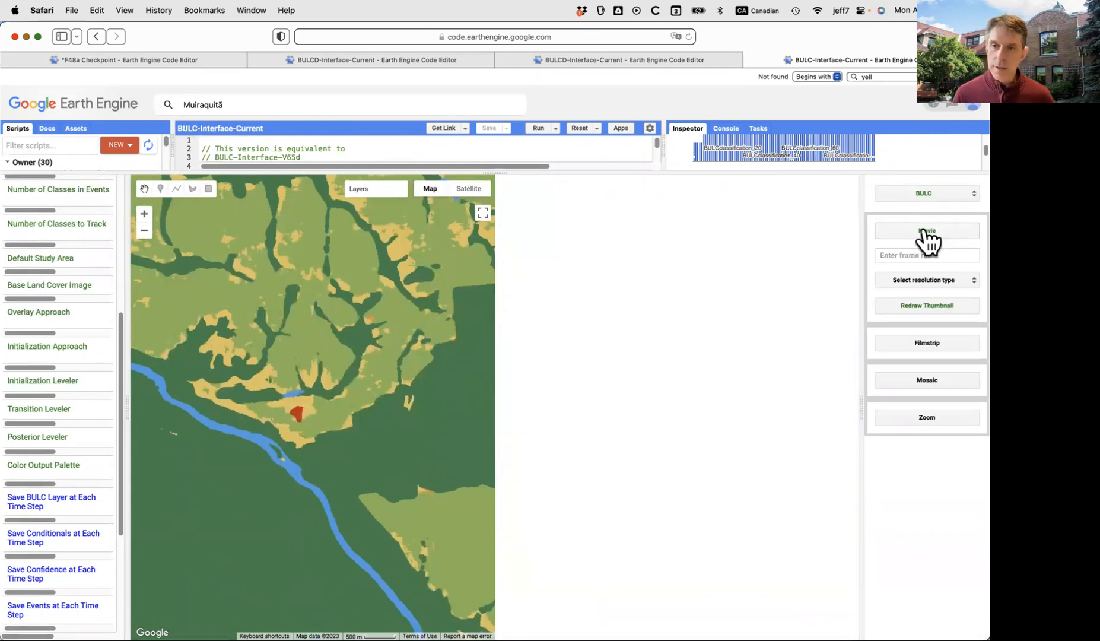
pyautogui.click(922, 191)
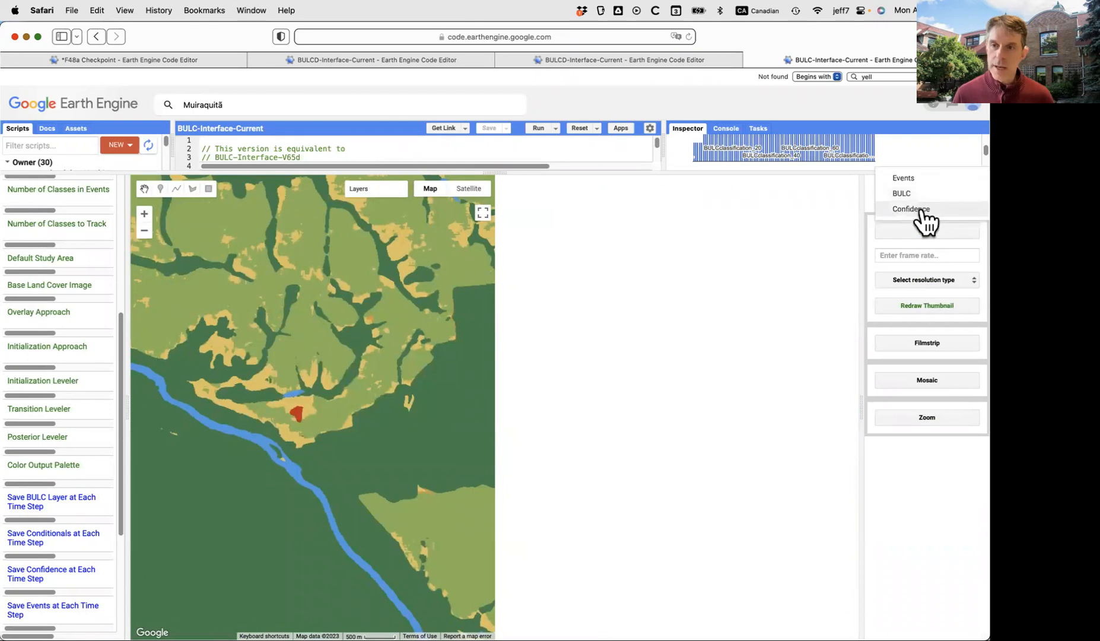
pyautogui.click(921, 210)
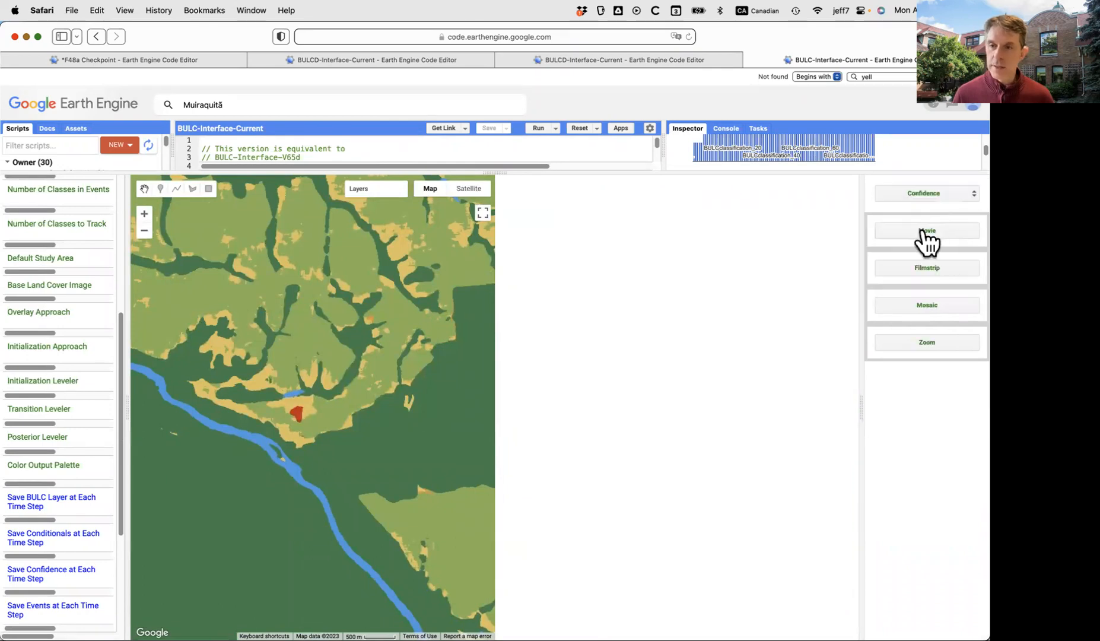
# Generate the Confidence movie with a frame rate of 6 and Medium resolution
pyautogui.click(923, 233)
pyautogui.click(921, 255)
pyautogui.write('6')
pyautogui.click(925, 280)
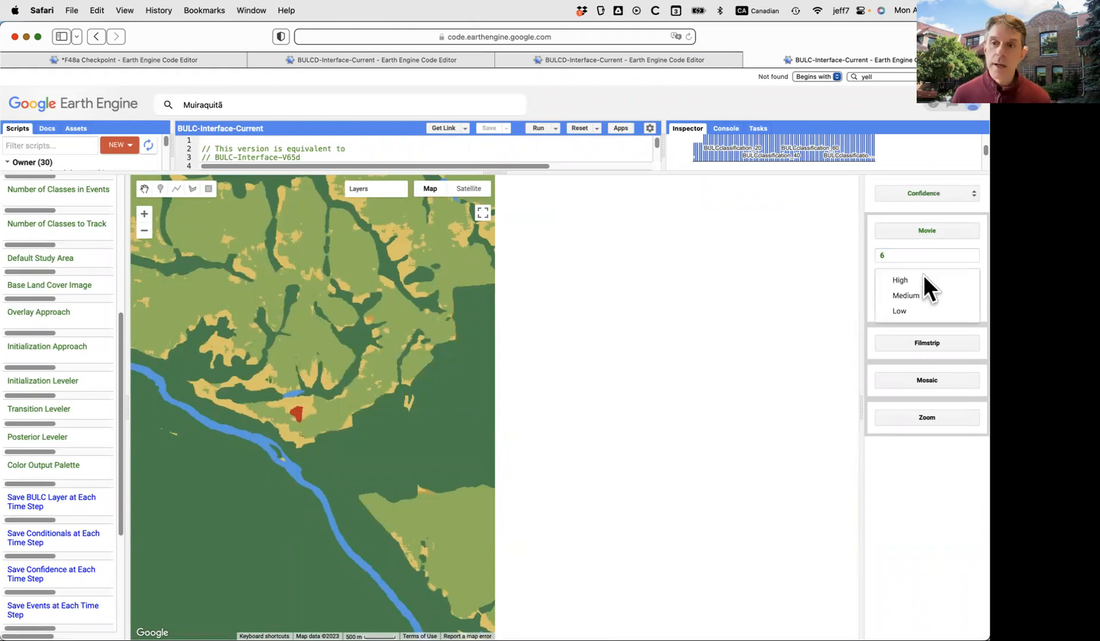
pyautogui.click(923, 300)
pyautogui.click(922, 304)
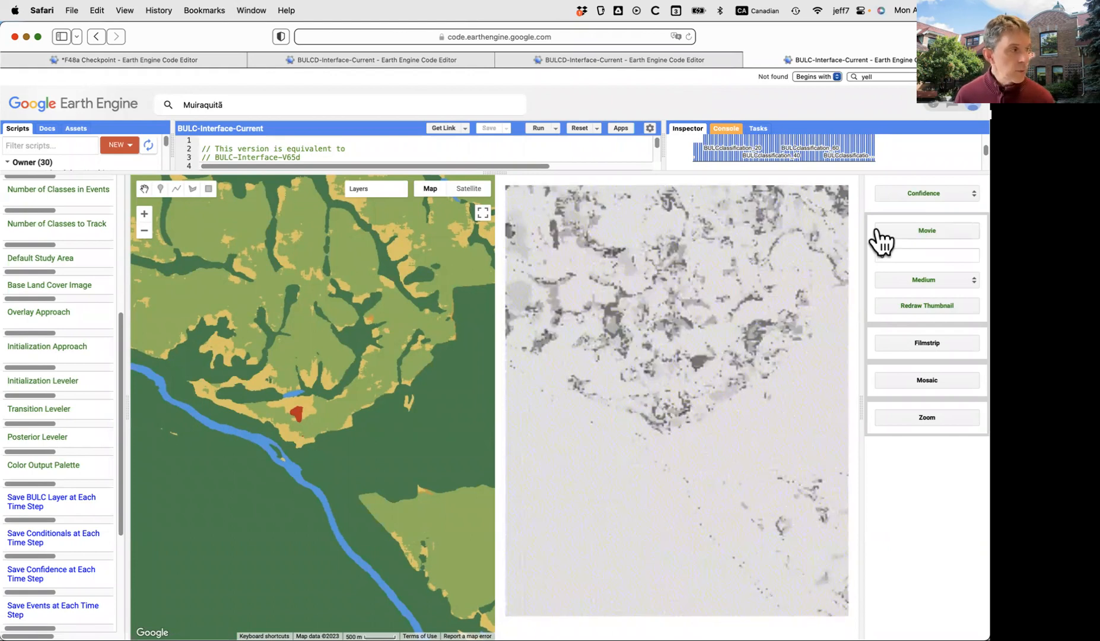
# Switch to the Google Docs tutorial, read on through Fig. F4.8.12 into section 5.2, and return to Earth Engine to view the Confidence movie
pyautogui.press('super+Tab')
pyautogui.scroll(-4, 483, 453)
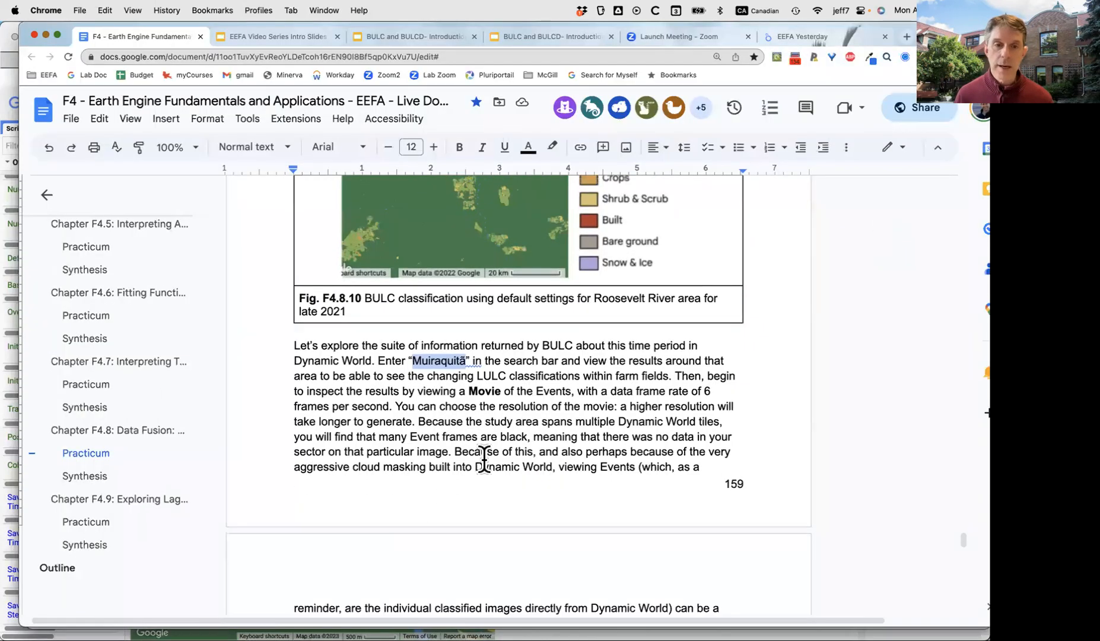
pyautogui.scroll(-9, 483, 454)
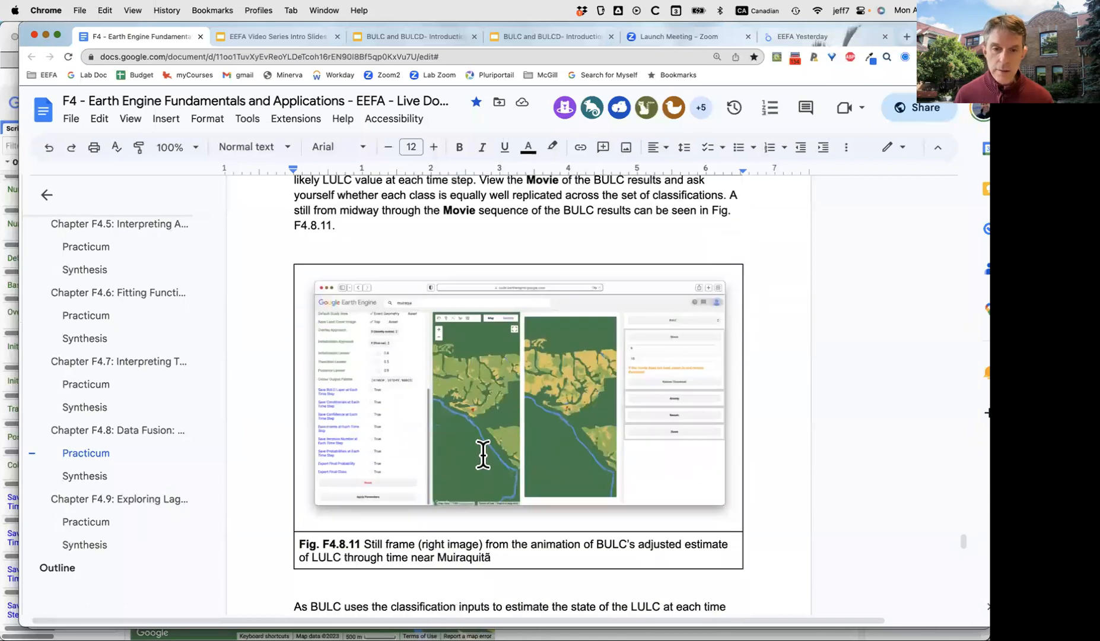
pyautogui.scroll(-1, 483, 455)
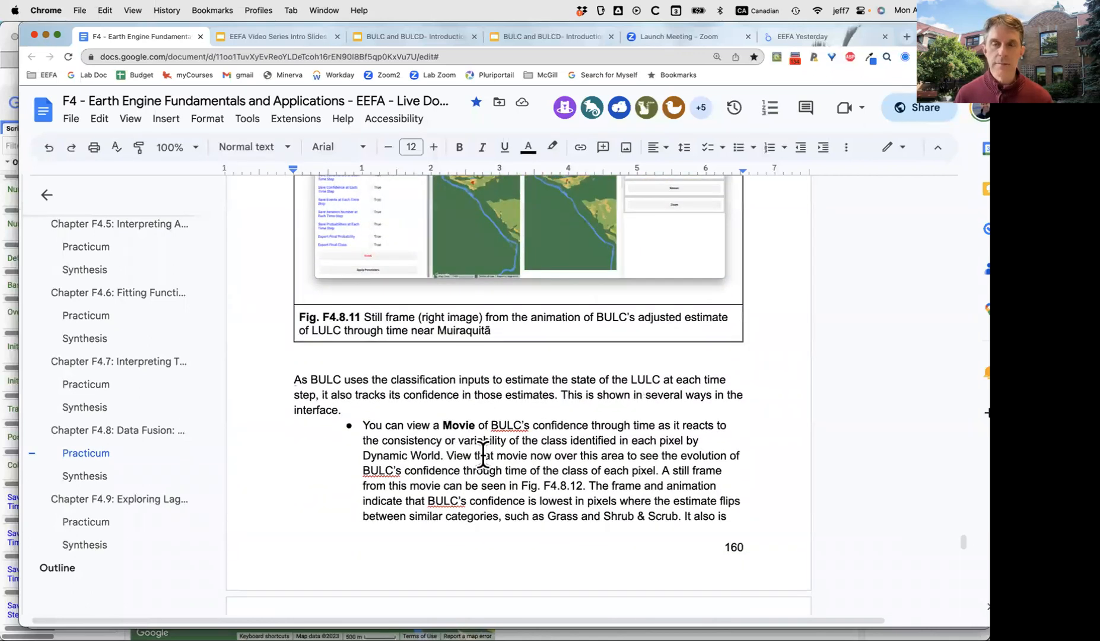
pyautogui.scroll(-7, 483, 455)
pyautogui.scroll(-8, 483, 454)
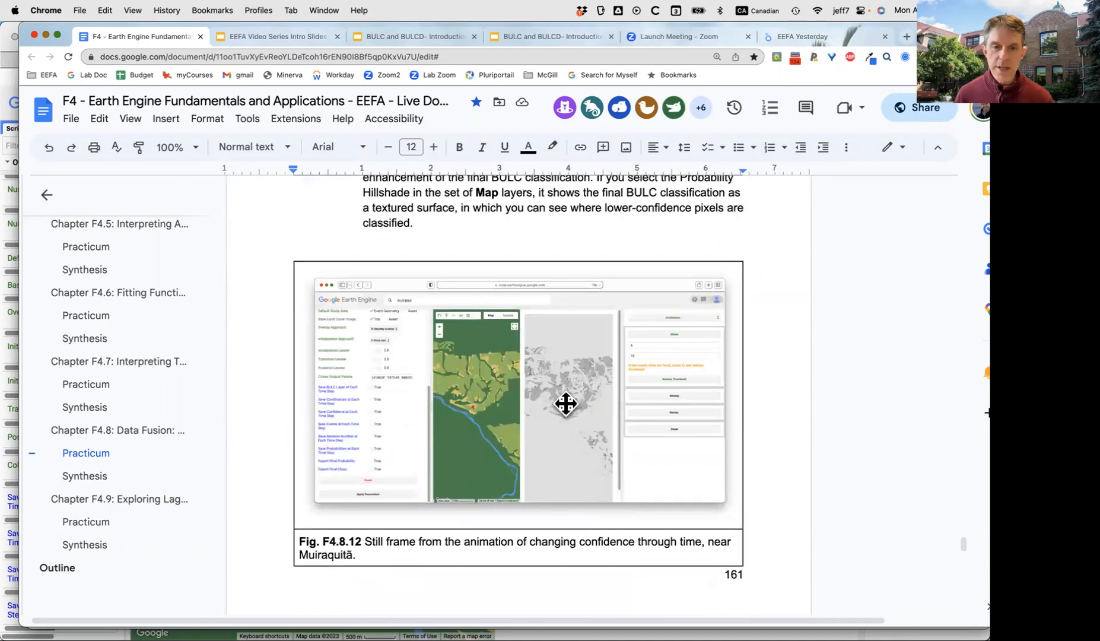
pyautogui.scroll(-2, 581, 409)
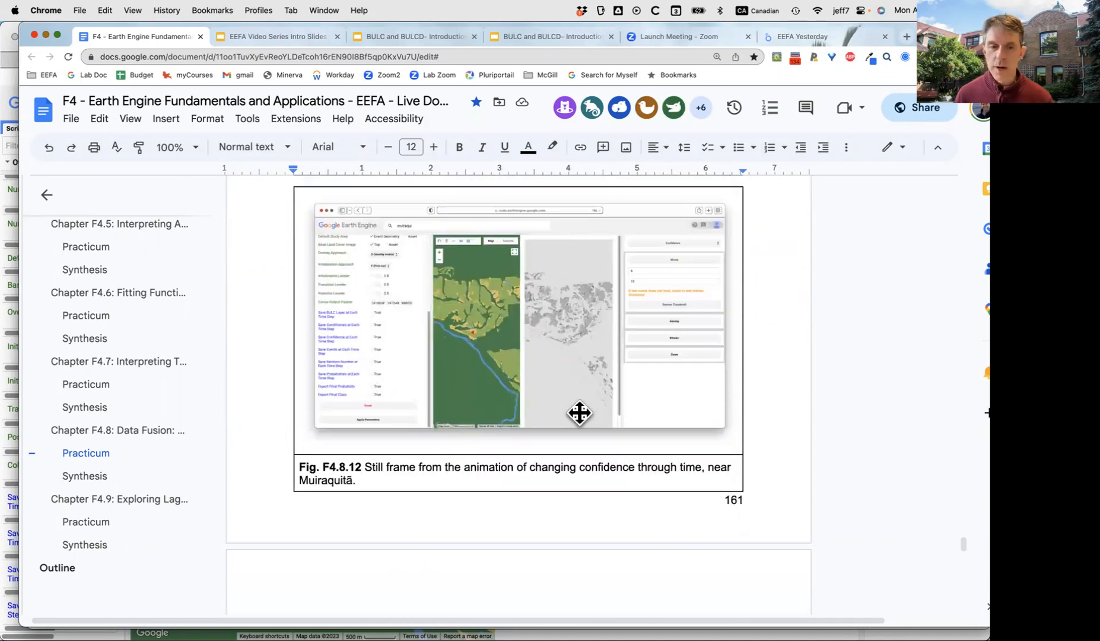
pyautogui.scroll(-2, 580, 412)
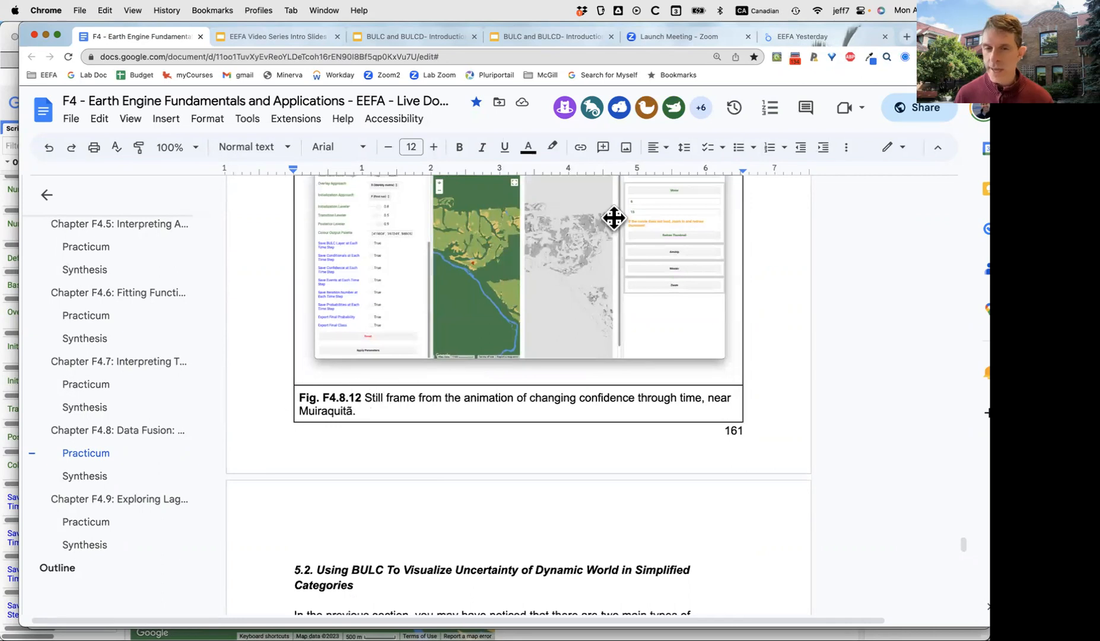
pyautogui.scroll(-3, 568, 326)
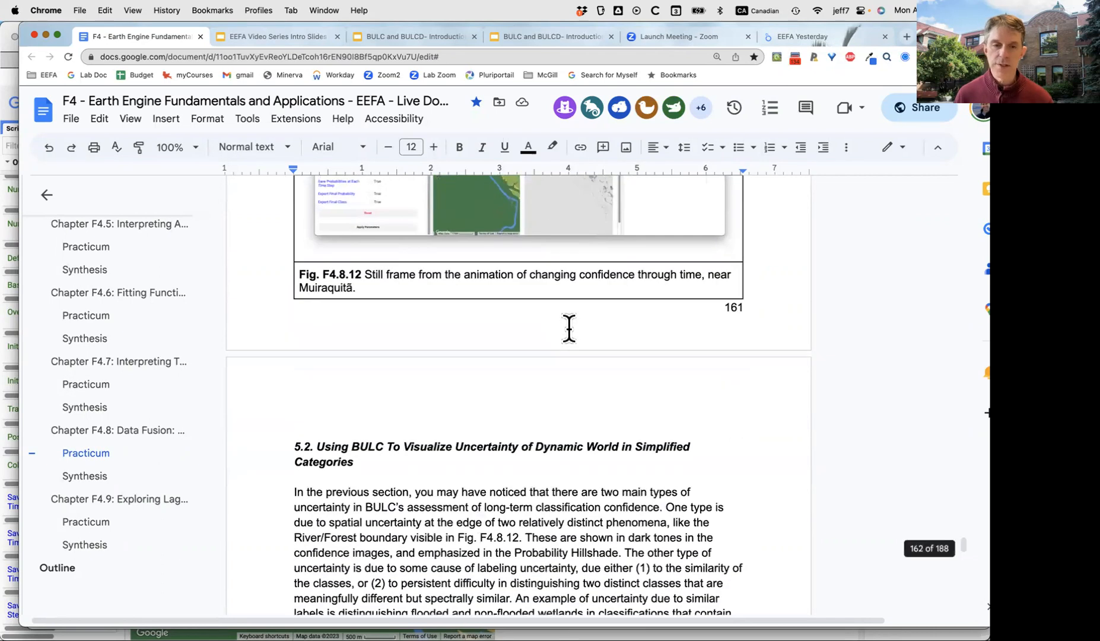
pyautogui.scroll(-5, 568, 328)
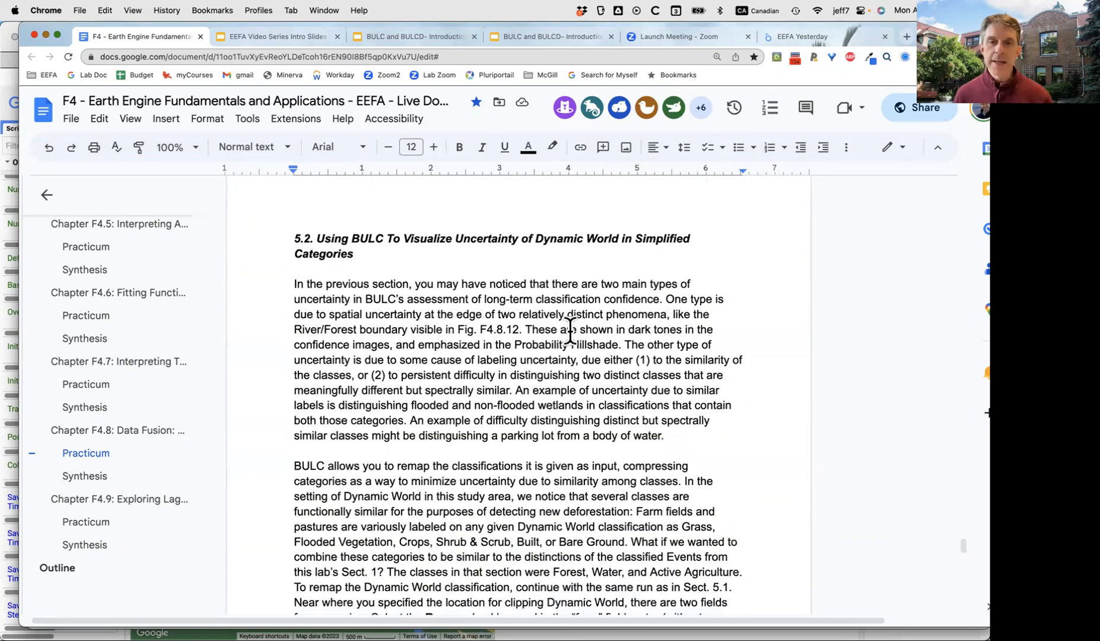
pyautogui.scroll(-1, 569, 332)
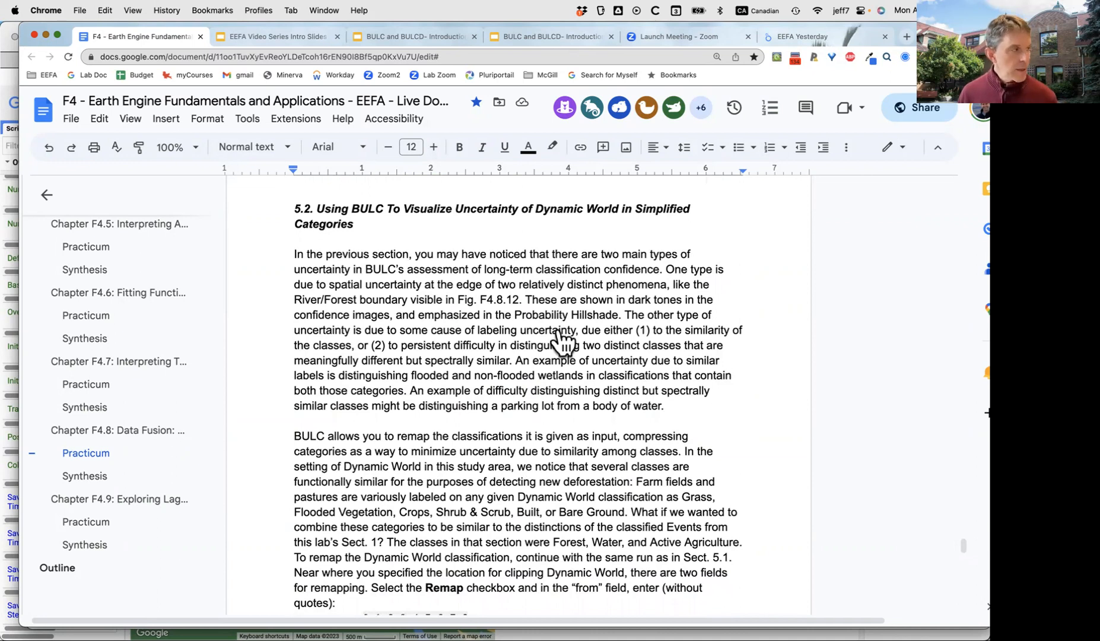
pyautogui.press('super+Tab')
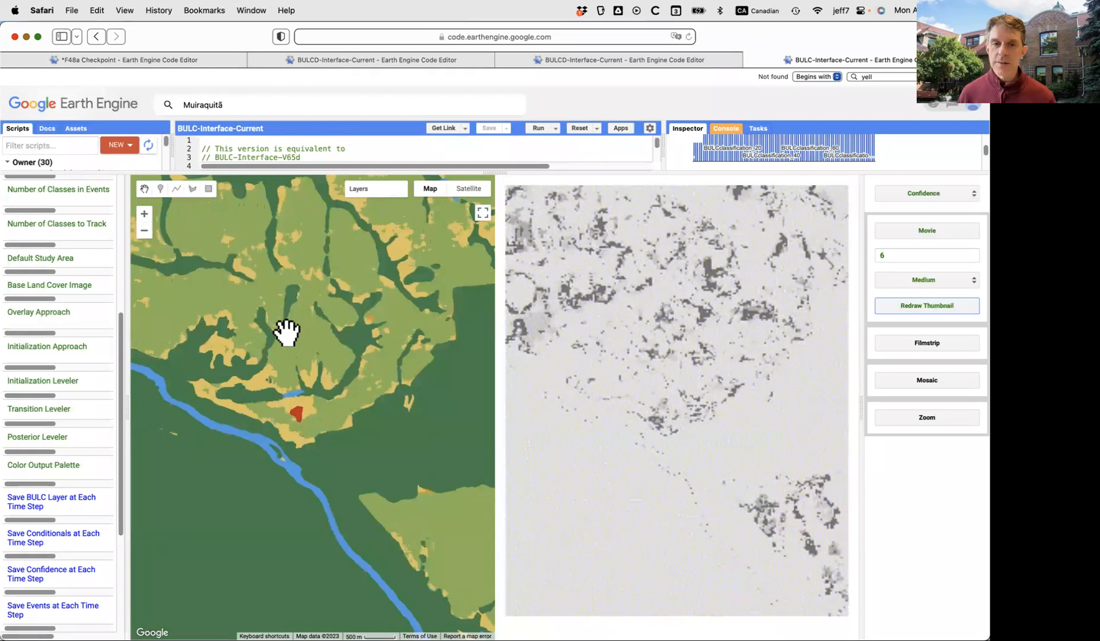
pyautogui.moveTo(381, 192)
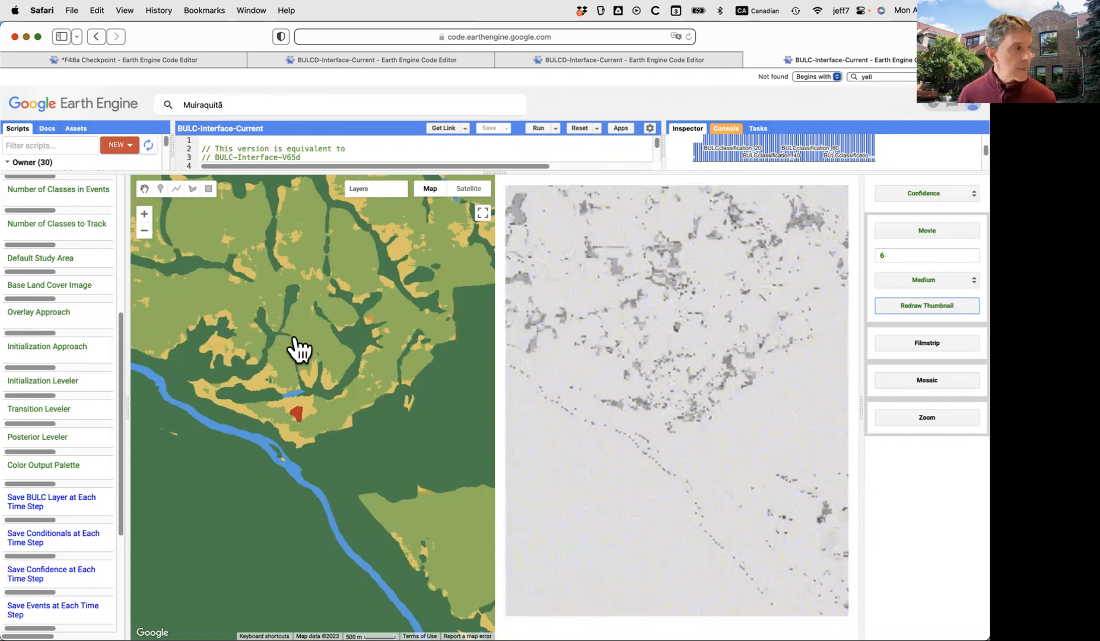
# Switch to the tutorial document and copy the remap "from" values 0,1,2,3,4,5,6,7,8 in section 5.2
pyautogui.press('super+Tab')
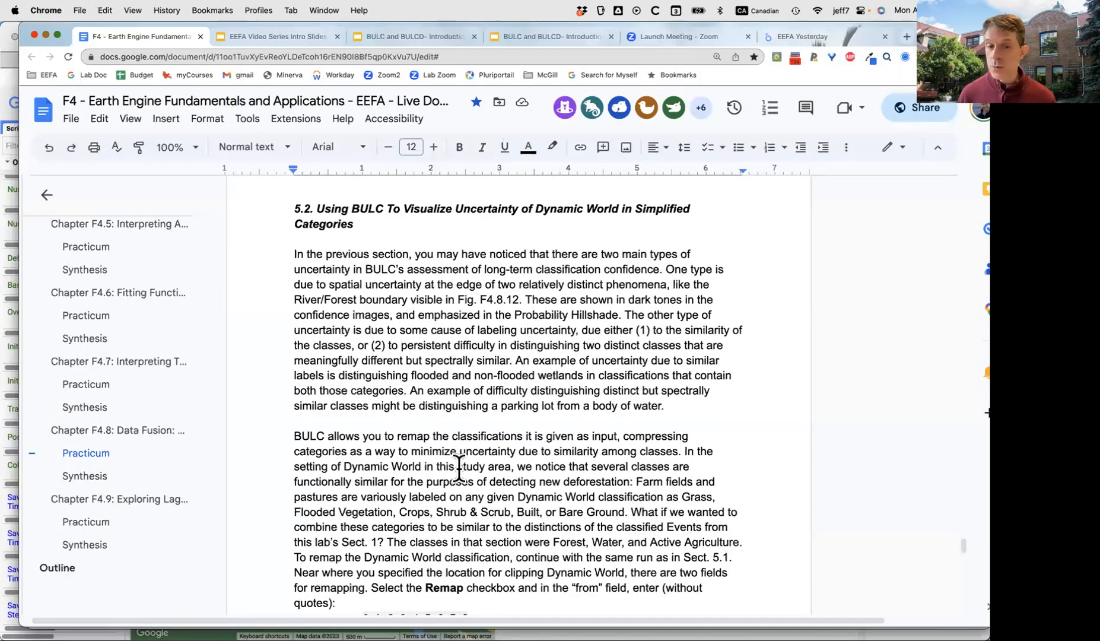
pyautogui.scroll(-5, 458, 468)
pyautogui.scroll(-2, 459, 468)
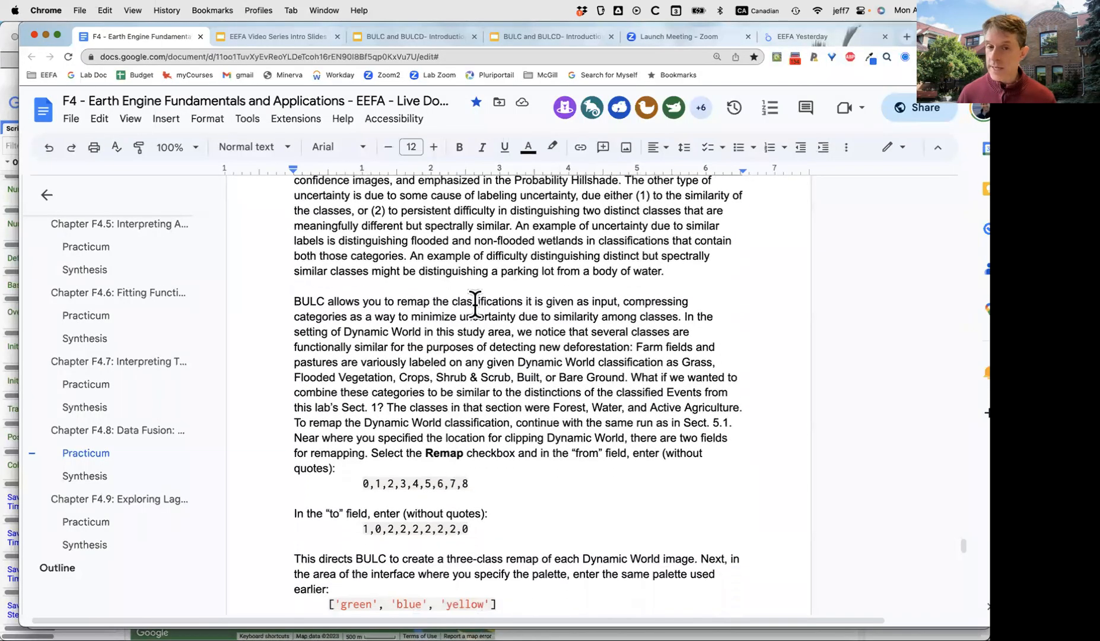
pyautogui.tripleClick(432, 482)
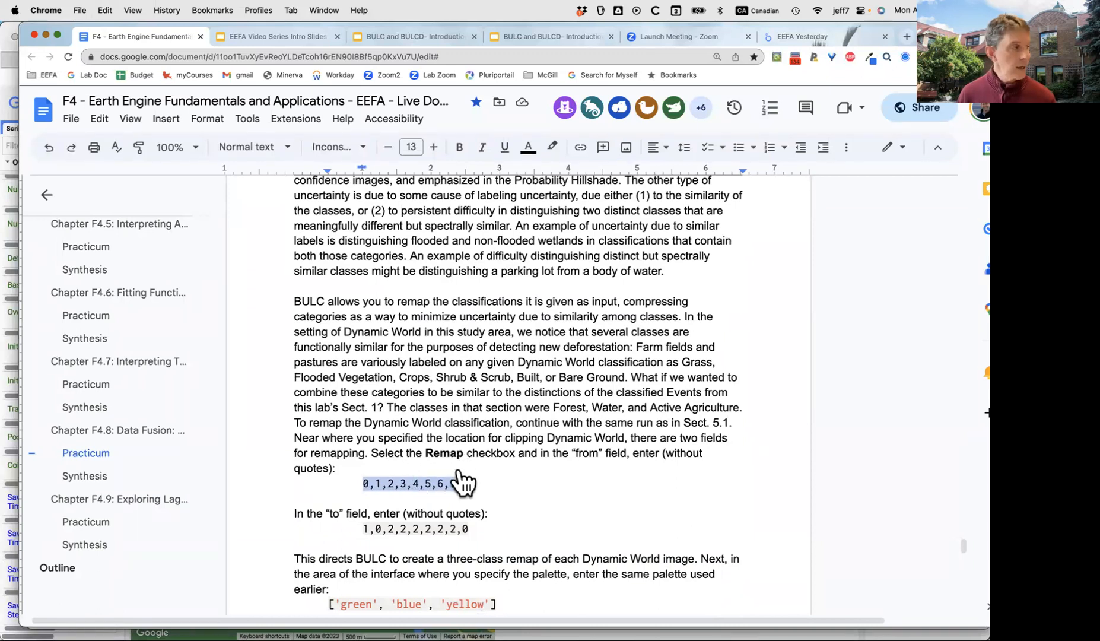
# Return to Earth Engine, enable image remapping for Dynamic World, widen the parameters panel, and set the "from" values to 0,1,2,3,4,5,6,7,8
pyautogui.press('super+Tab')
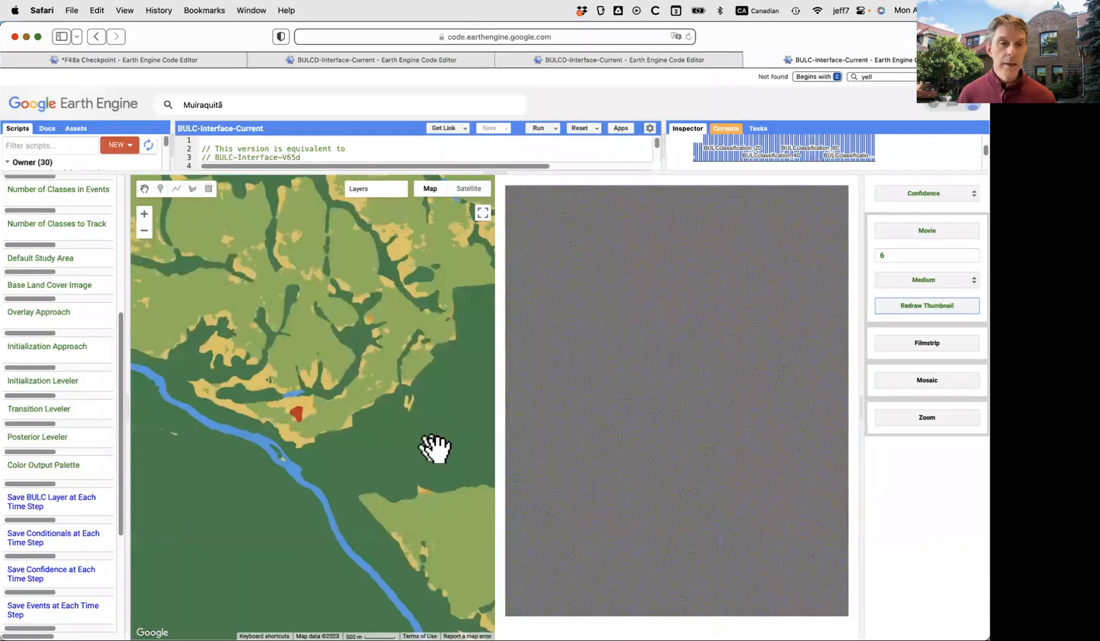
pyautogui.scroll(5, 53, 265)
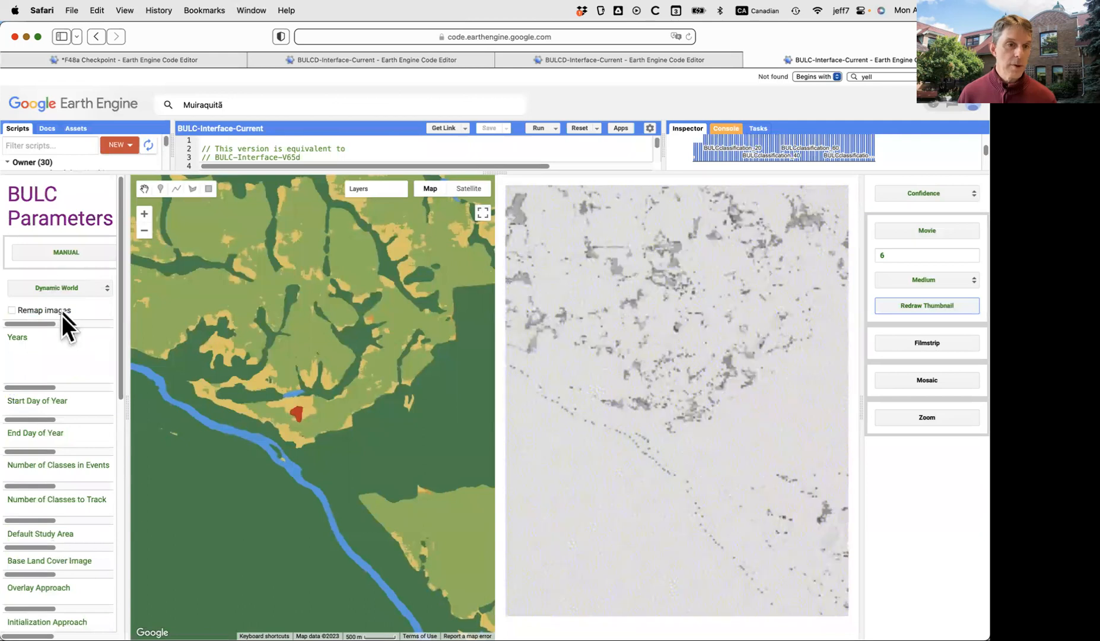
pyautogui.click(11, 309)
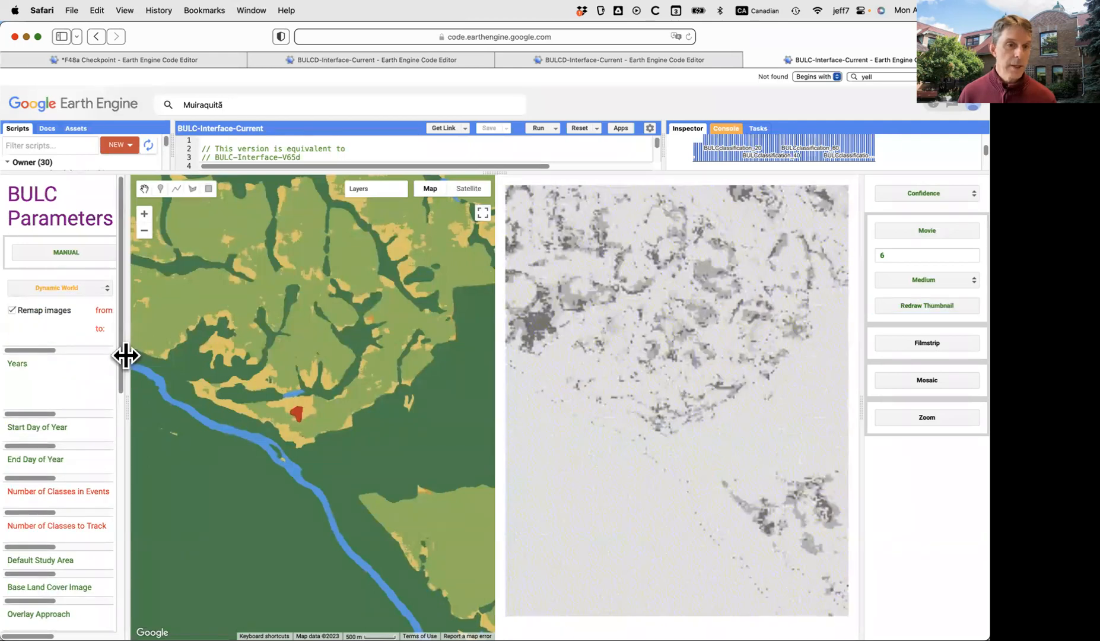
pyautogui.moveTo(125, 354); pyautogui.dragTo(451, 371)
pyautogui.click(172, 287)
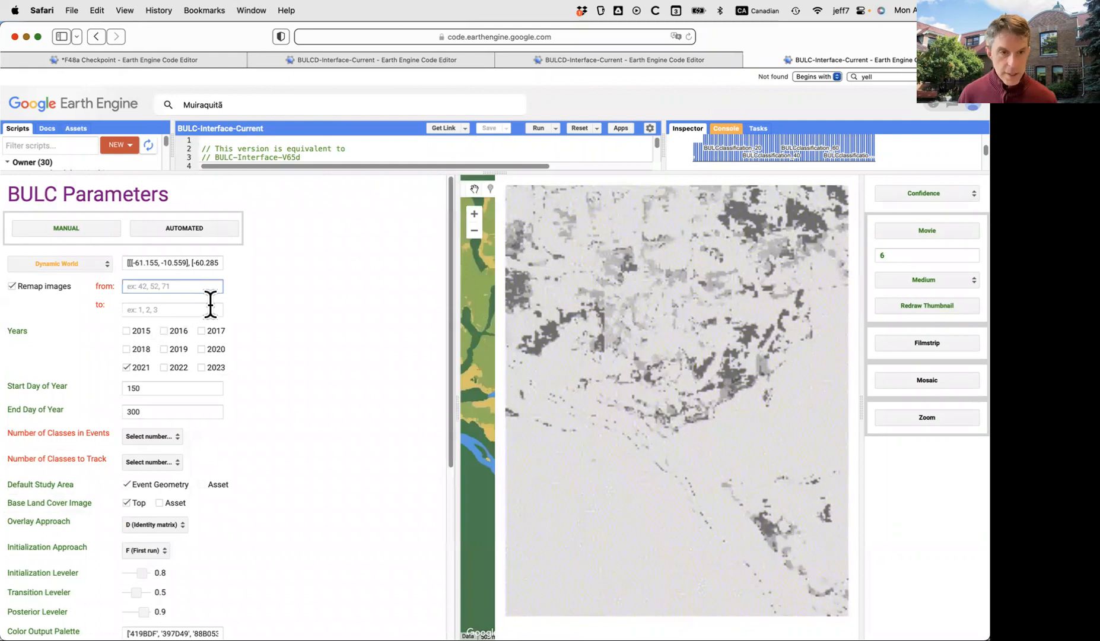
pyautogui.write('0,1,2,3,4,5,6,7,8')
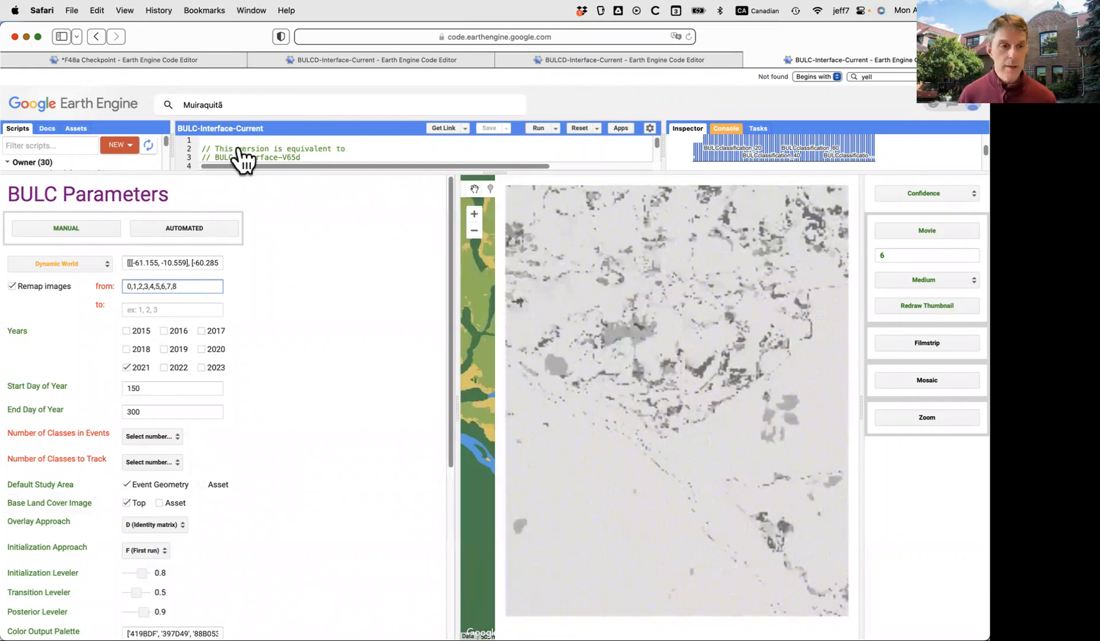
# Copy the "to" values 1,0,2,2,2,2,2,2,0 from the tutorial document and enter them as the "to" remap values in Earth Engine
pyautogui.press('super+Tab')
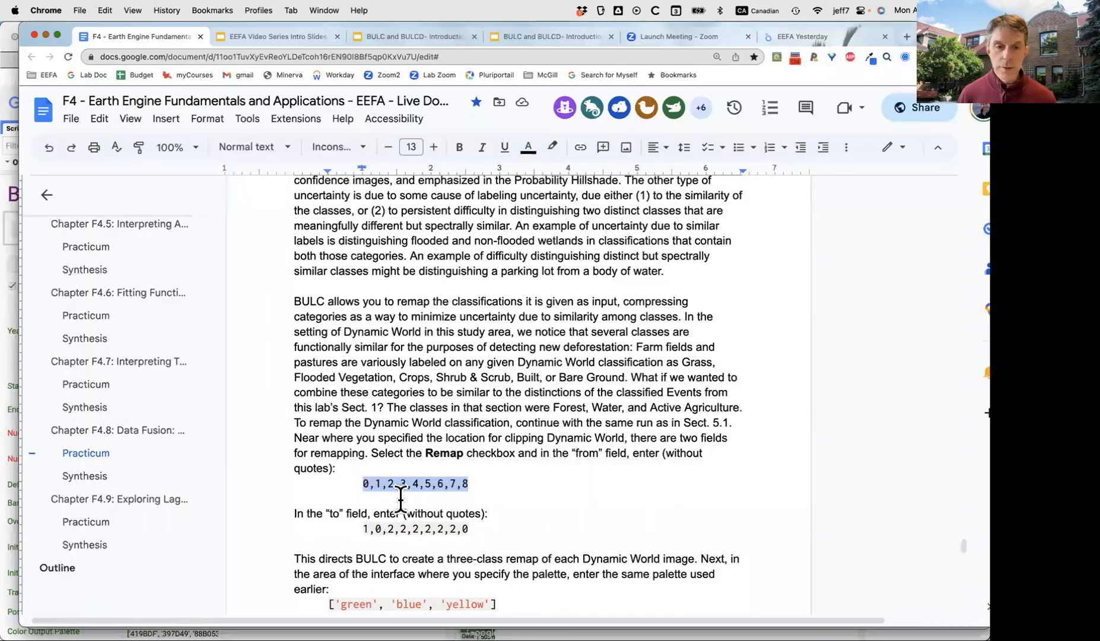
pyautogui.click(383, 528)
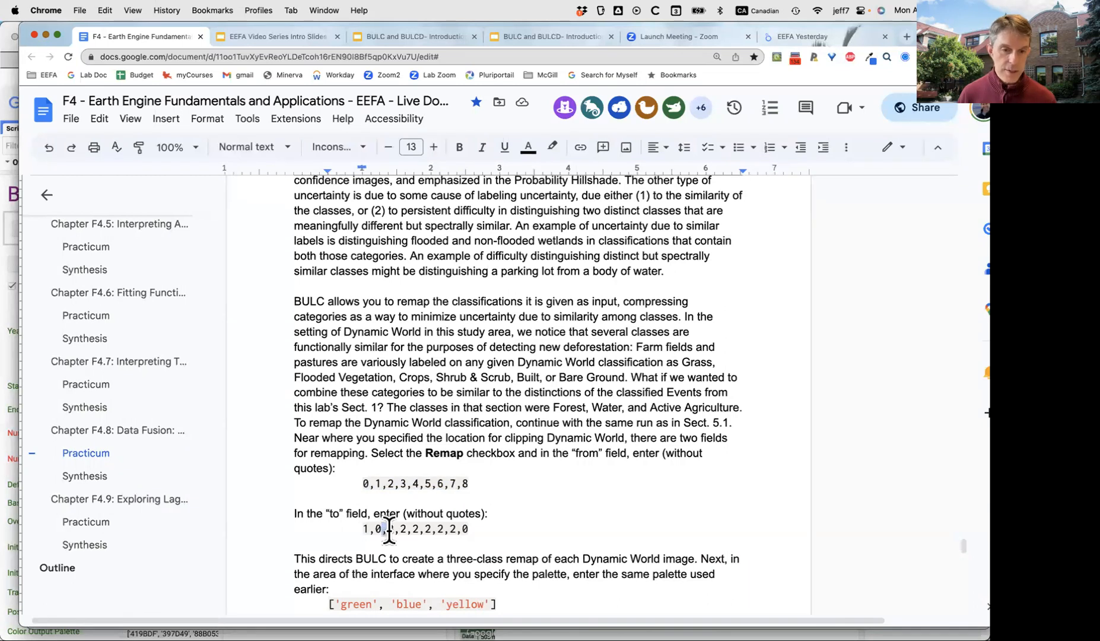
pyautogui.tripleClick(386, 528)
pyautogui.press('super+c')
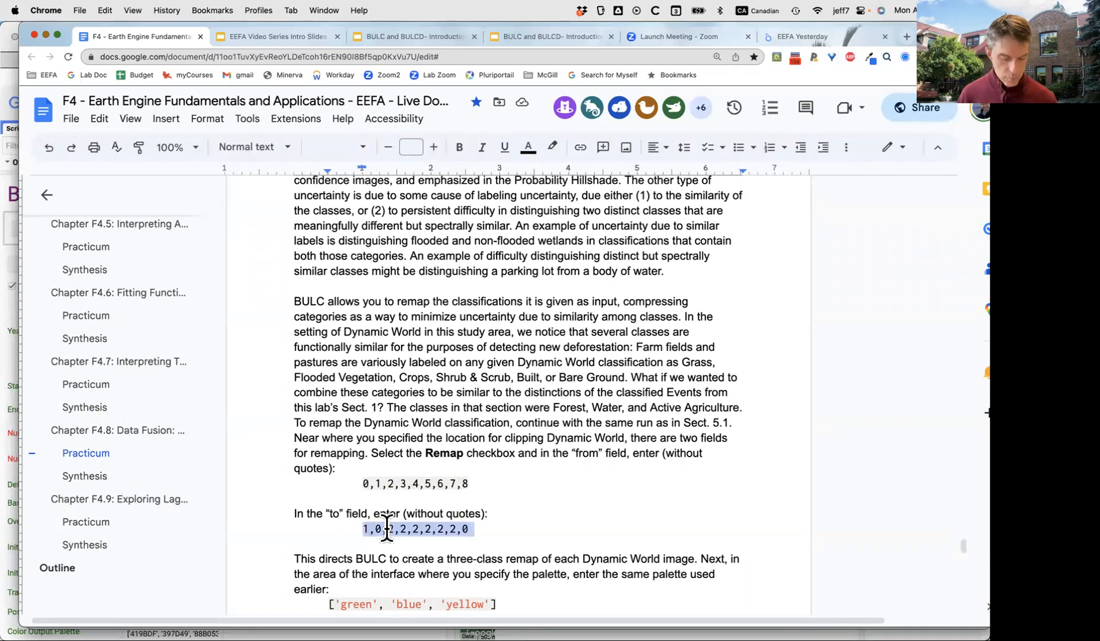
pyautogui.press('super+Tab')
pyautogui.click(170, 309)
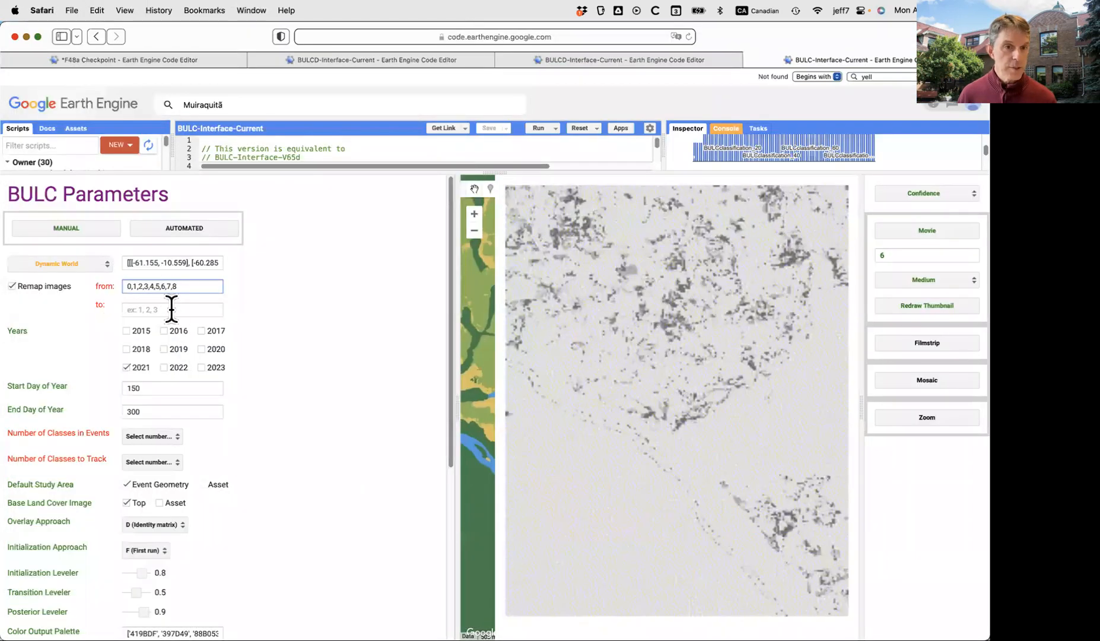
pyautogui.press('super+v')
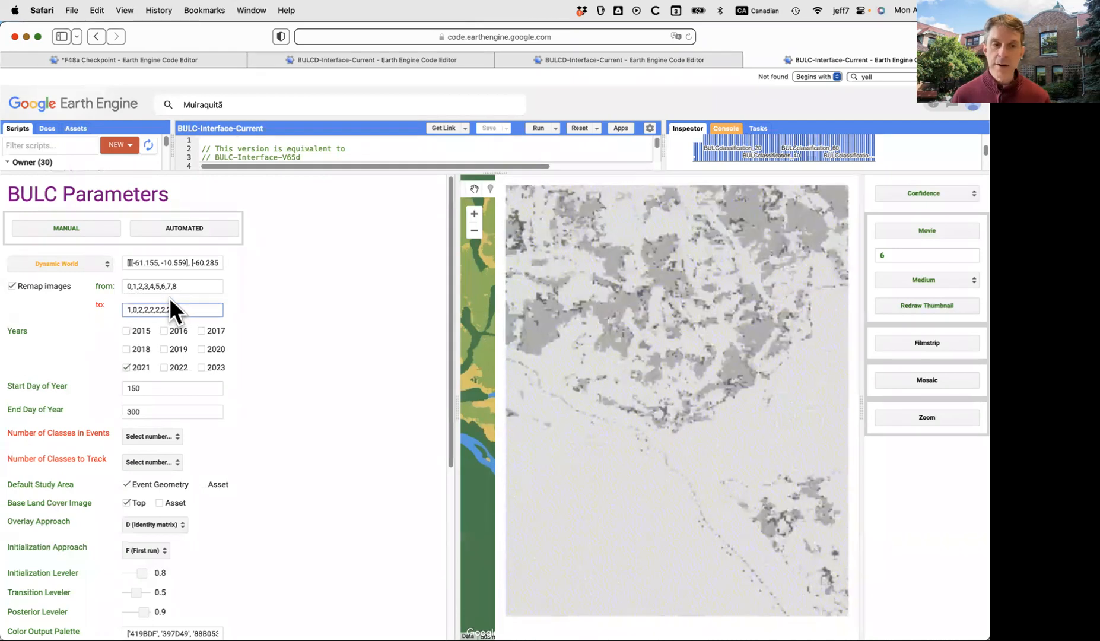
# Set both the Number of Classes in Events and the Number of Classes to Track to 3
pyautogui.scroll(-5, 318, 420)
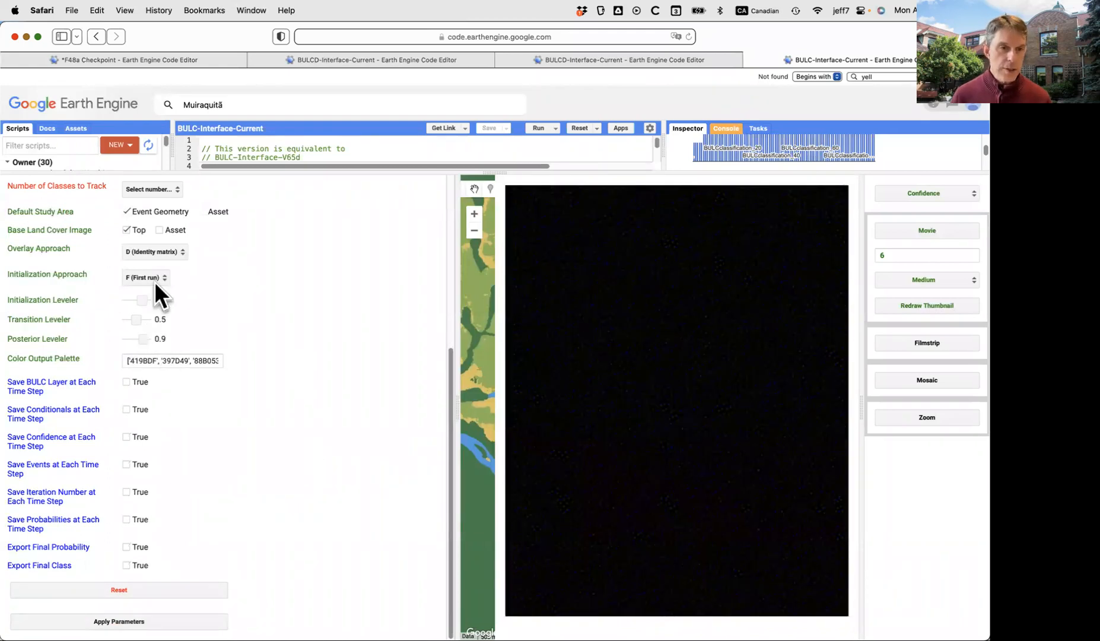
pyautogui.scroll(4, 155, 283)
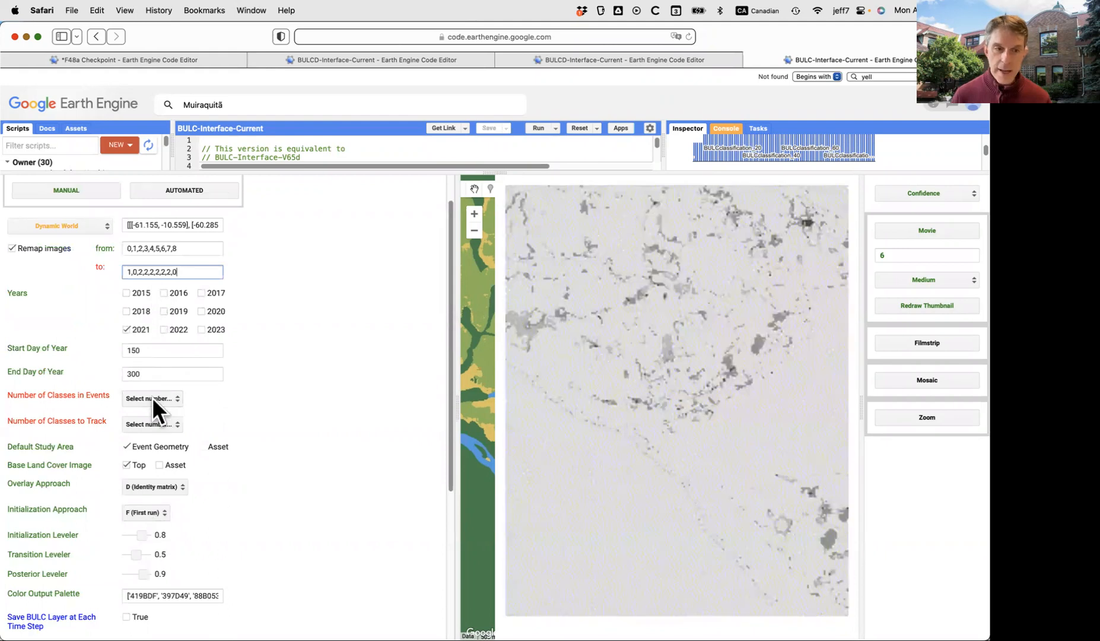
pyautogui.click(145, 395)
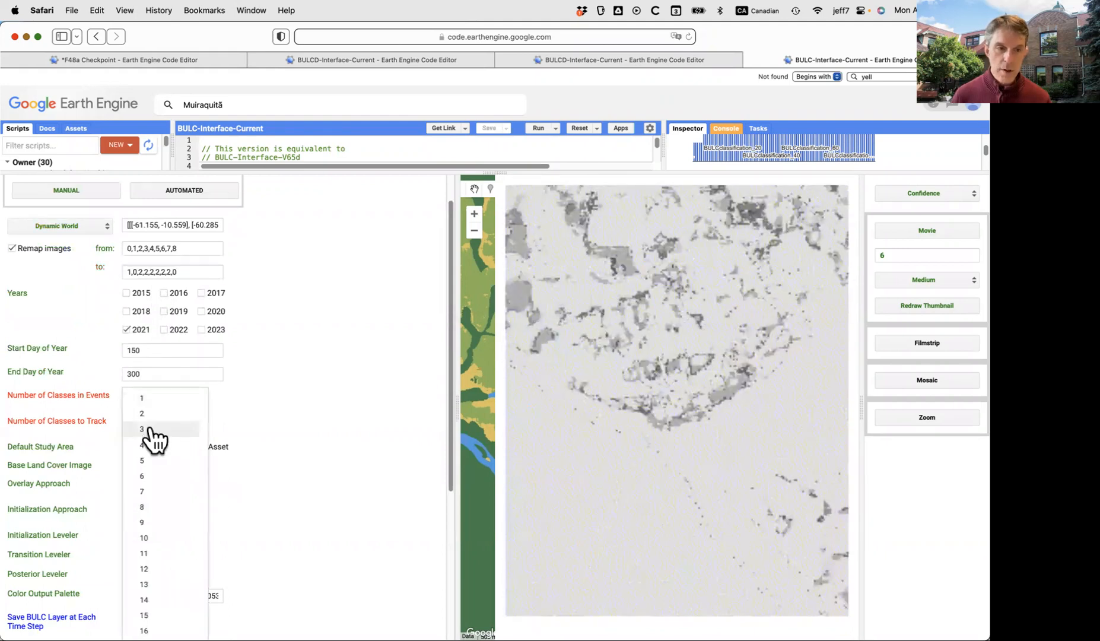
pyautogui.click(152, 430)
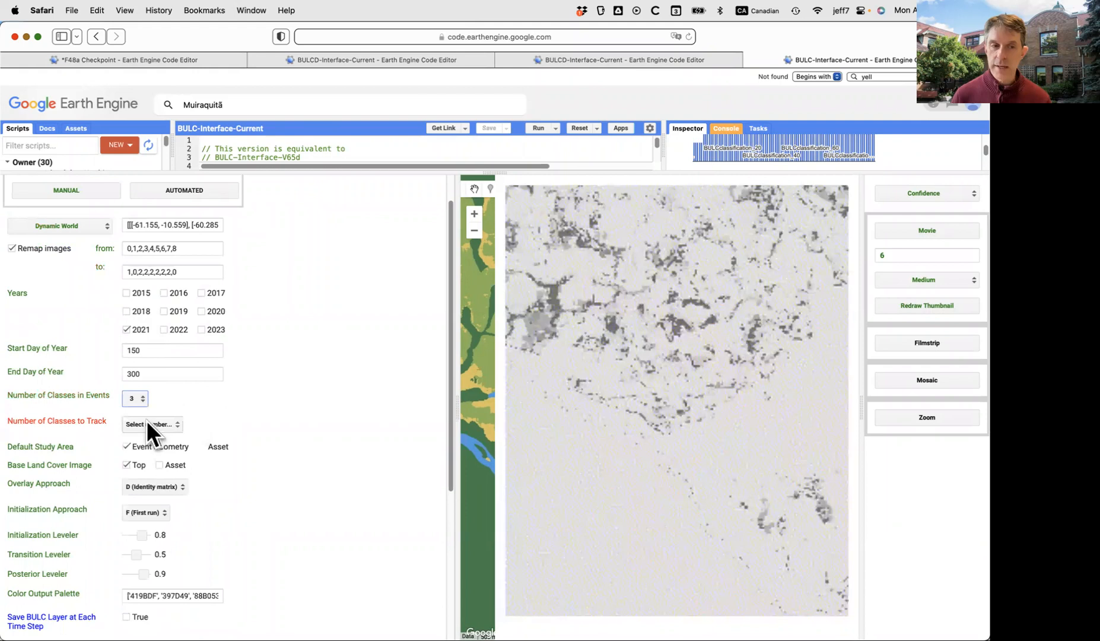
pyautogui.click(147, 418)
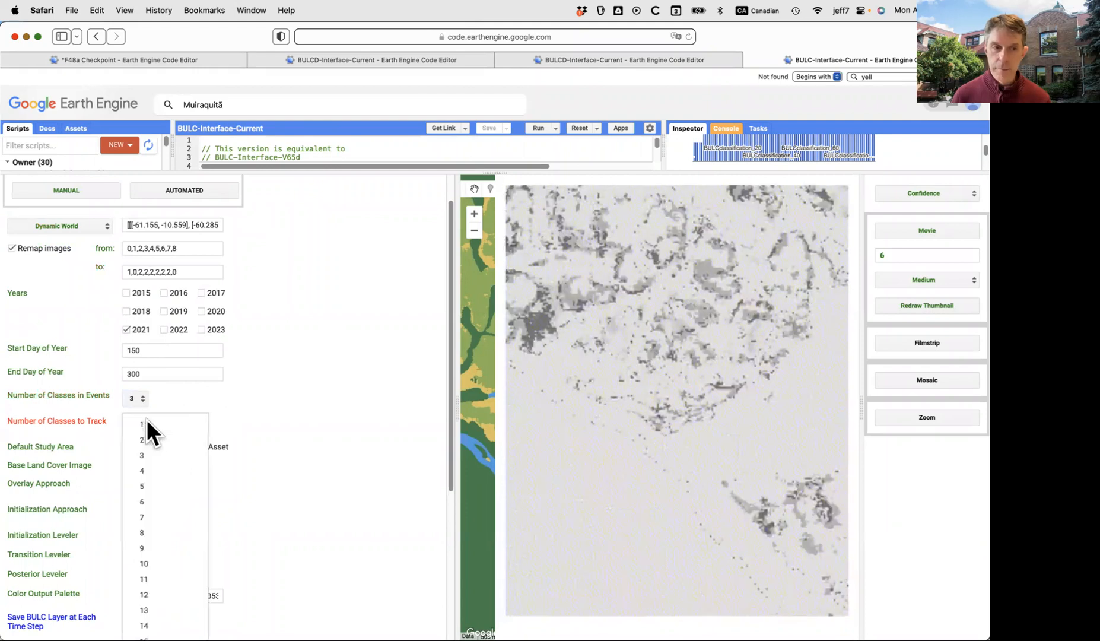
pyautogui.click(147, 458)
# Switch to the Google Docs tutorial and copy the palette ['green', 'blue', 'yellow'] from section 5.2
pyautogui.scroll(-5, 227, 401)
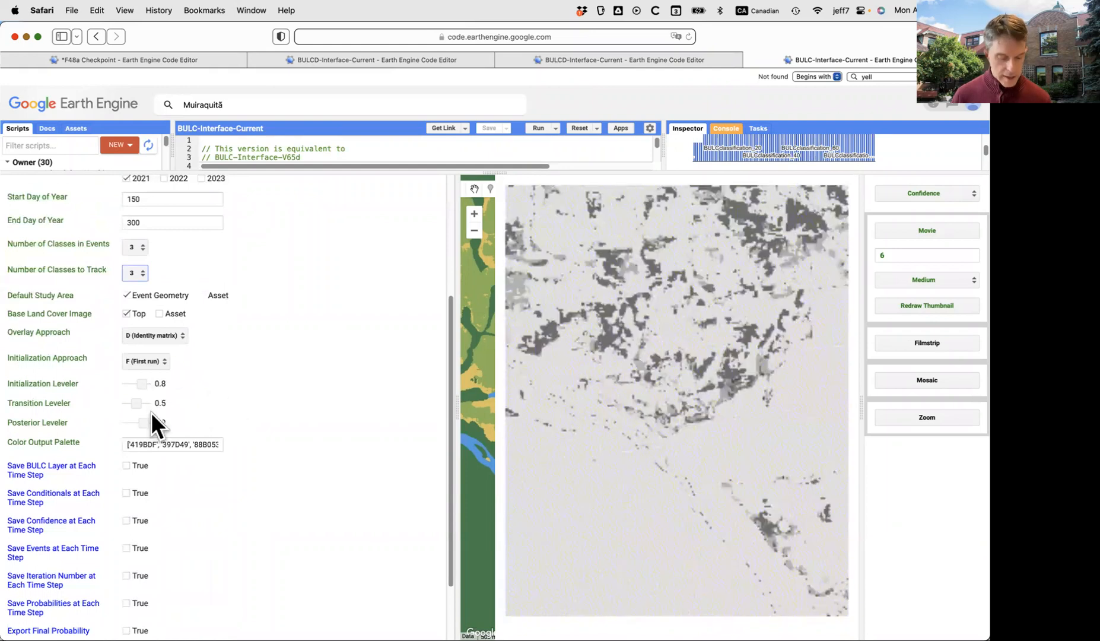
pyautogui.press('super+Tab')
pyautogui.scroll(-3, 483, 415)
pyautogui.click(350, 469)
pyautogui.doubleClick(349, 470)
pyautogui.click(350, 470)
pyautogui.tripleClick(350, 470)
pyautogui.press('super+c')
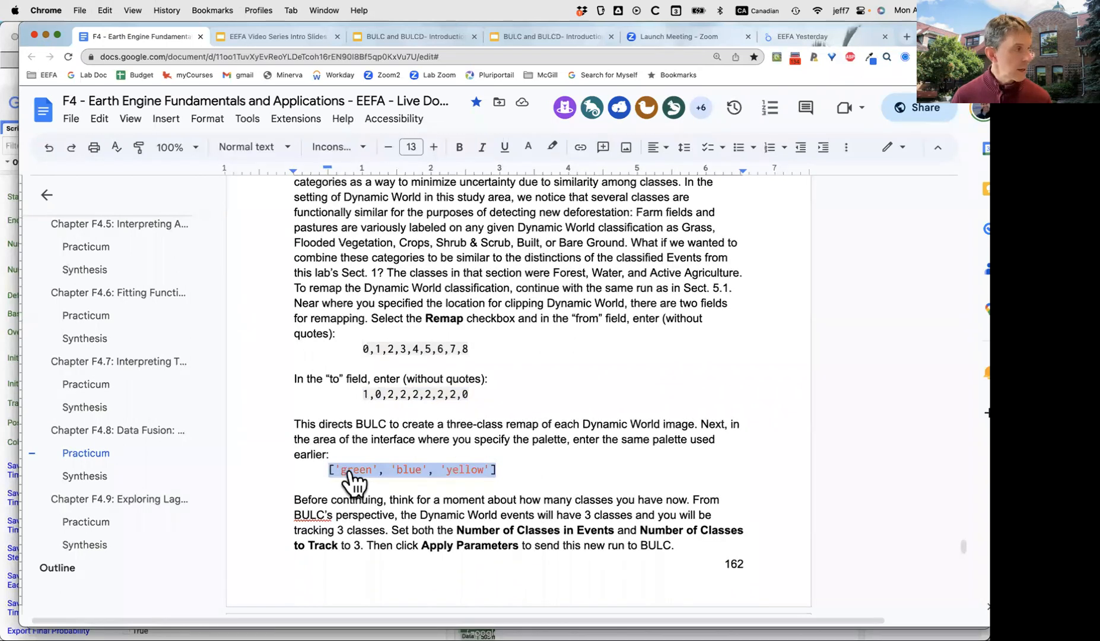
# Return to Earth Engine and replace the Color Output Palette with ['green', 'blue', 'yellow']
pyautogui.press('super+Tab')
pyautogui.tripleClick(162, 444)
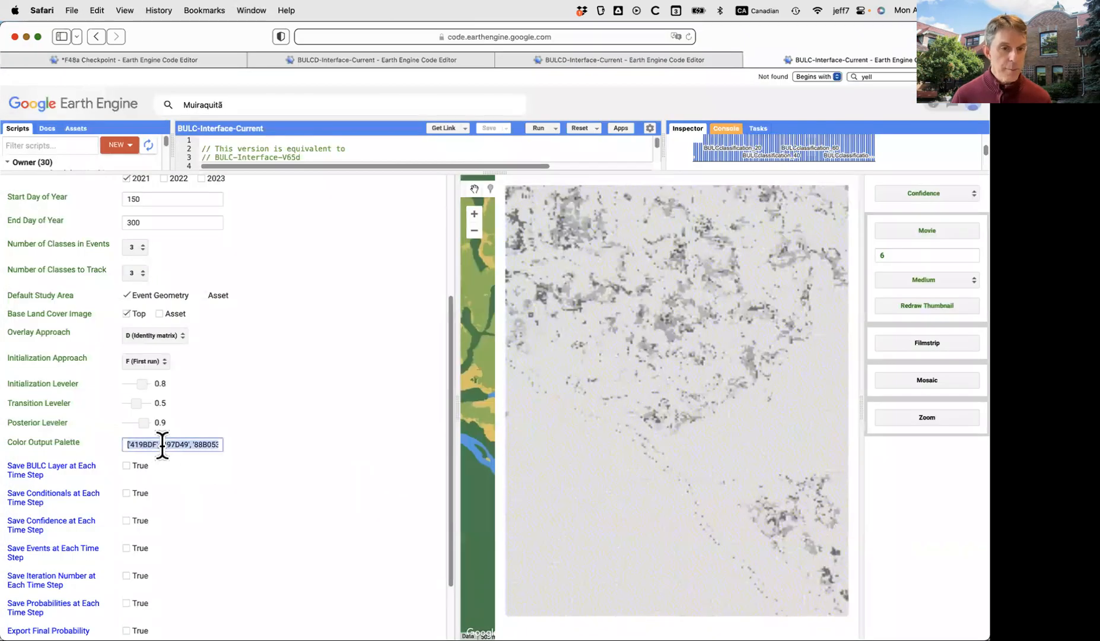
pyautogui.press('BackSpace')
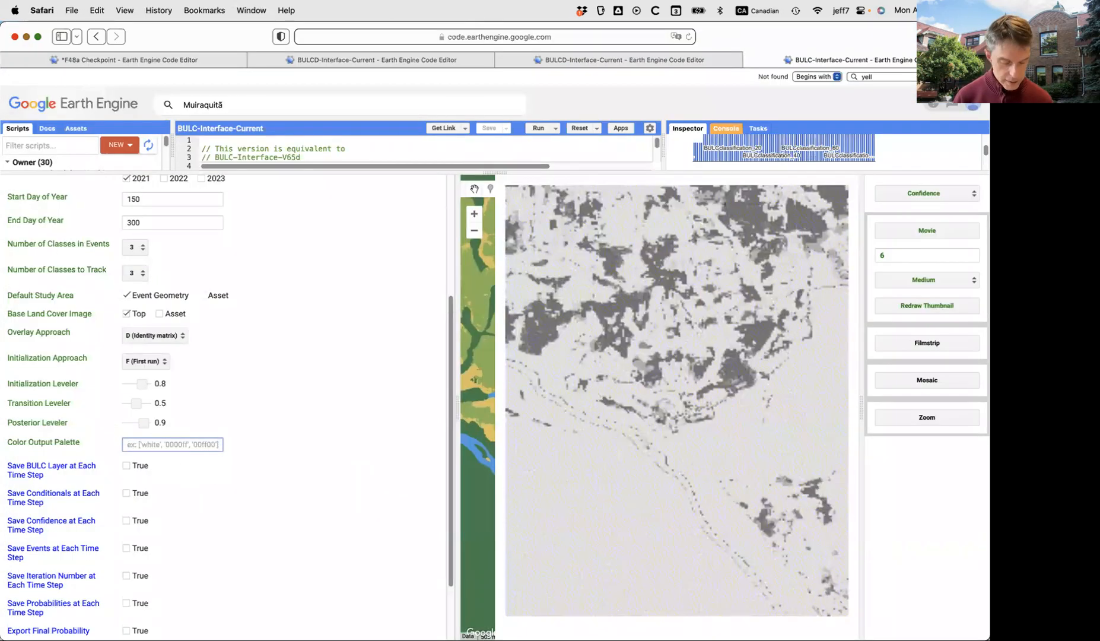
pyautogui.press('super+v')
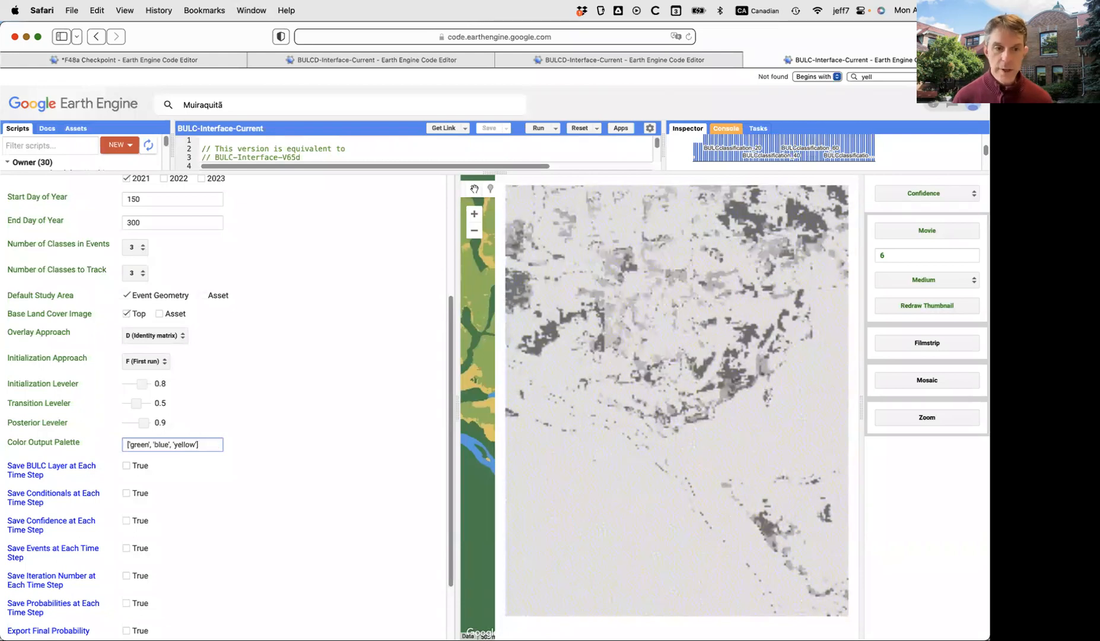
pyautogui.press('Tab')
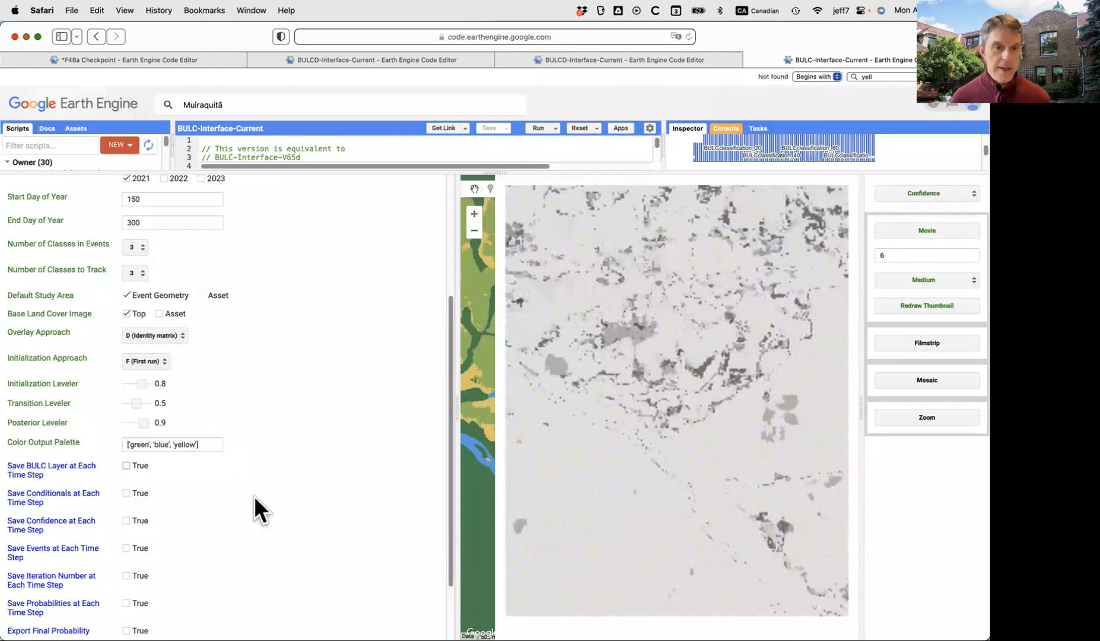
# Check the tutorial's instructions following the palette, then apply the parameters in Earth Engine to run the three-class BULC
pyautogui.scroll(-3, 253, 494)
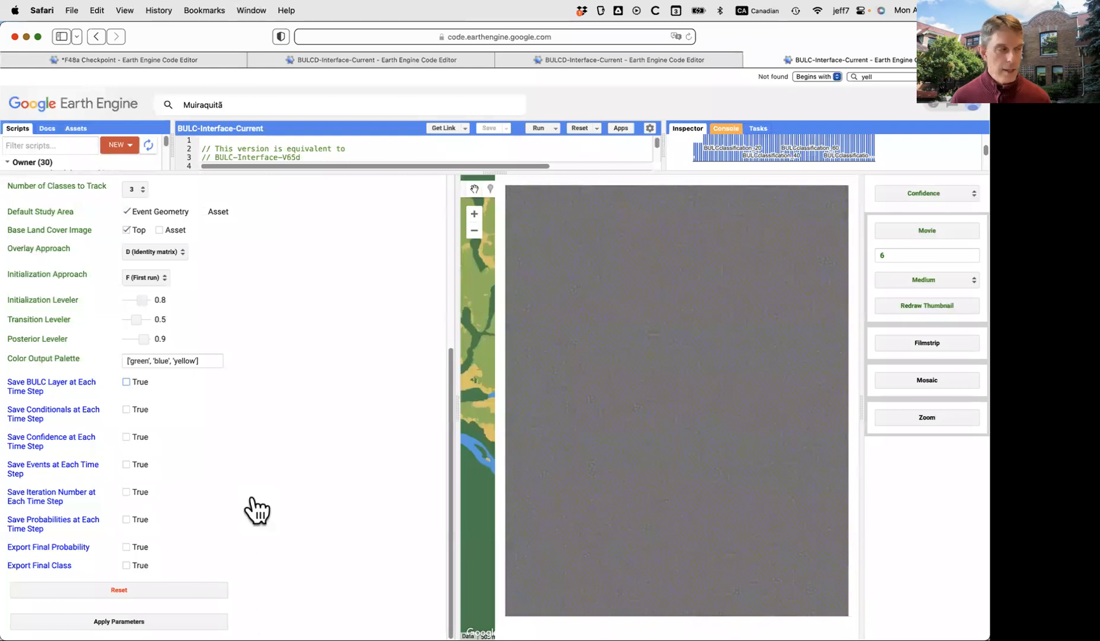
pyautogui.press('super+Tab')
pyautogui.scroll(-2, 418, 497)
pyautogui.scroll(-3, 418, 489)
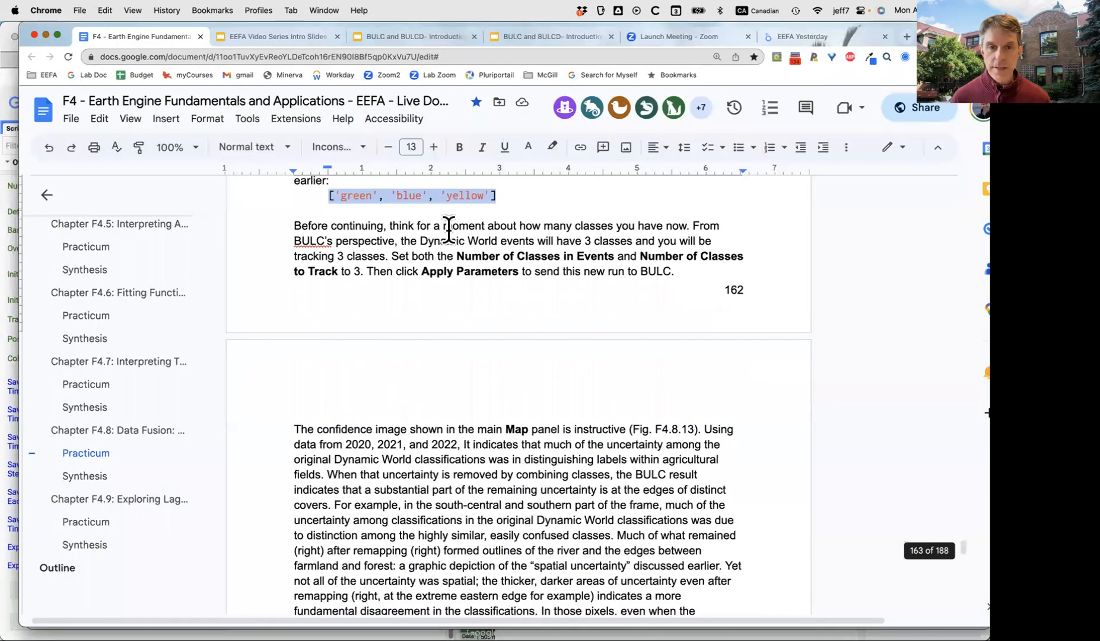
pyautogui.press('super+Tab')
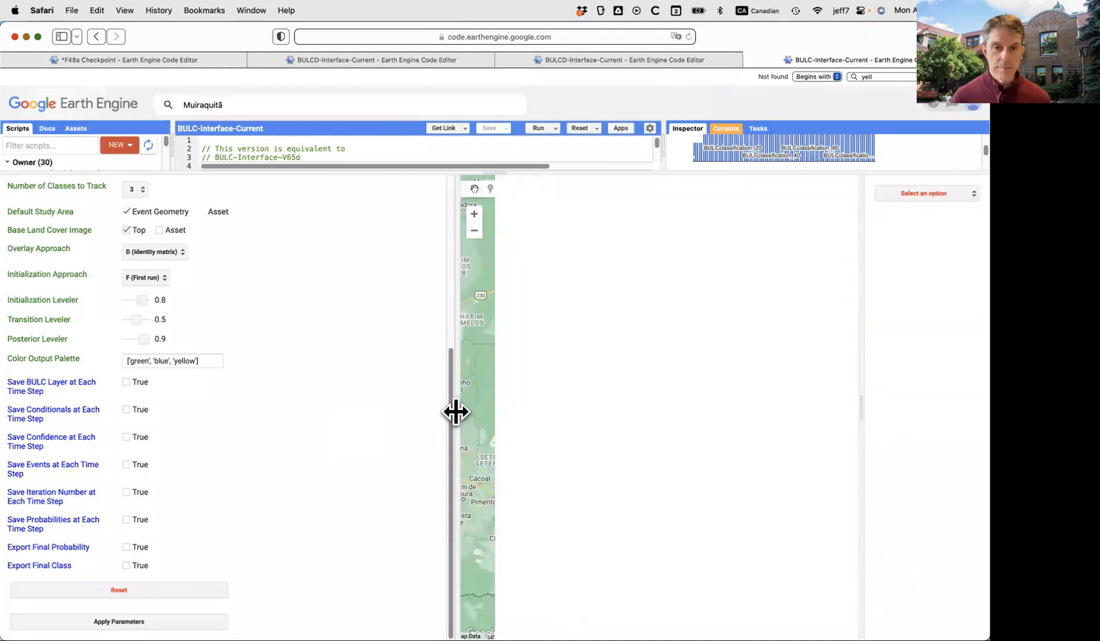
# Narrow the BULC Parameters panel to enlarge the map and zoom in on the final BULC classification
pyautogui.moveTo(454, 410); pyautogui.dragTo(21, 427)
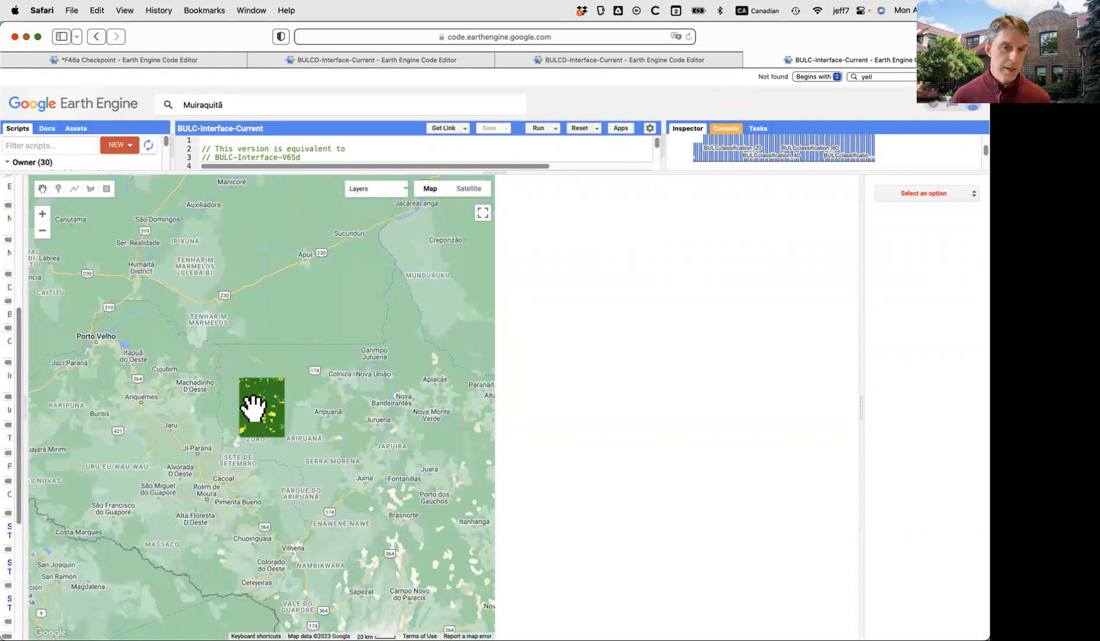
pyautogui.scroll(2, 253, 400)
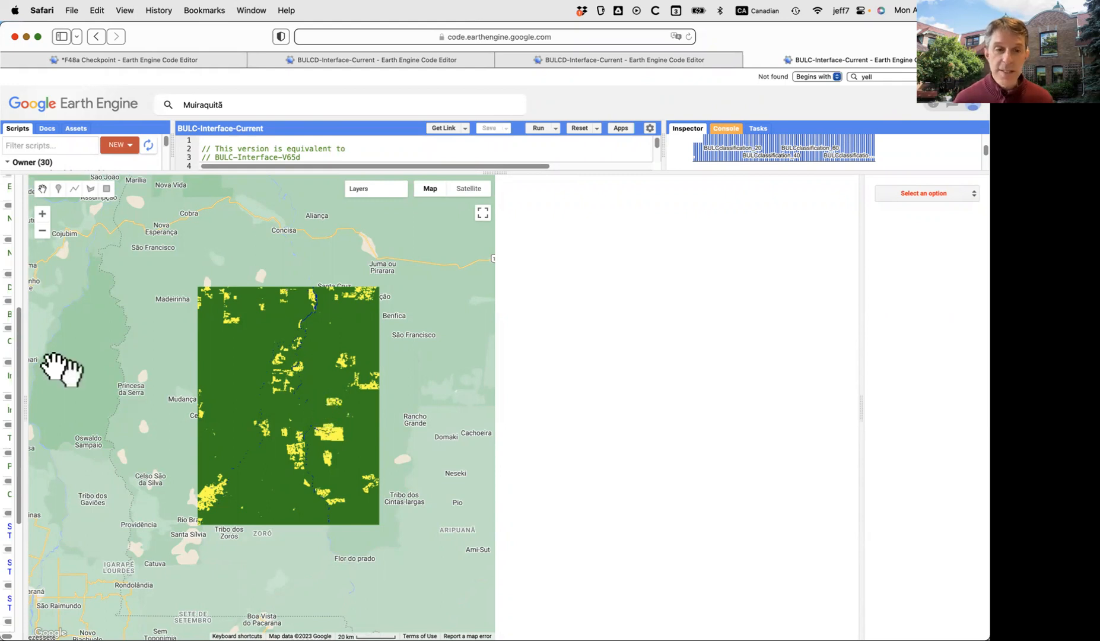
pyautogui.scroll(10, 295, 371)
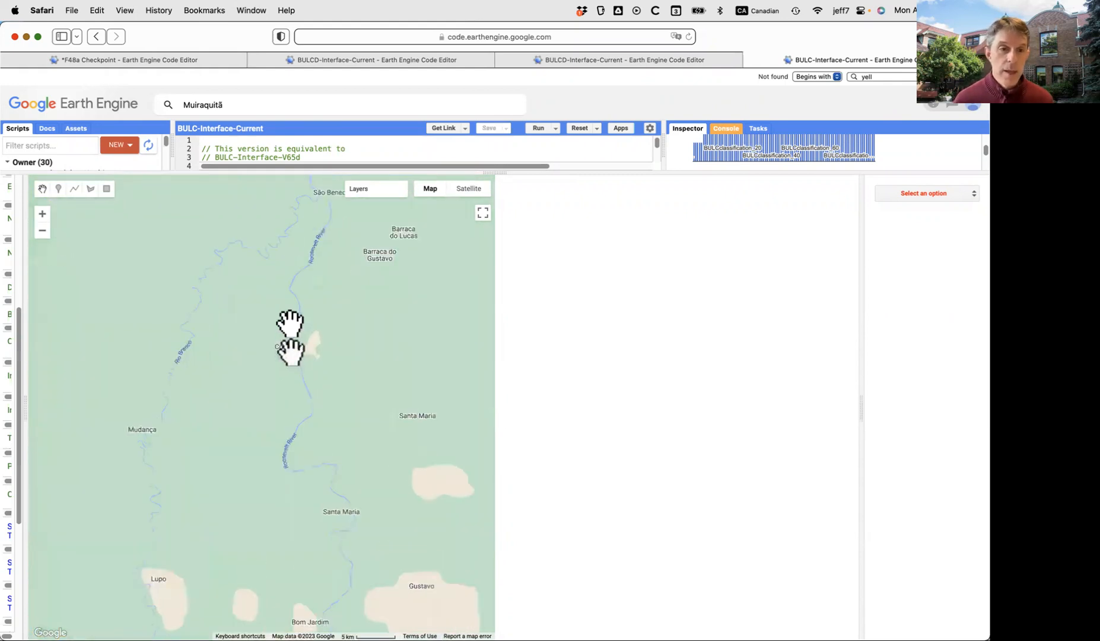
pyautogui.scroll(3, 290, 366)
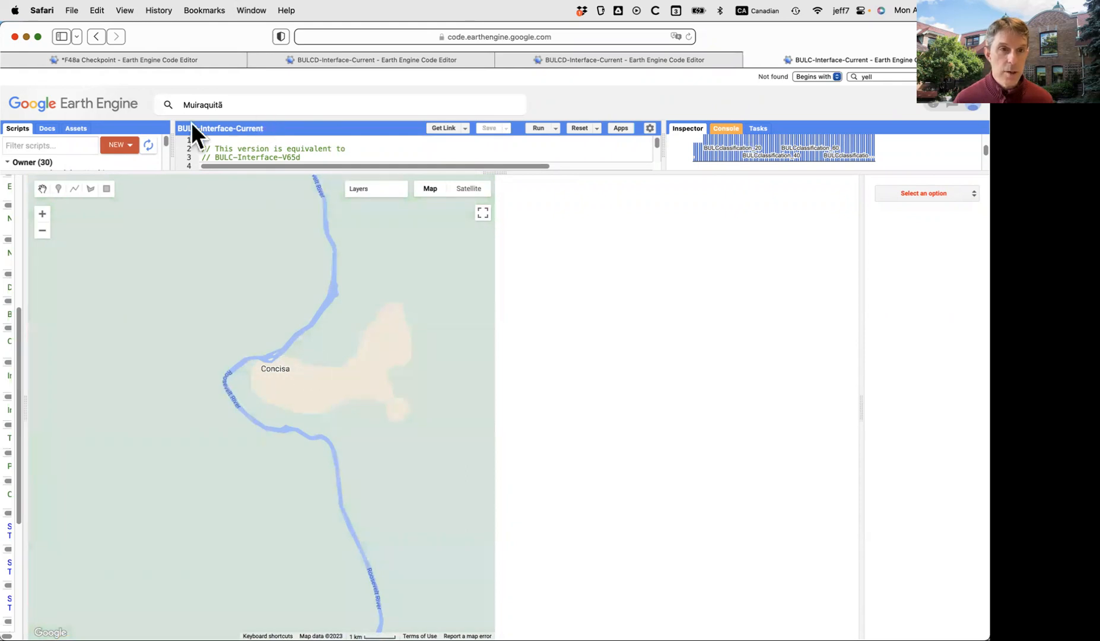
# Center the map on Muiraquitã, Aripuanã - State of Mato Grosso, Brazil, and show the Final Probability layer
pyautogui.click(203, 104)
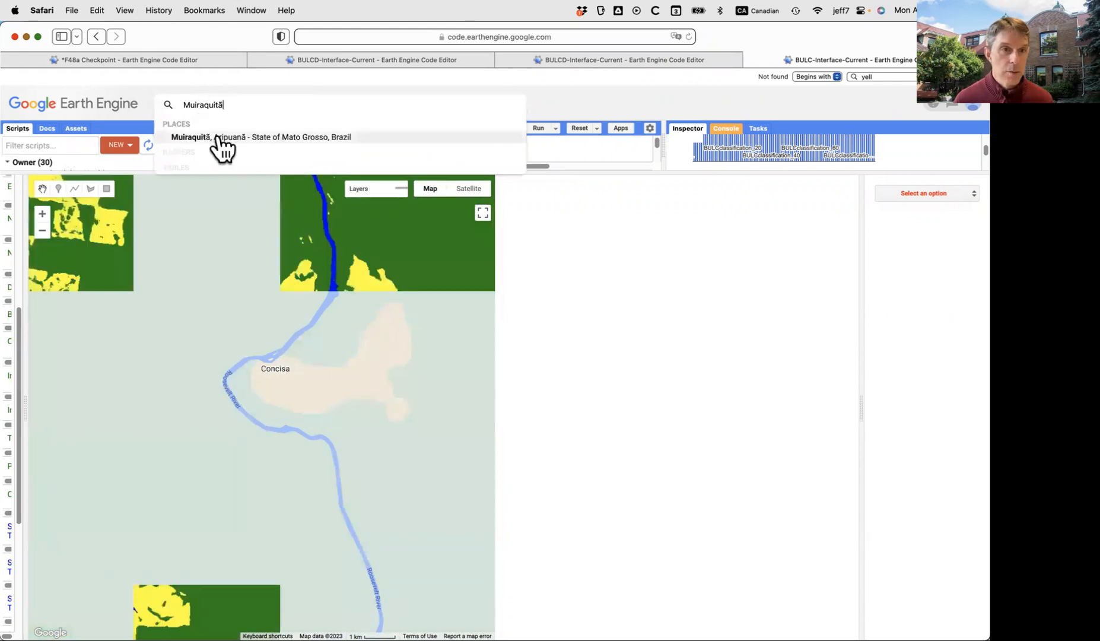
pyautogui.click(219, 137)
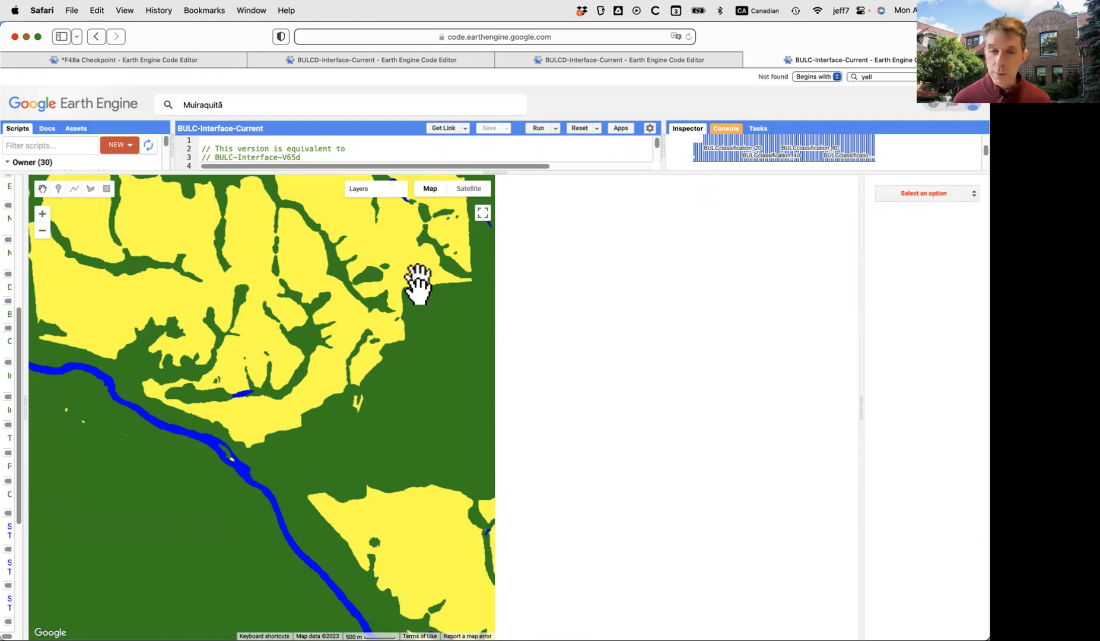
pyautogui.moveTo(373, 190)
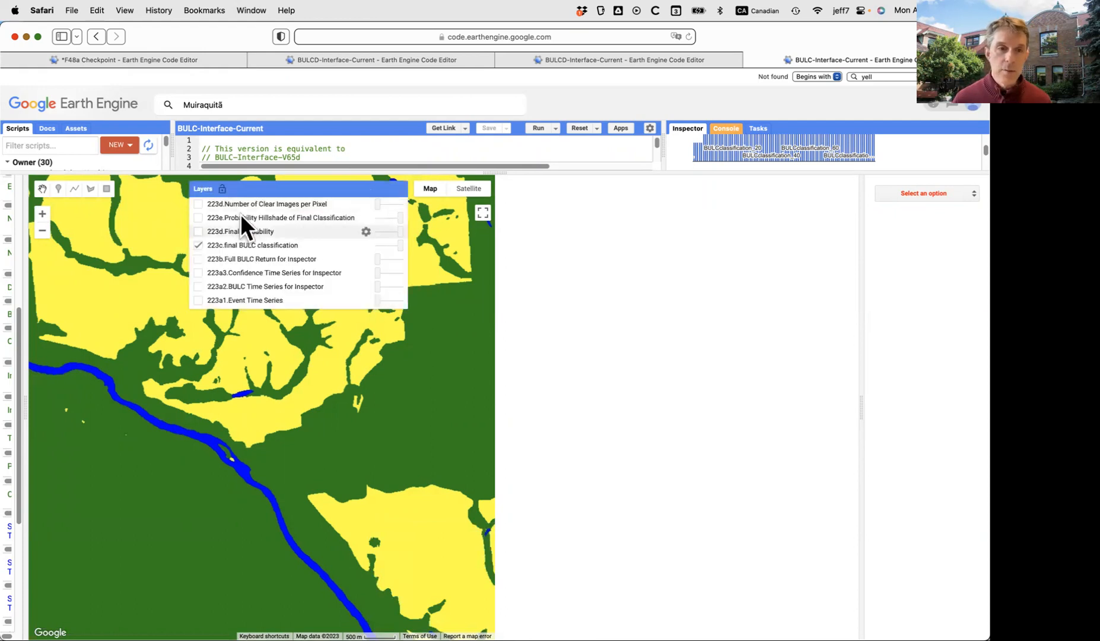
pyautogui.click(213, 231)
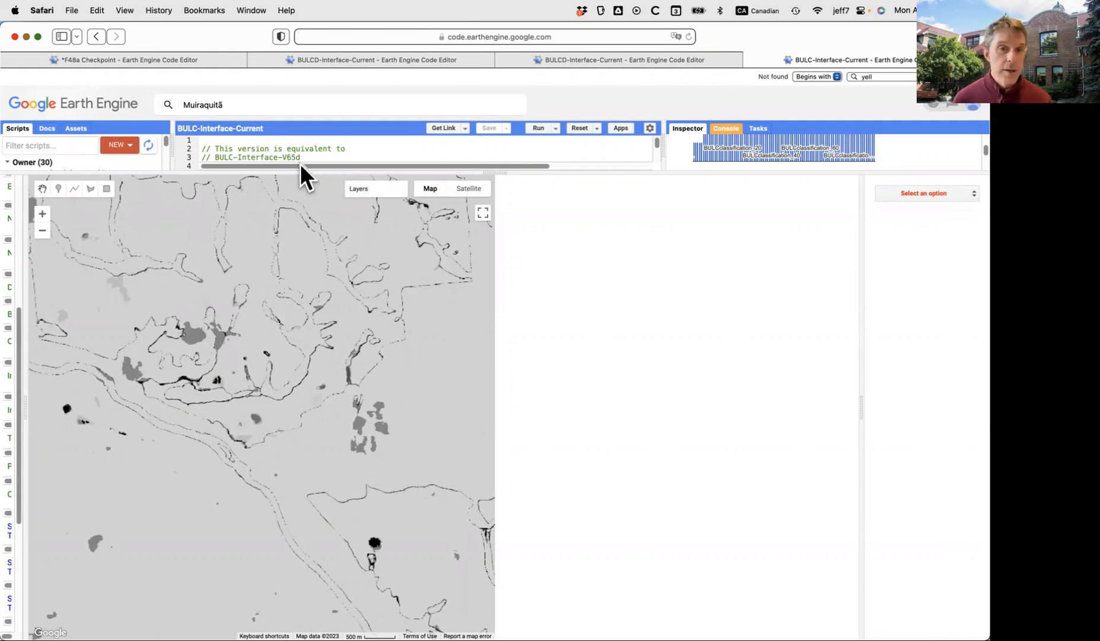
# Enlarge the console area to examine the remapped Dynamic World event images, then restore the larger map view
pyautogui.moveTo(307, 172); pyautogui.dragTo(348, 408)
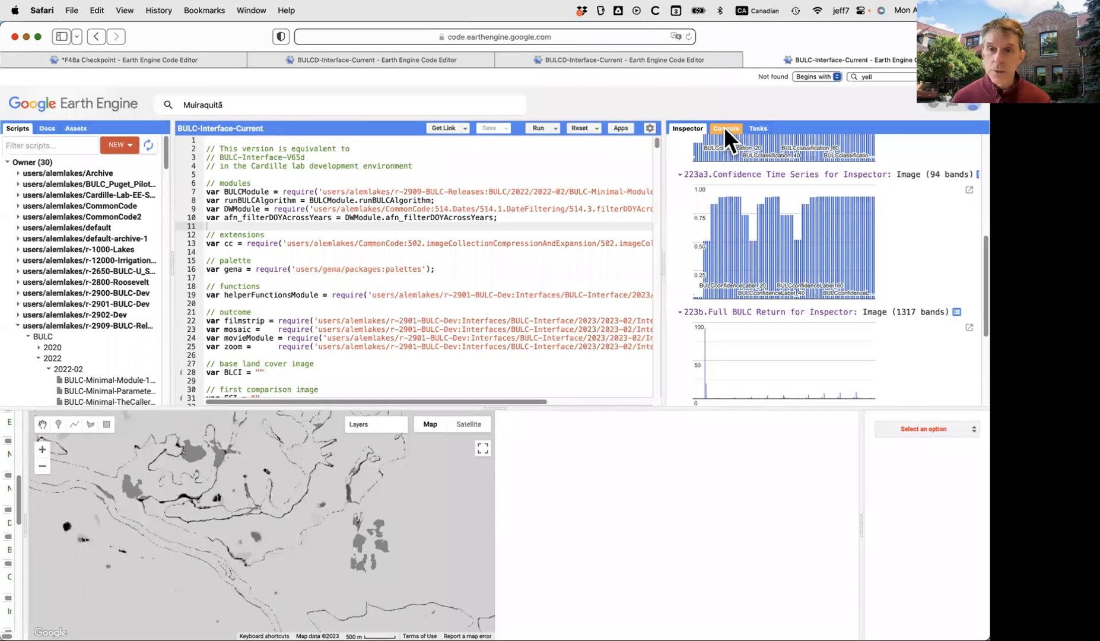
pyautogui.click(724, 128)
pyautogui.scroll(3, 831, 259)
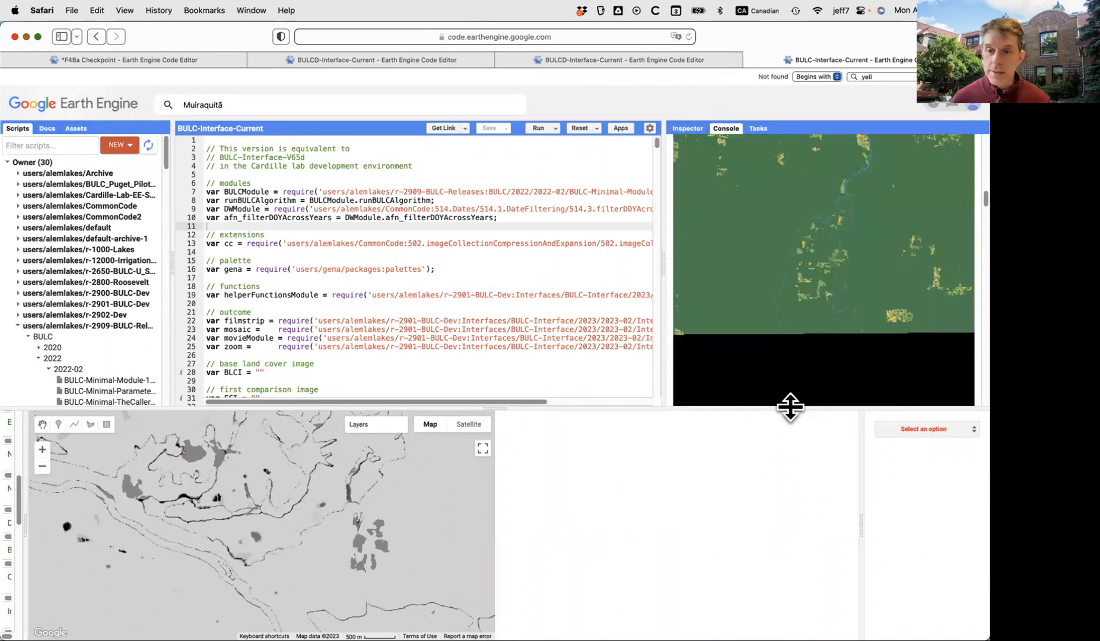
pyautogui.moveTo(789, 407); pyautogui.dragTo(777, 478)
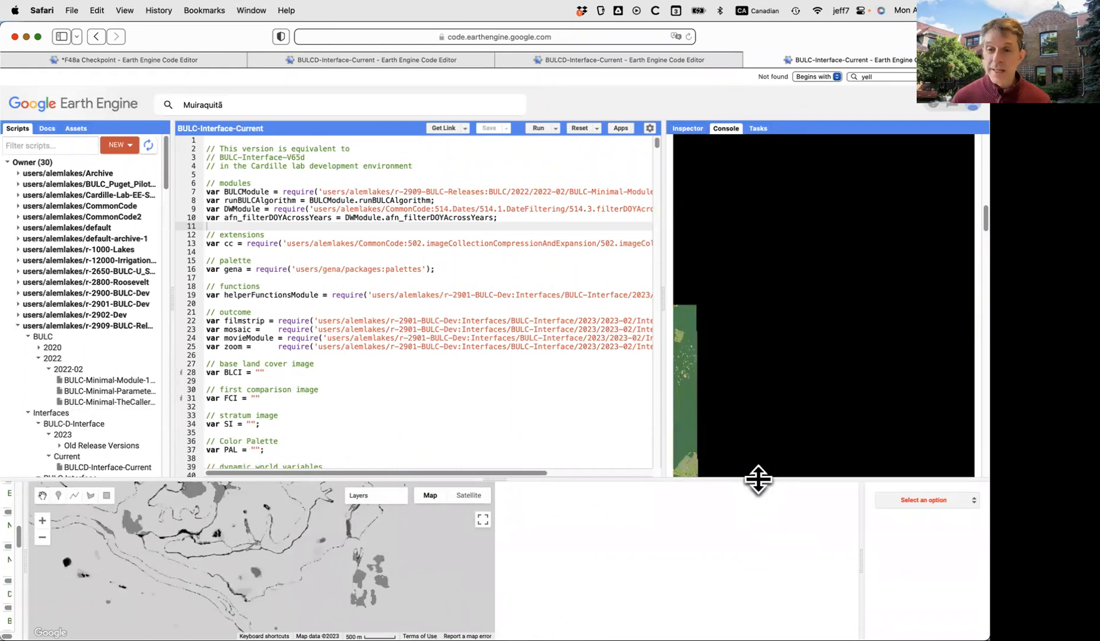
pyautogui.moveTo(758, 478); pyautogui.dragTo(741, 175)
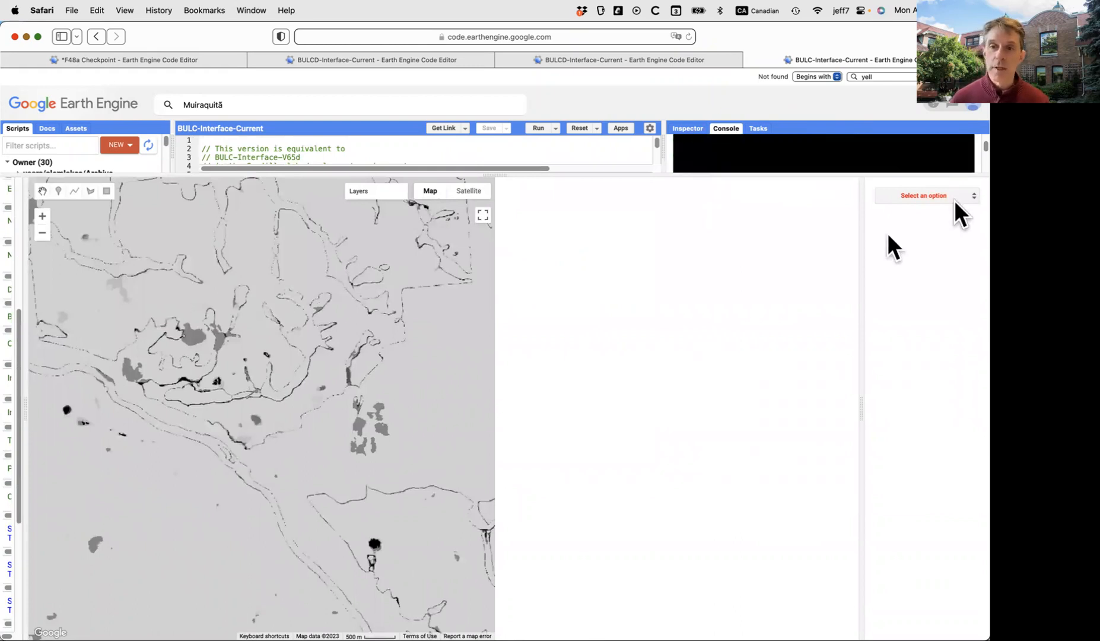
# Select BULC for the outcome movie, set its numeric value to 10 and size to Medium, and redraw the thumbnail
pyautogui.click(912, 195)
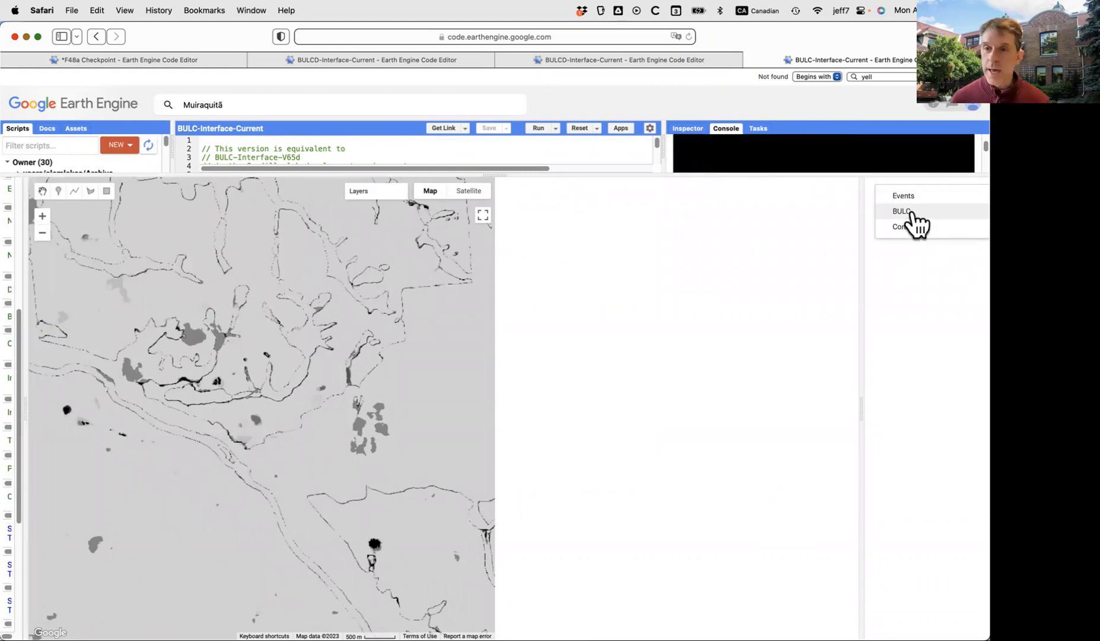
pyautogui.click(912, 212)
pyautogui.click(918, 256)
pyautogui.write('10')
pyautogui.click(922, 278)
pyautogui.click(914, 298)
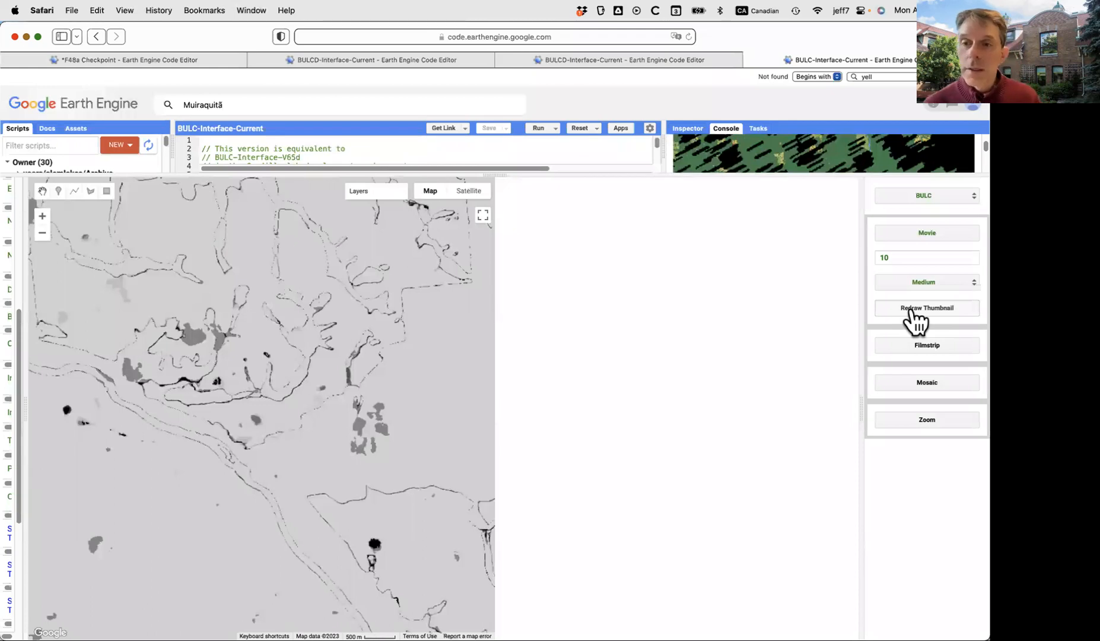
pyautogui.click(912, 310)
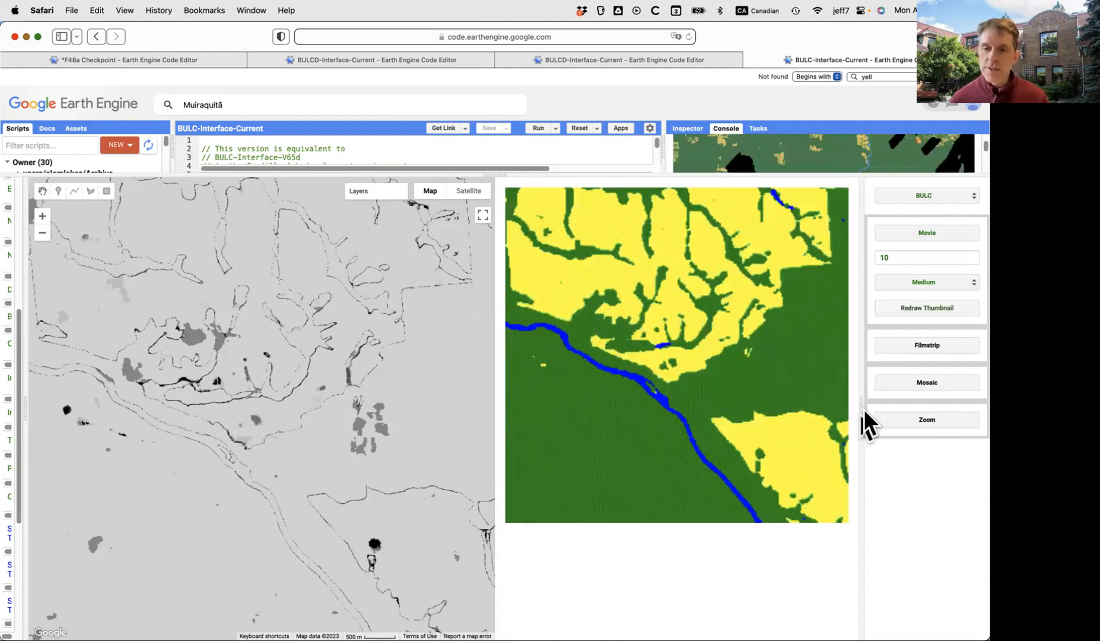
# Widen the BULC movie display, and temporarily enlarge the console to compare it with the event images
pyautogui.moveTo(860, 405); pyautogui.dragTo(927, 425)
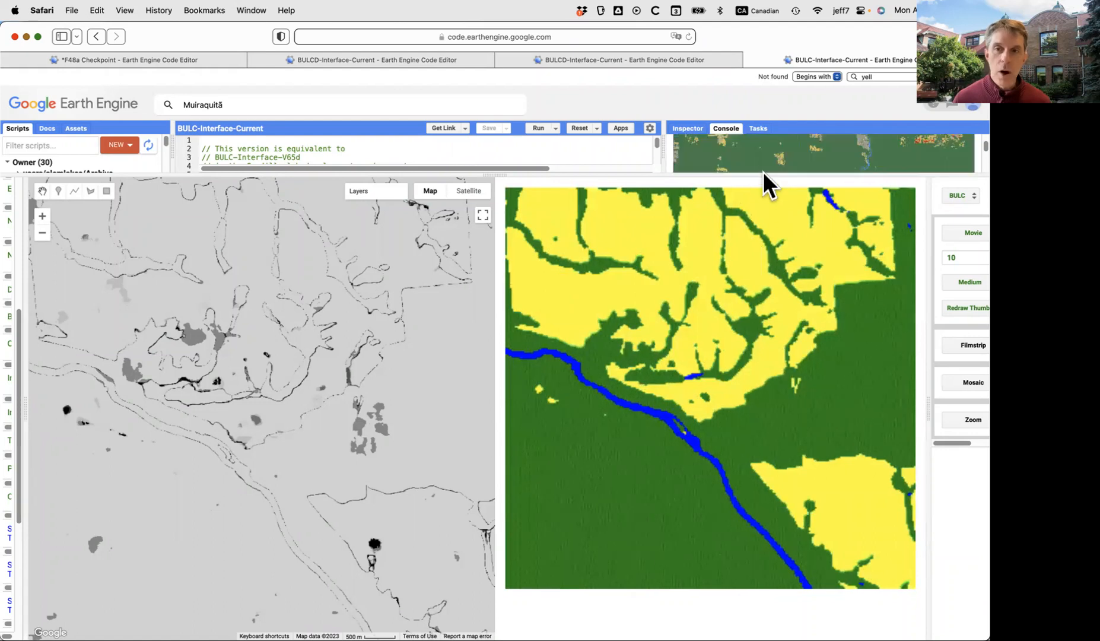
pyautogui.moveTo(763, 175); pyautogui.dragTo(747, 503)
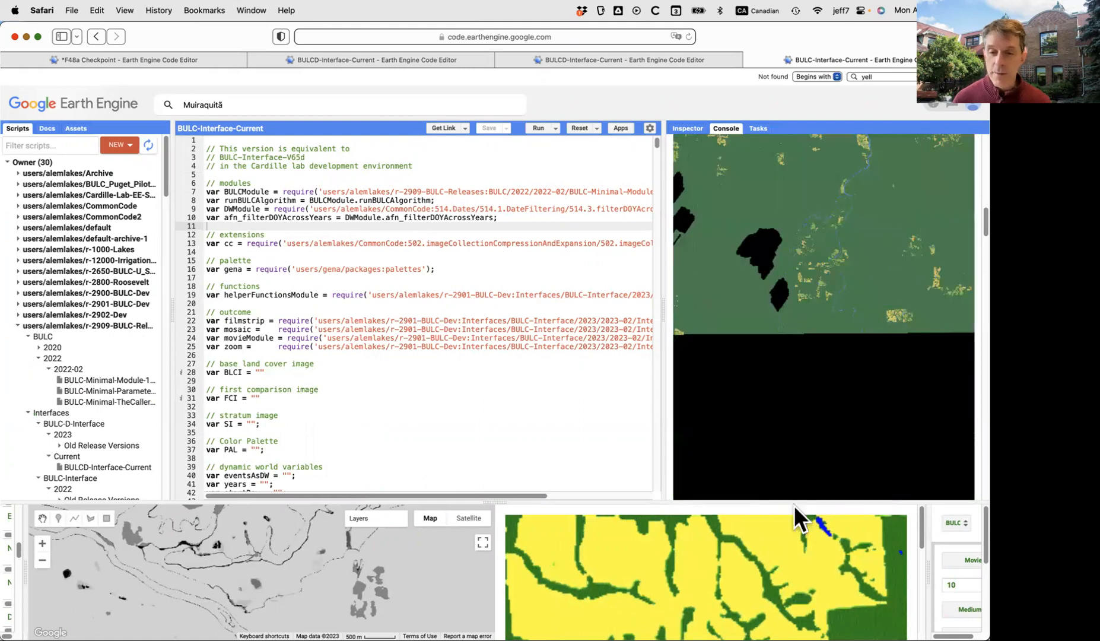
pyautogui.moveTo(792, 499); pyautogui.dragTo(822, 185)
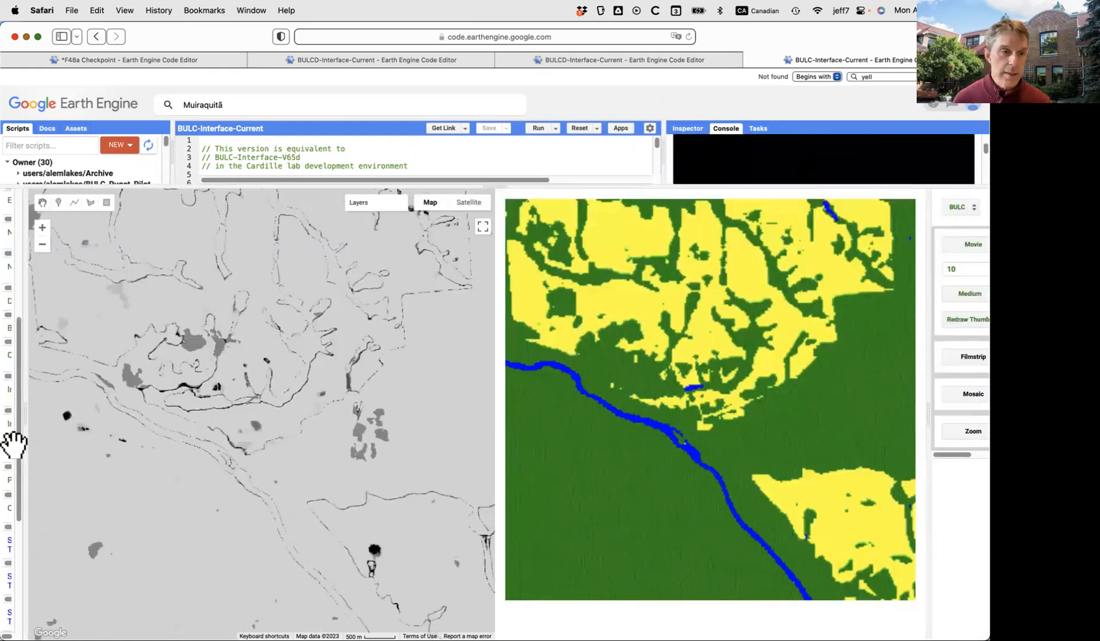
# Reopen the BULC Parameters panel, select only 2023 as the year, and apply the parameters to rerun BULC
pyautogui.moveTo(27, 417); pyautogui.dragTo(351, 430)
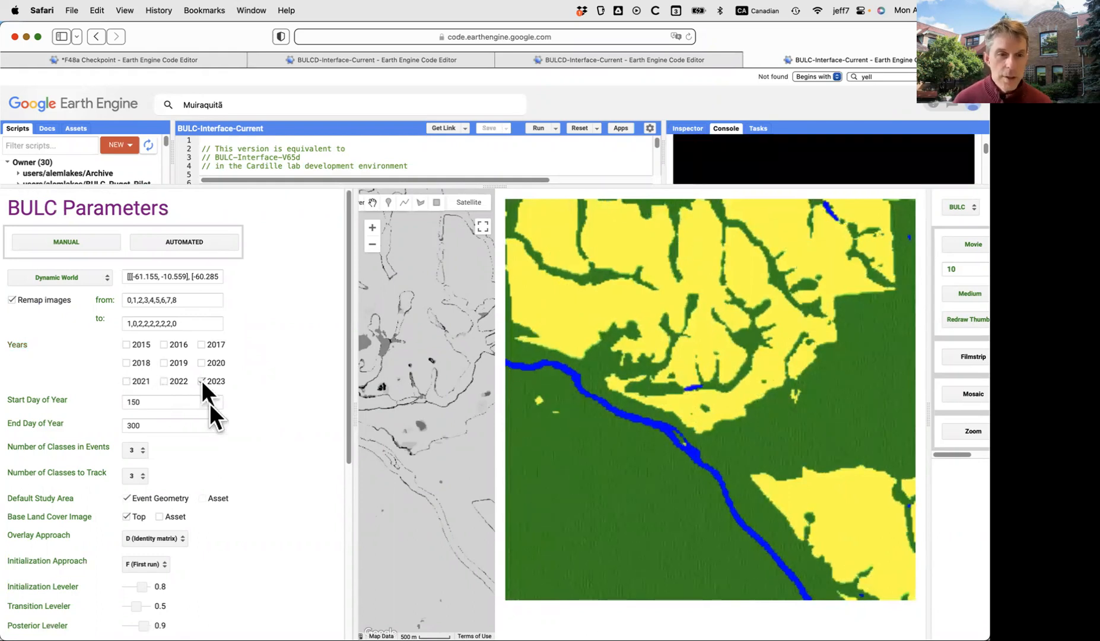
pyautogui.scroll(-5, 208, 415)
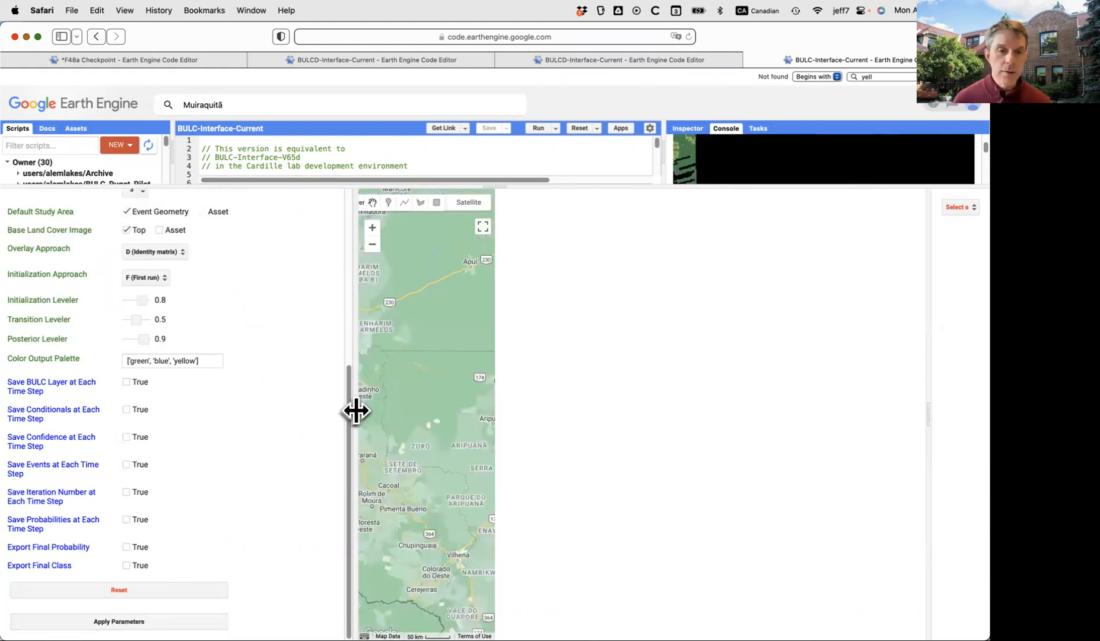
pyautogui.moveTo(355, 411); pyautogui.dragTo(315, 432)
pyautogui.scroll(10, 193, 333)
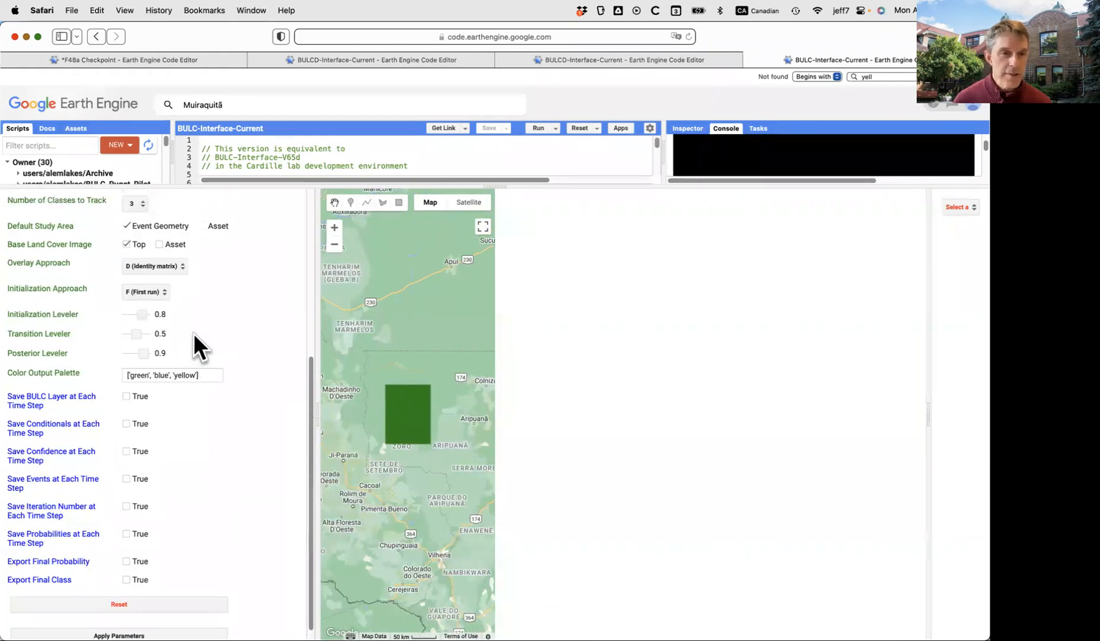
# Set the start day of year to 1 and the end day to 90 for the 2023 run, and apply the parameters
pyautogui.doubleClick(140, 402)
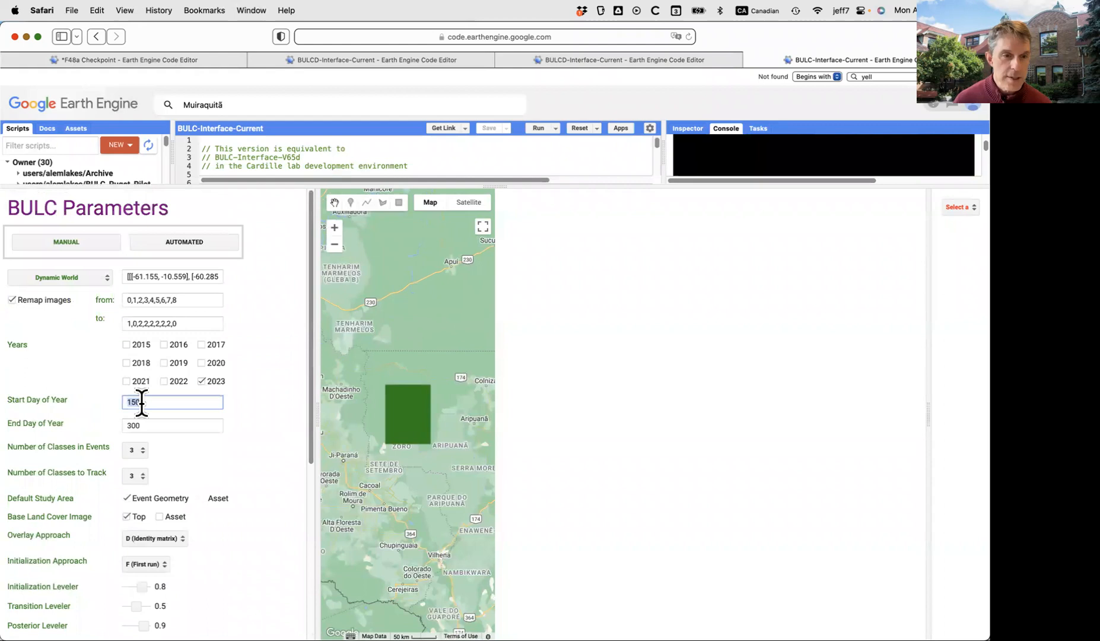
pyautogui.write('1')
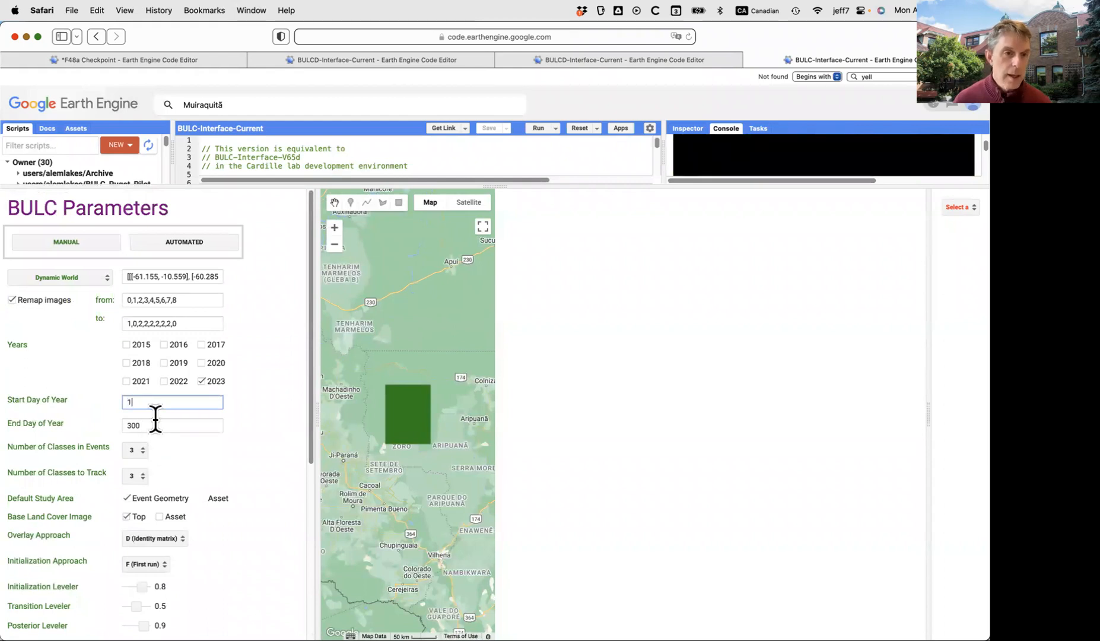
pyautogui.doubleClick(154, 424)
pyautogui.write('90')
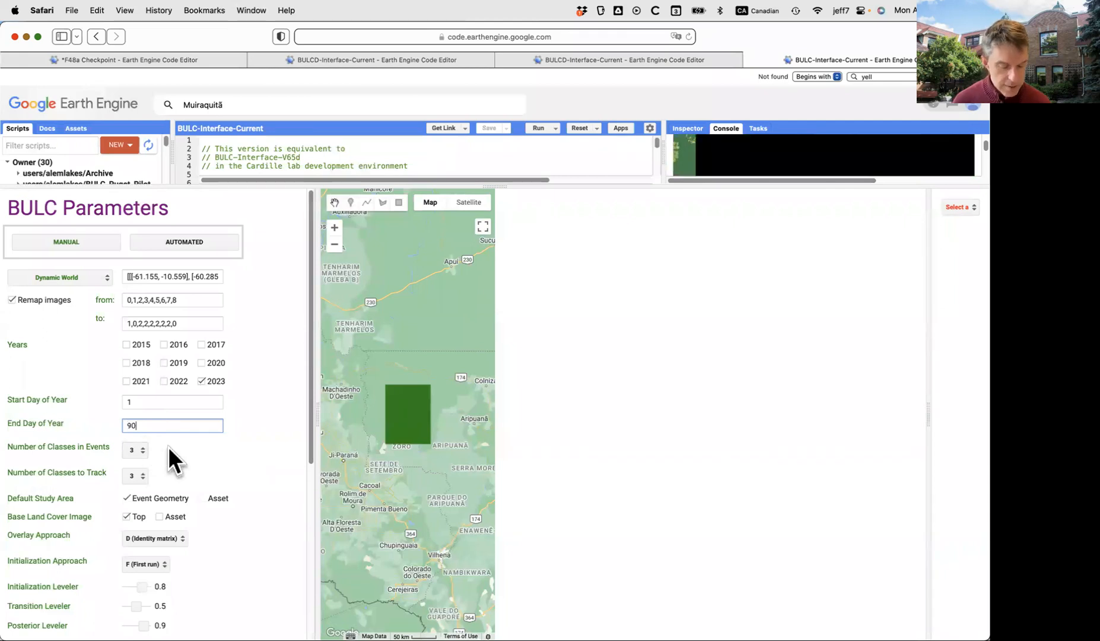
pyautogui.scroll(-5, 225, 448)
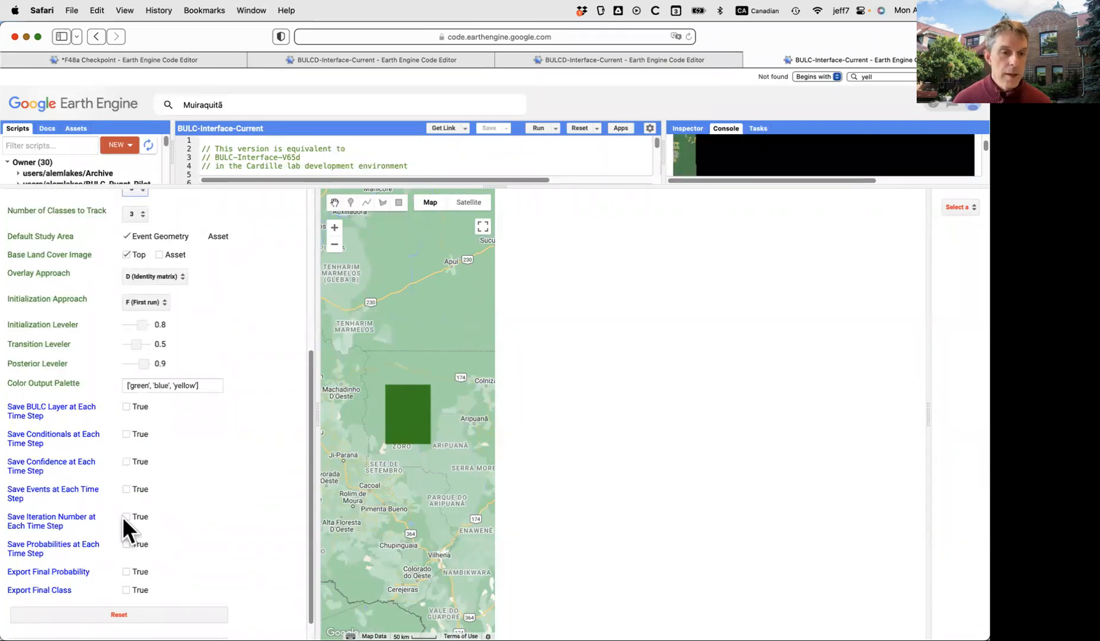
pyautogui.scroll(-1, 123, 516)
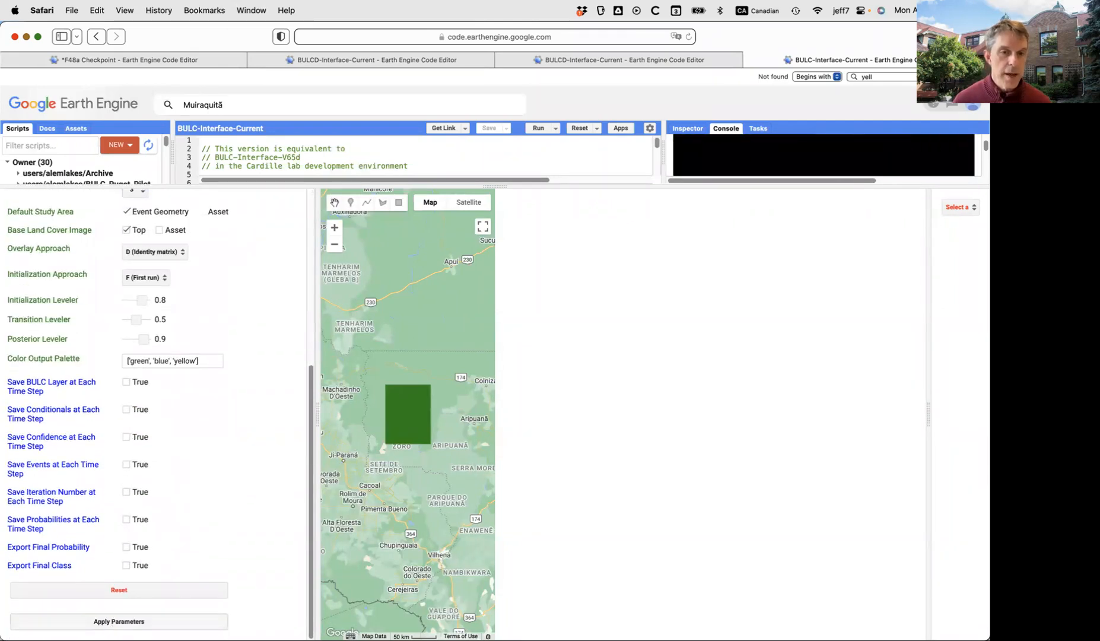
pyautogui.click(118, 621)
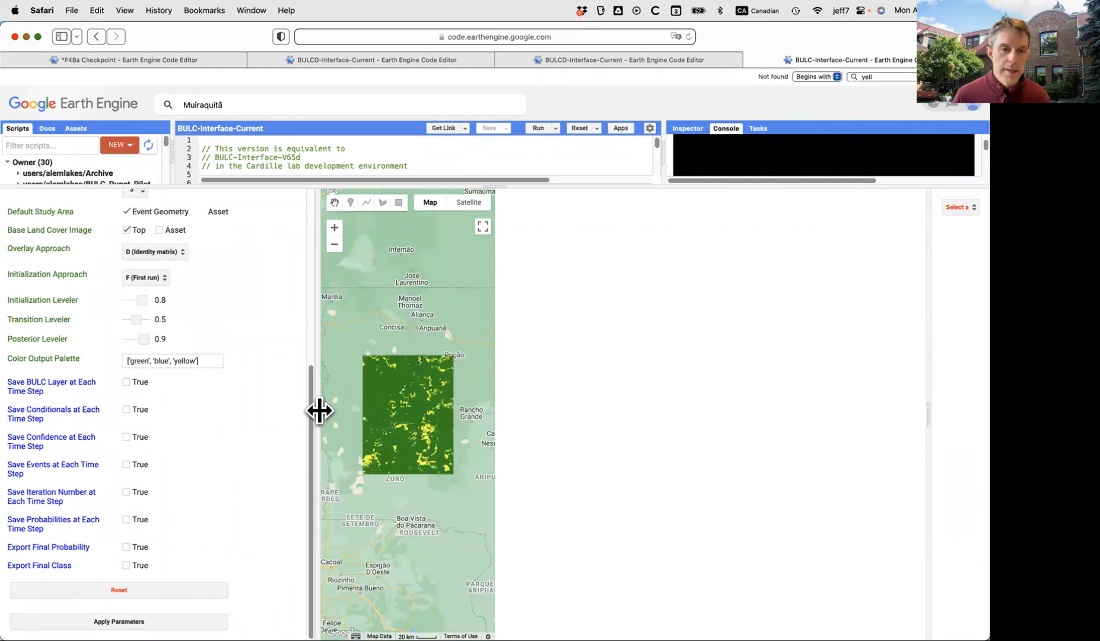
# Adjust the panel widths to inspect the new BULC result on the map, recheck the parameter settings, and widen the outcome options area
pyautogui.moveTo(318, 411); pyautogui.dragTo(110, 396)
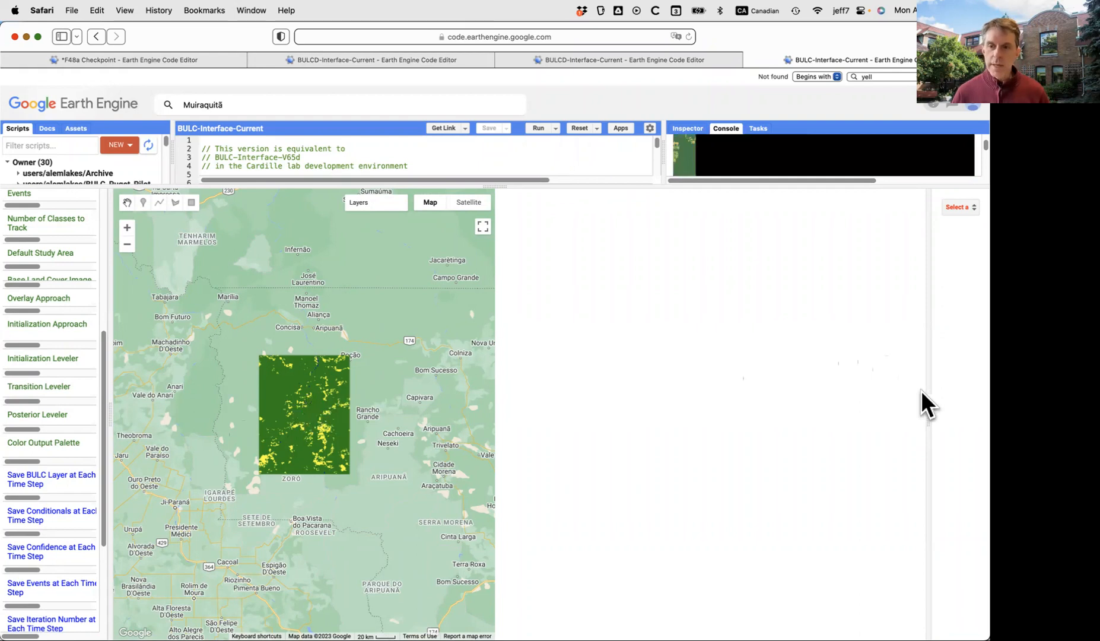
pyautogui.moveTo(928, 414); pyautogui.dragTo(800, 427)
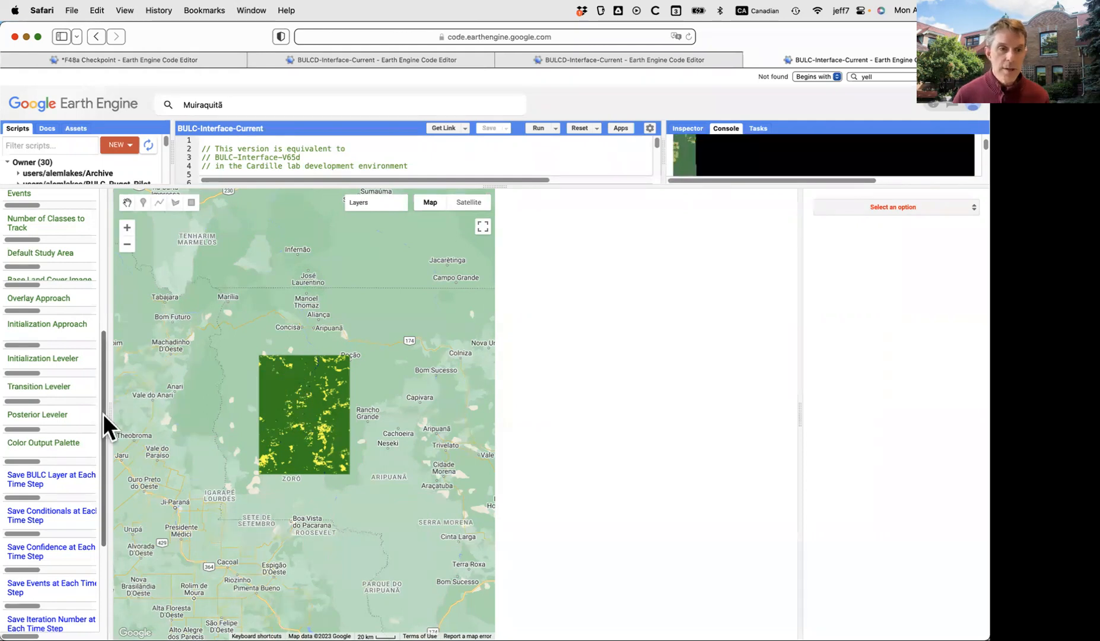
pyautogui.moveTo(112, 411); pyautogui.dragTo(389, 414)
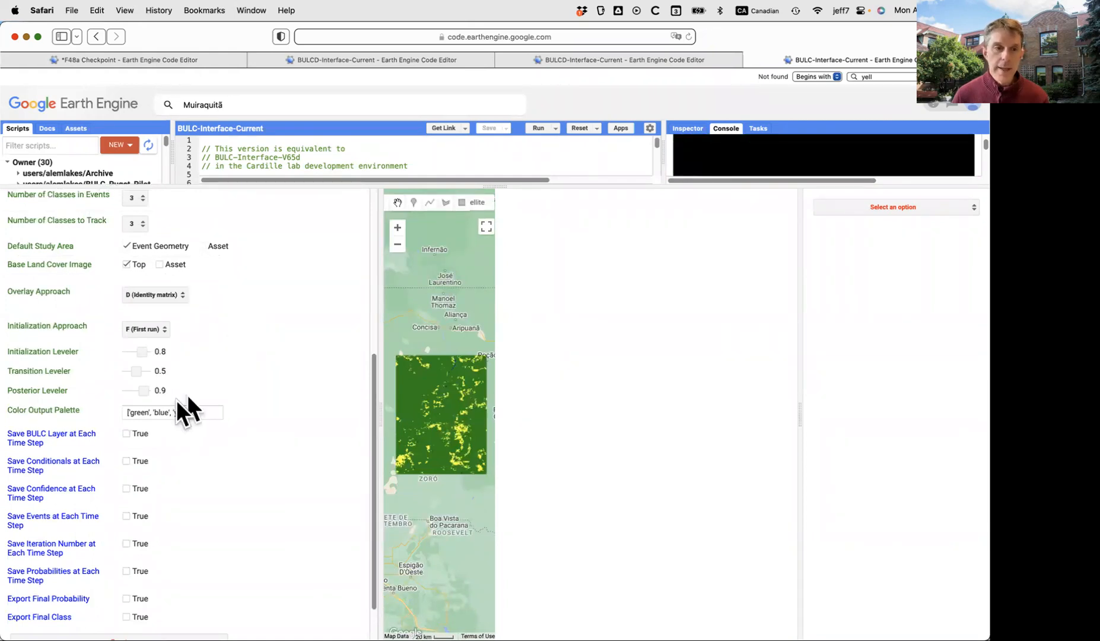
pyautogui.scroll(1, 115, 274)
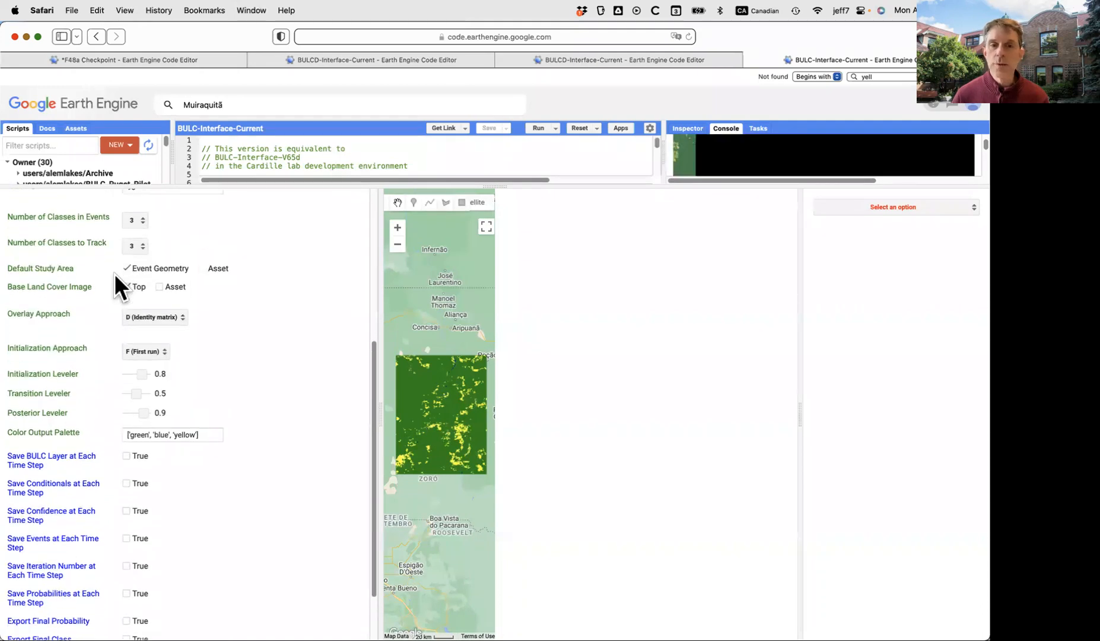
pyautogui.scroll(-1, 115, 273)
pyautogui.moveTo(380, 413); pyautogui.dragTo(211, 437)
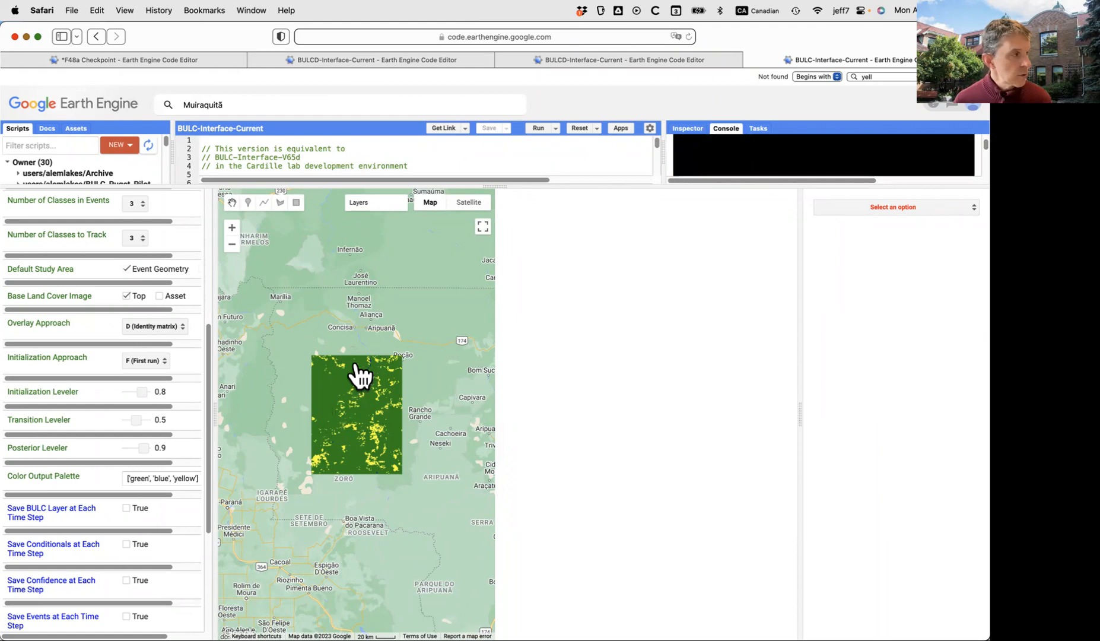
# Switch to the lab document in Google Docs and examine the final confidence layer comparison in Fig. F4.8.13
pyautogui.press('super+Tab')
pyautogui.scroll(-10, 445, 481)
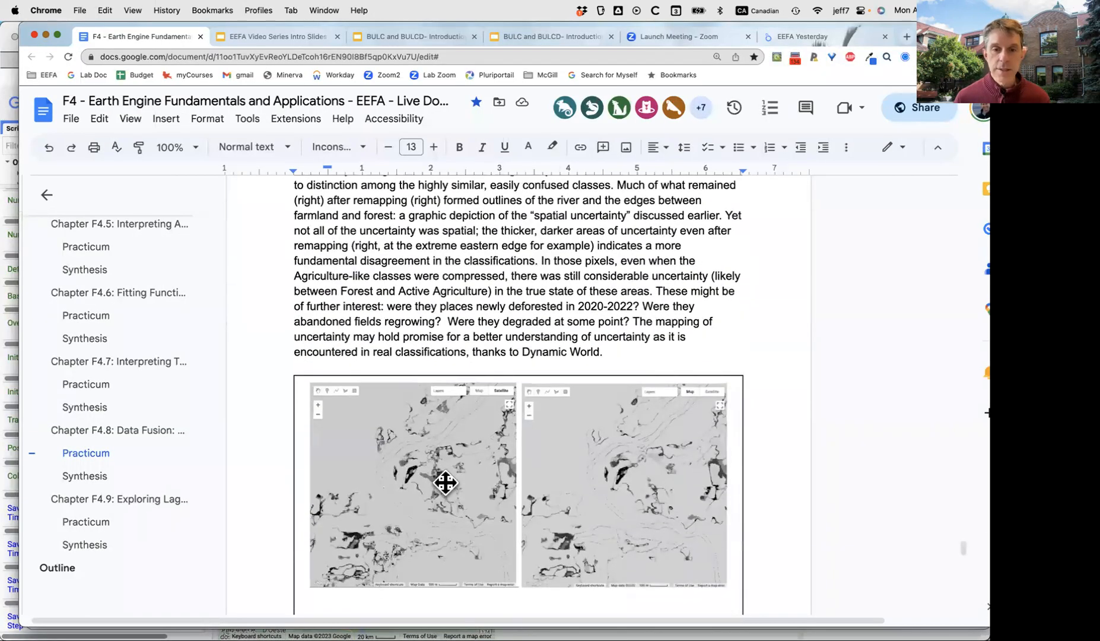
pyautogui.scroll(-5, 445, 482)
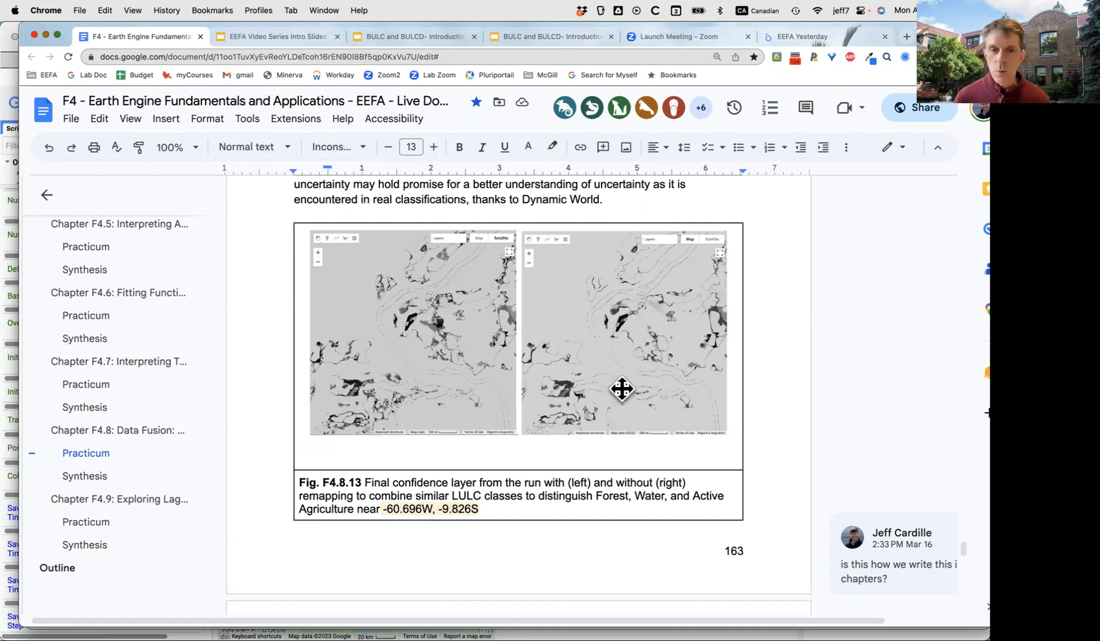
# Read through the Synthesis assignments, highlighting the Assignment 3 text about the 2021 example and running it for 2022 or later
pyautogui.scroll(-6, 621, 389)
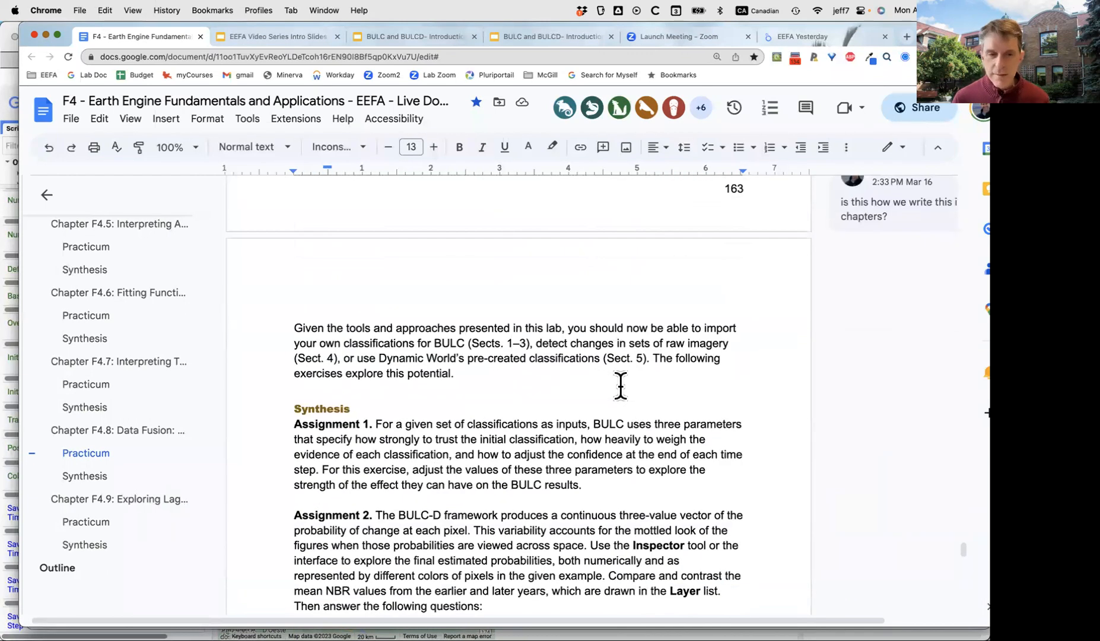
pyautogui.scroll(-1, 620, 388)
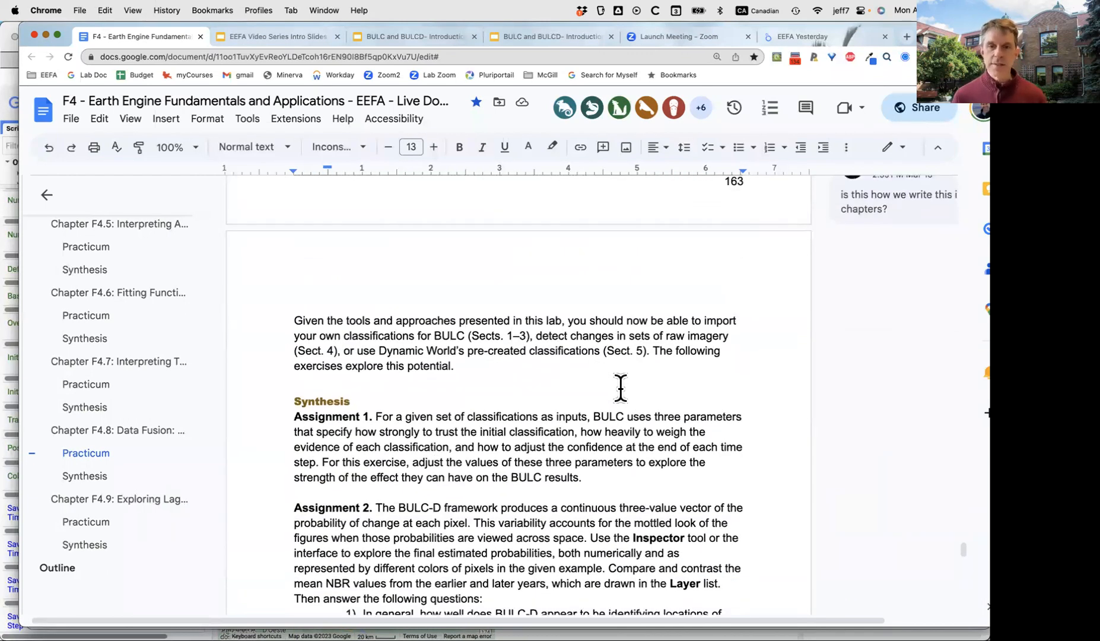
pyautogui.scroll(-3, 620, 388)
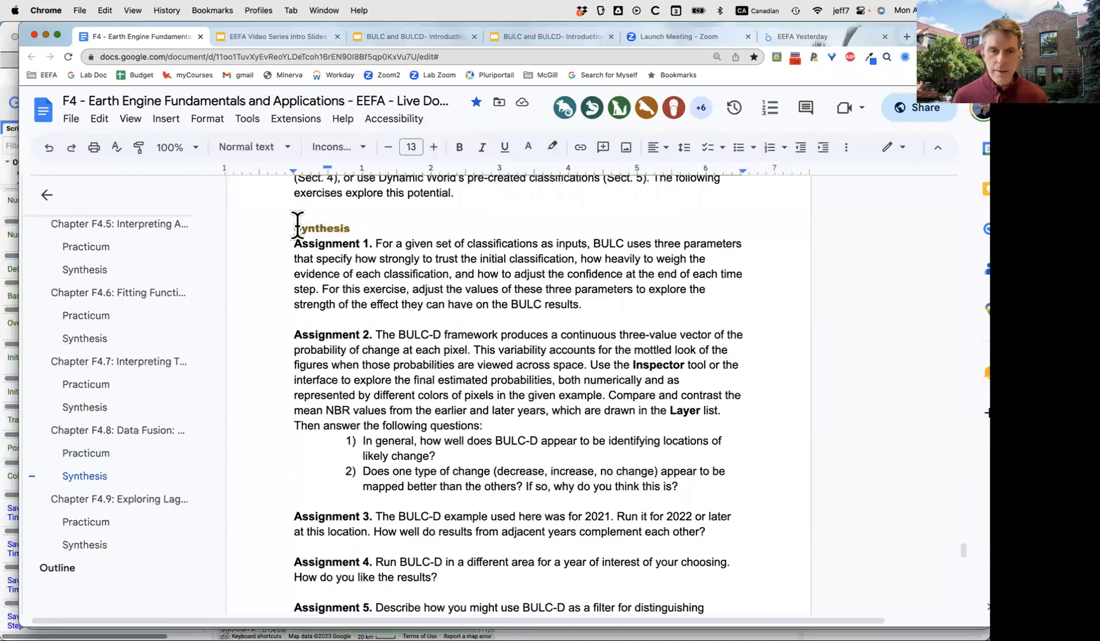
pyautogui.scroll(-1, 530, 443)
pyautogui.scroll(-2, 531, 444)
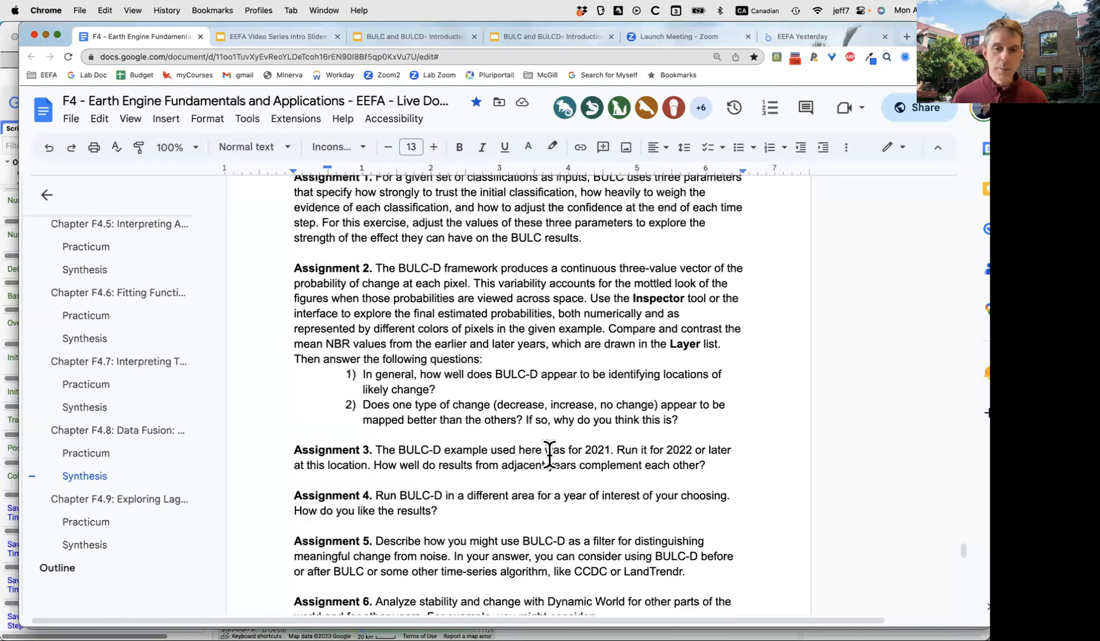
pyautogui.moveTo(584, 449); pyautogui.dragTo(712, 449)
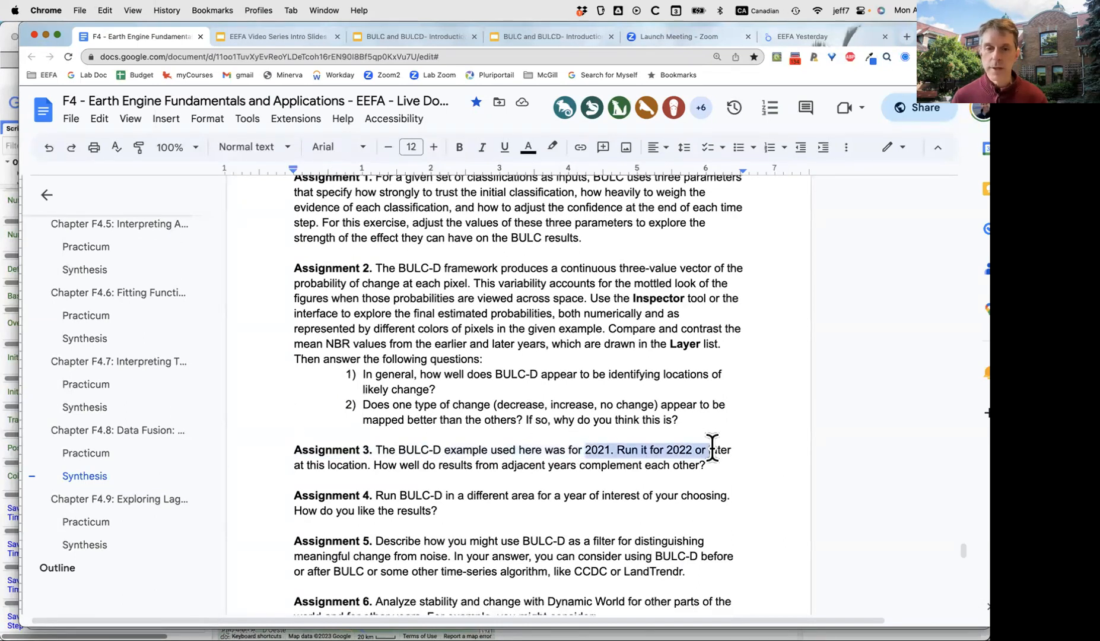